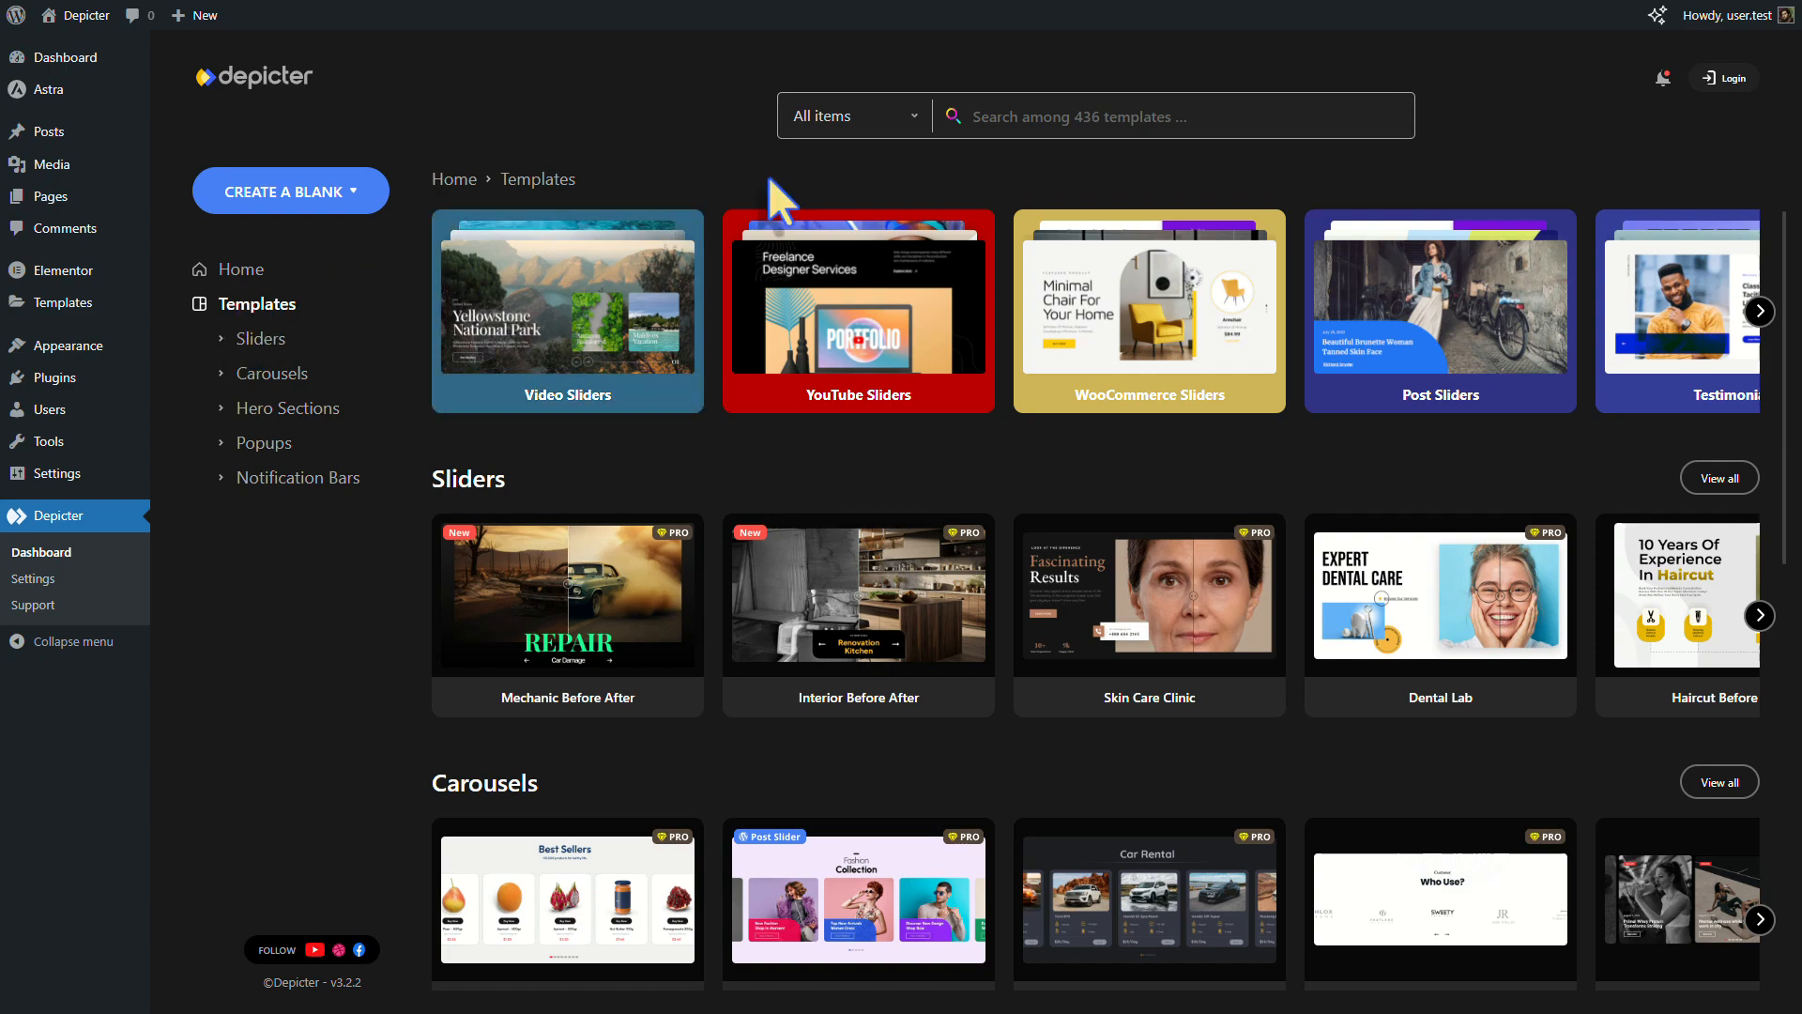
- Search the templates for "before after" and preview the Dental Care template, trying out its comparison divider
{"action": "type", "text": "before after"}
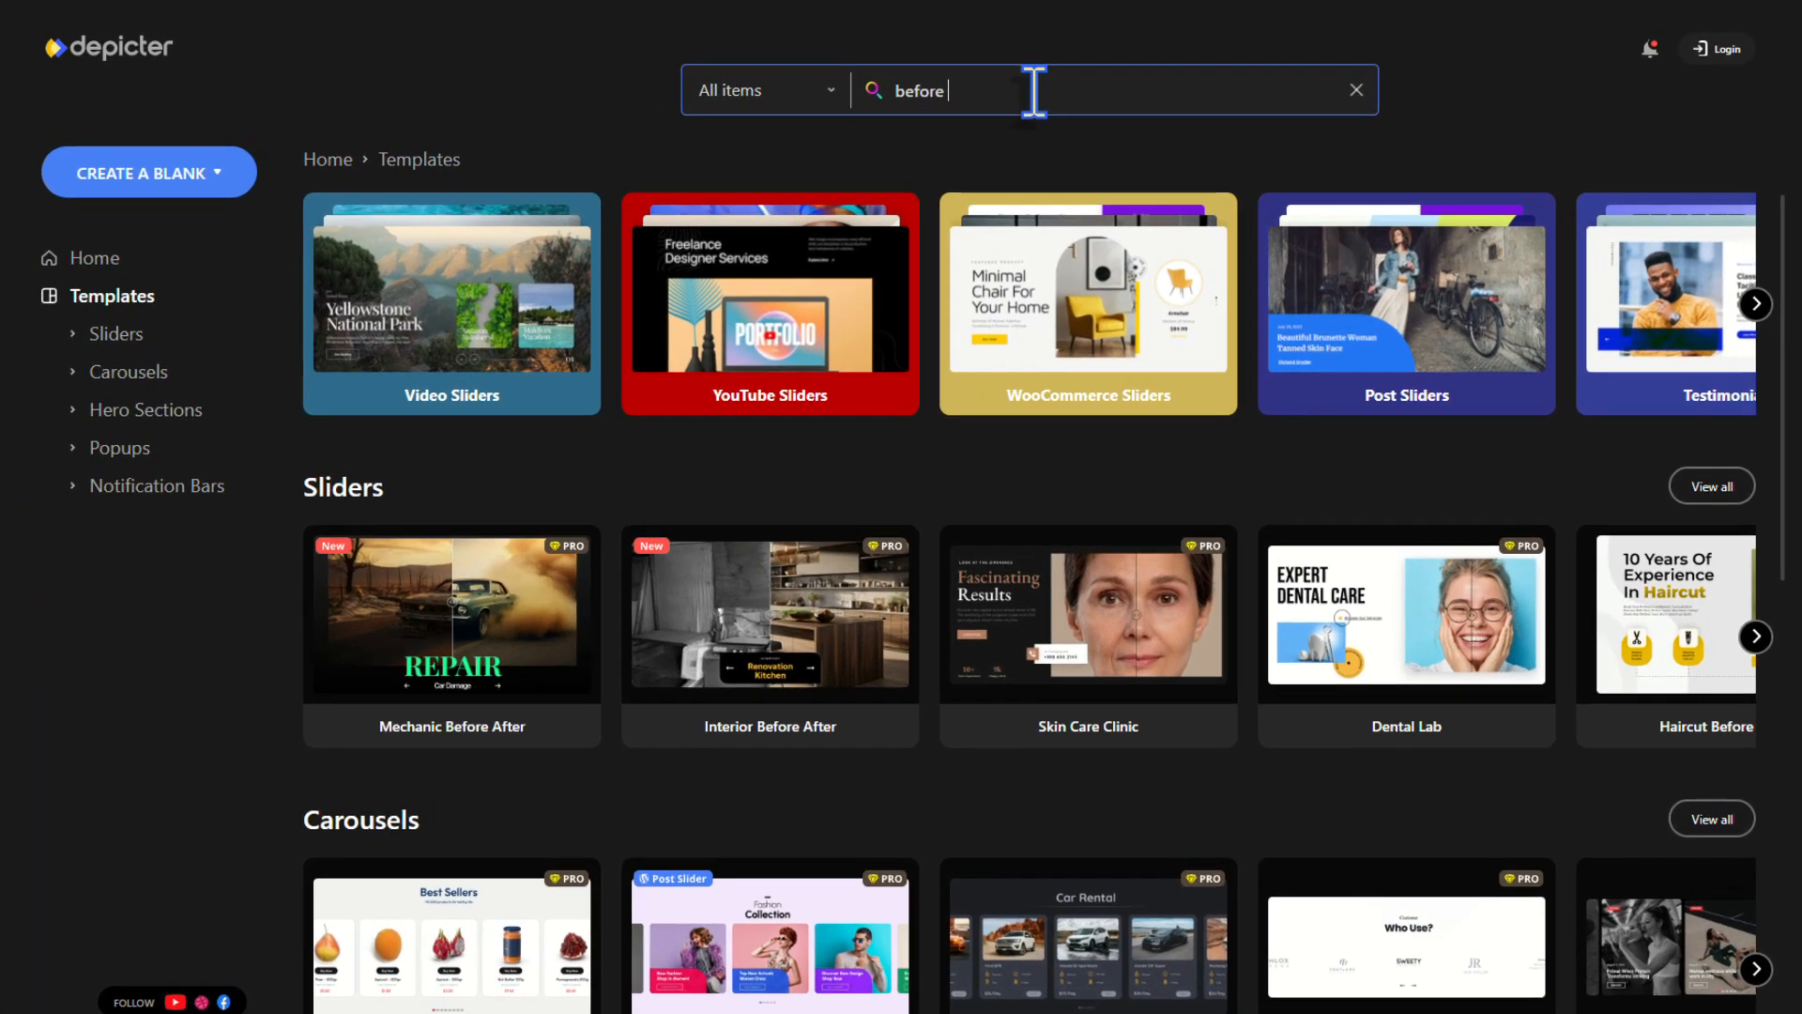
{"action": "key", "text": "Return"}
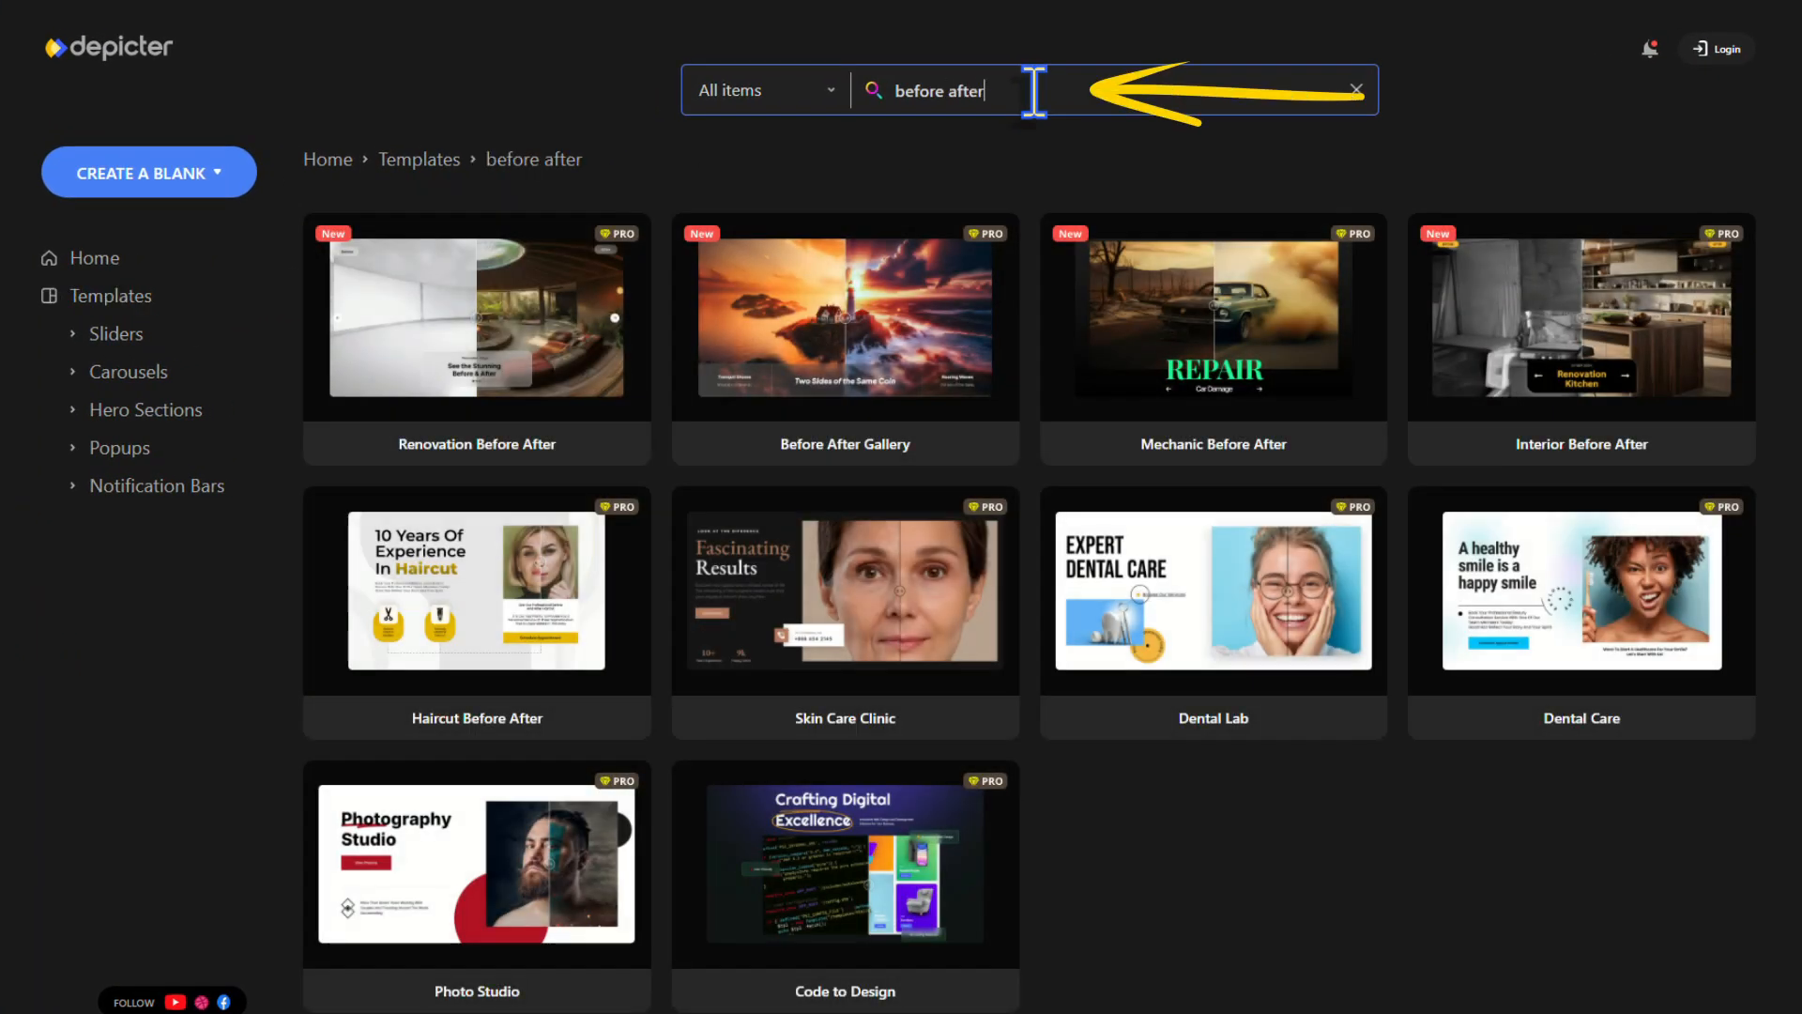
{"action": "left_click", "coordinate": [1549, 588]}
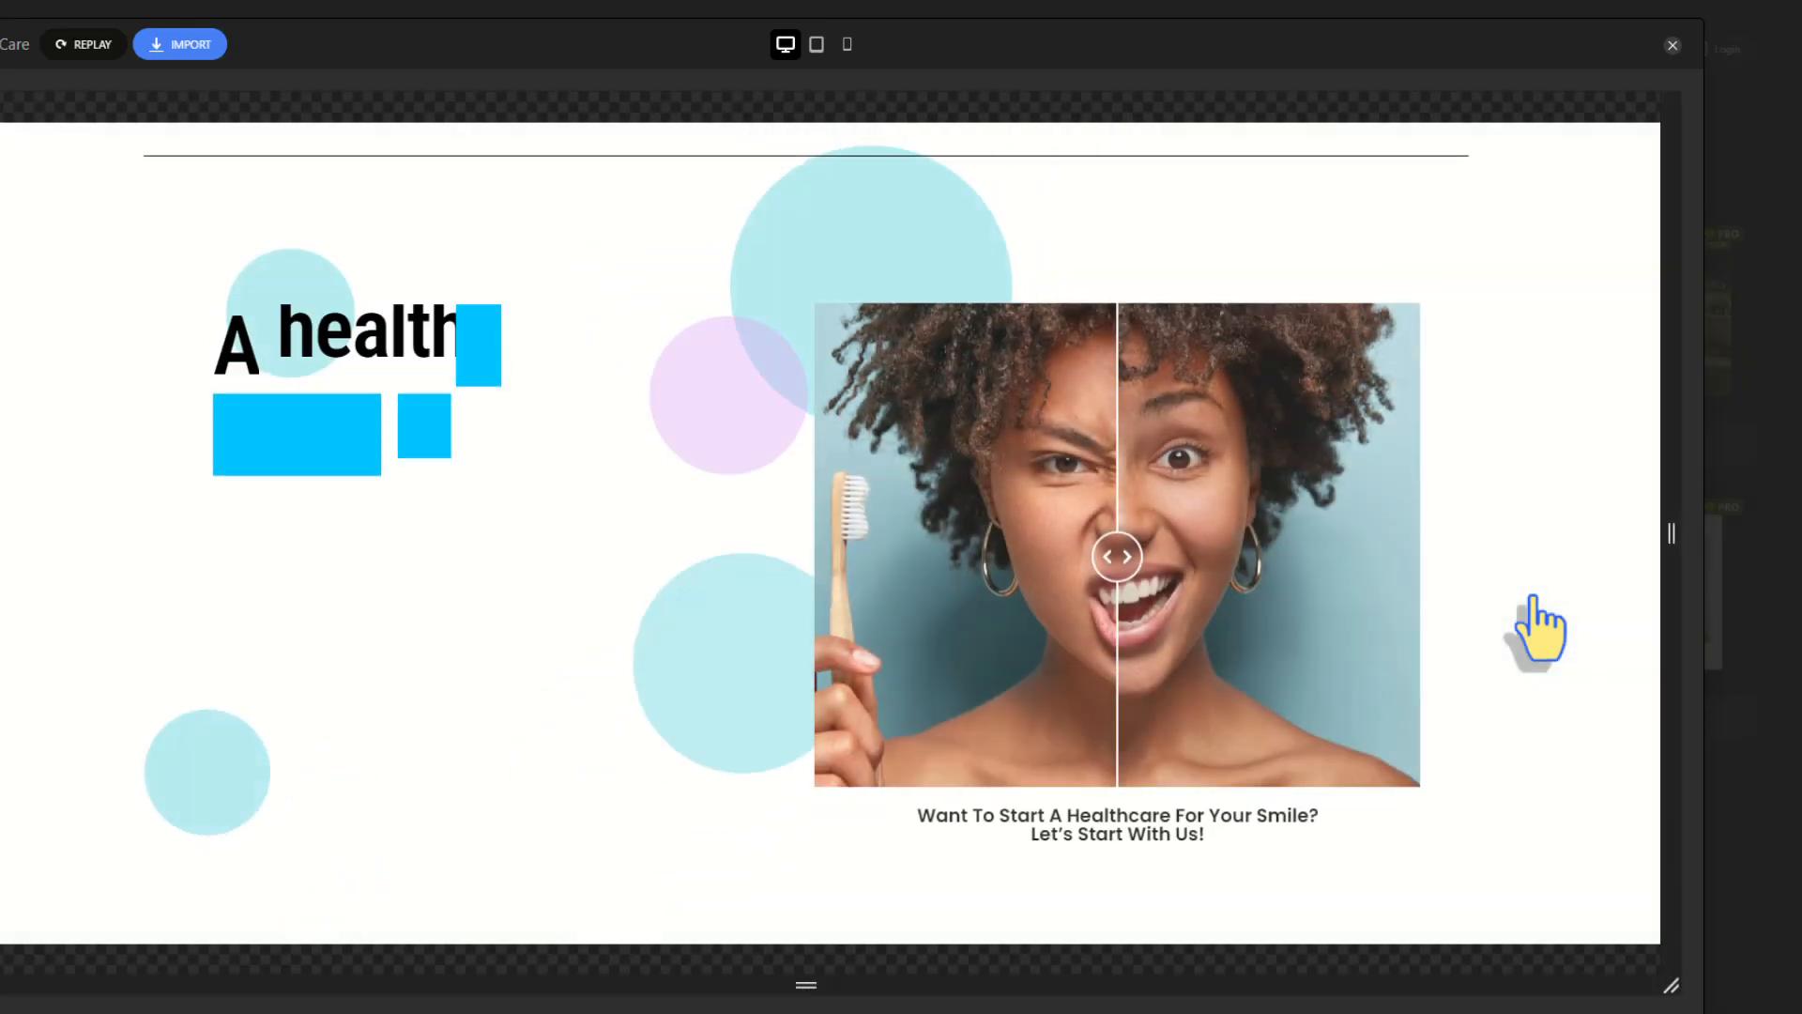
{"action": "left_click_drag", "start_coordinate": [1117, 535], "coordinate": [1131, 630]}
{"action": "left_click", "coordinate": [1672, 45]}
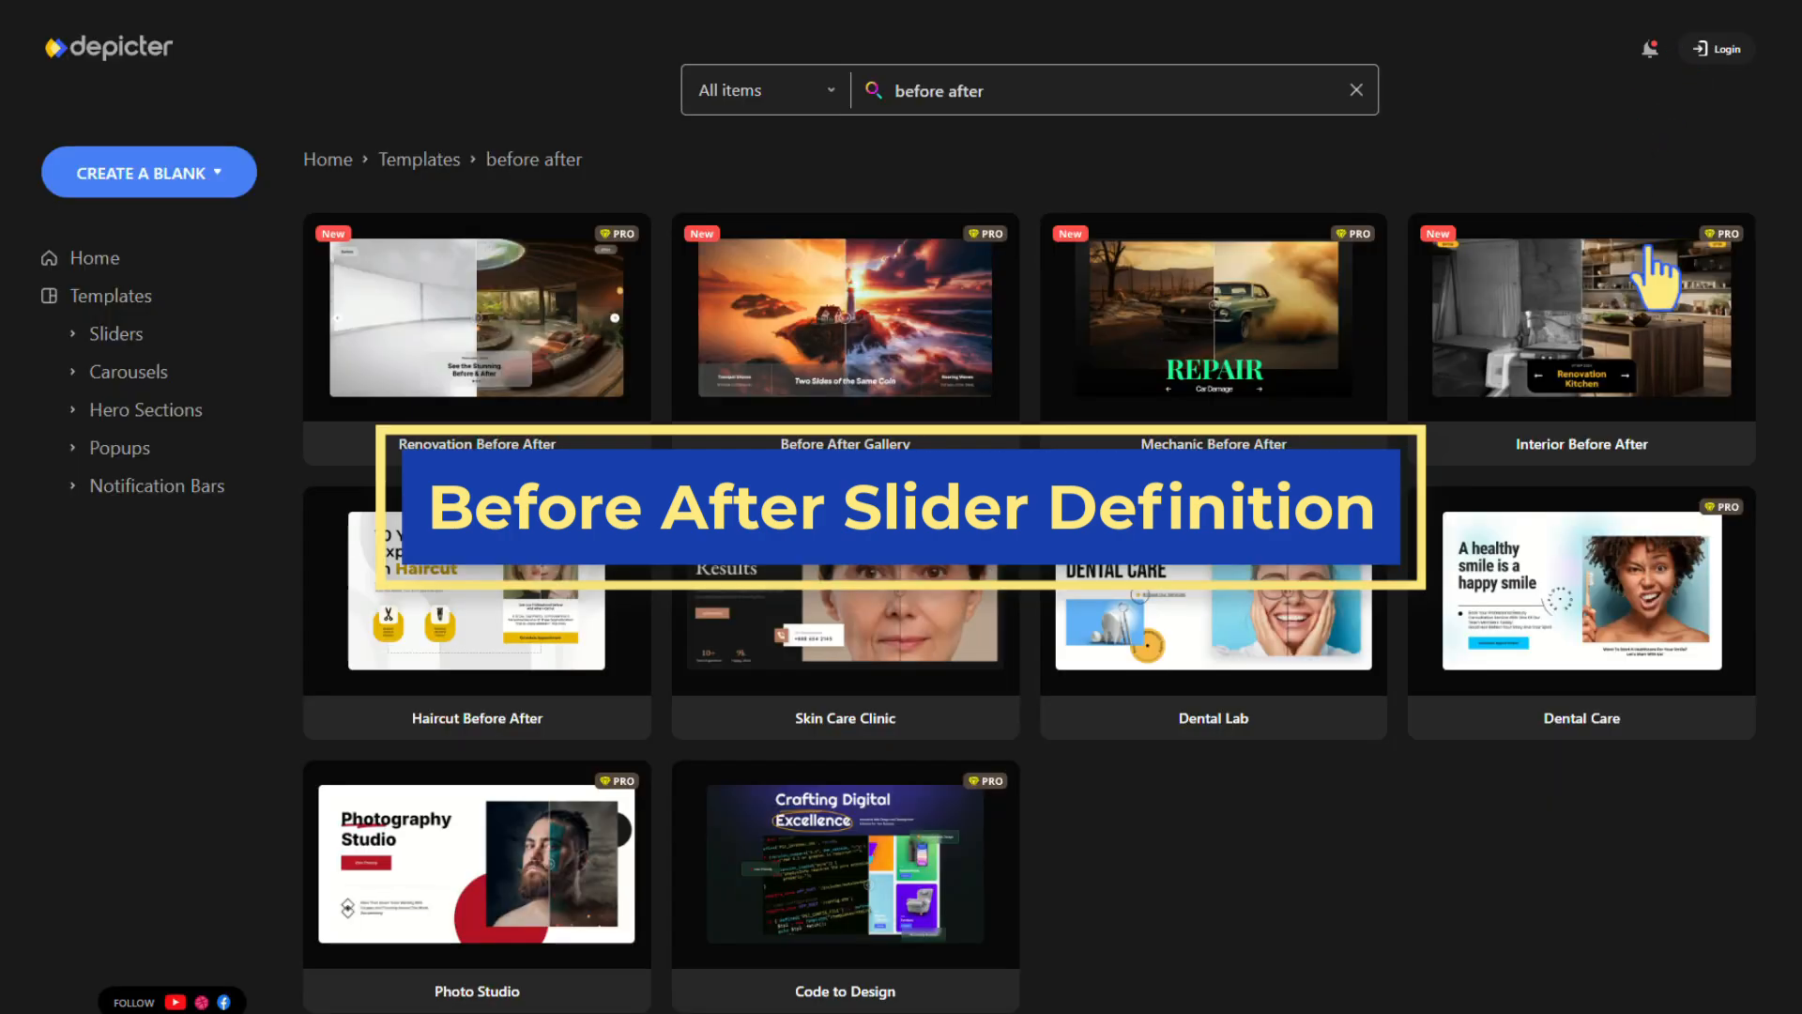
- Preview the Dental Lab and Skin Care Clinic templates, moving the comparison divider in each
{"action": "left_click", "coordinate": [1267, 680]}
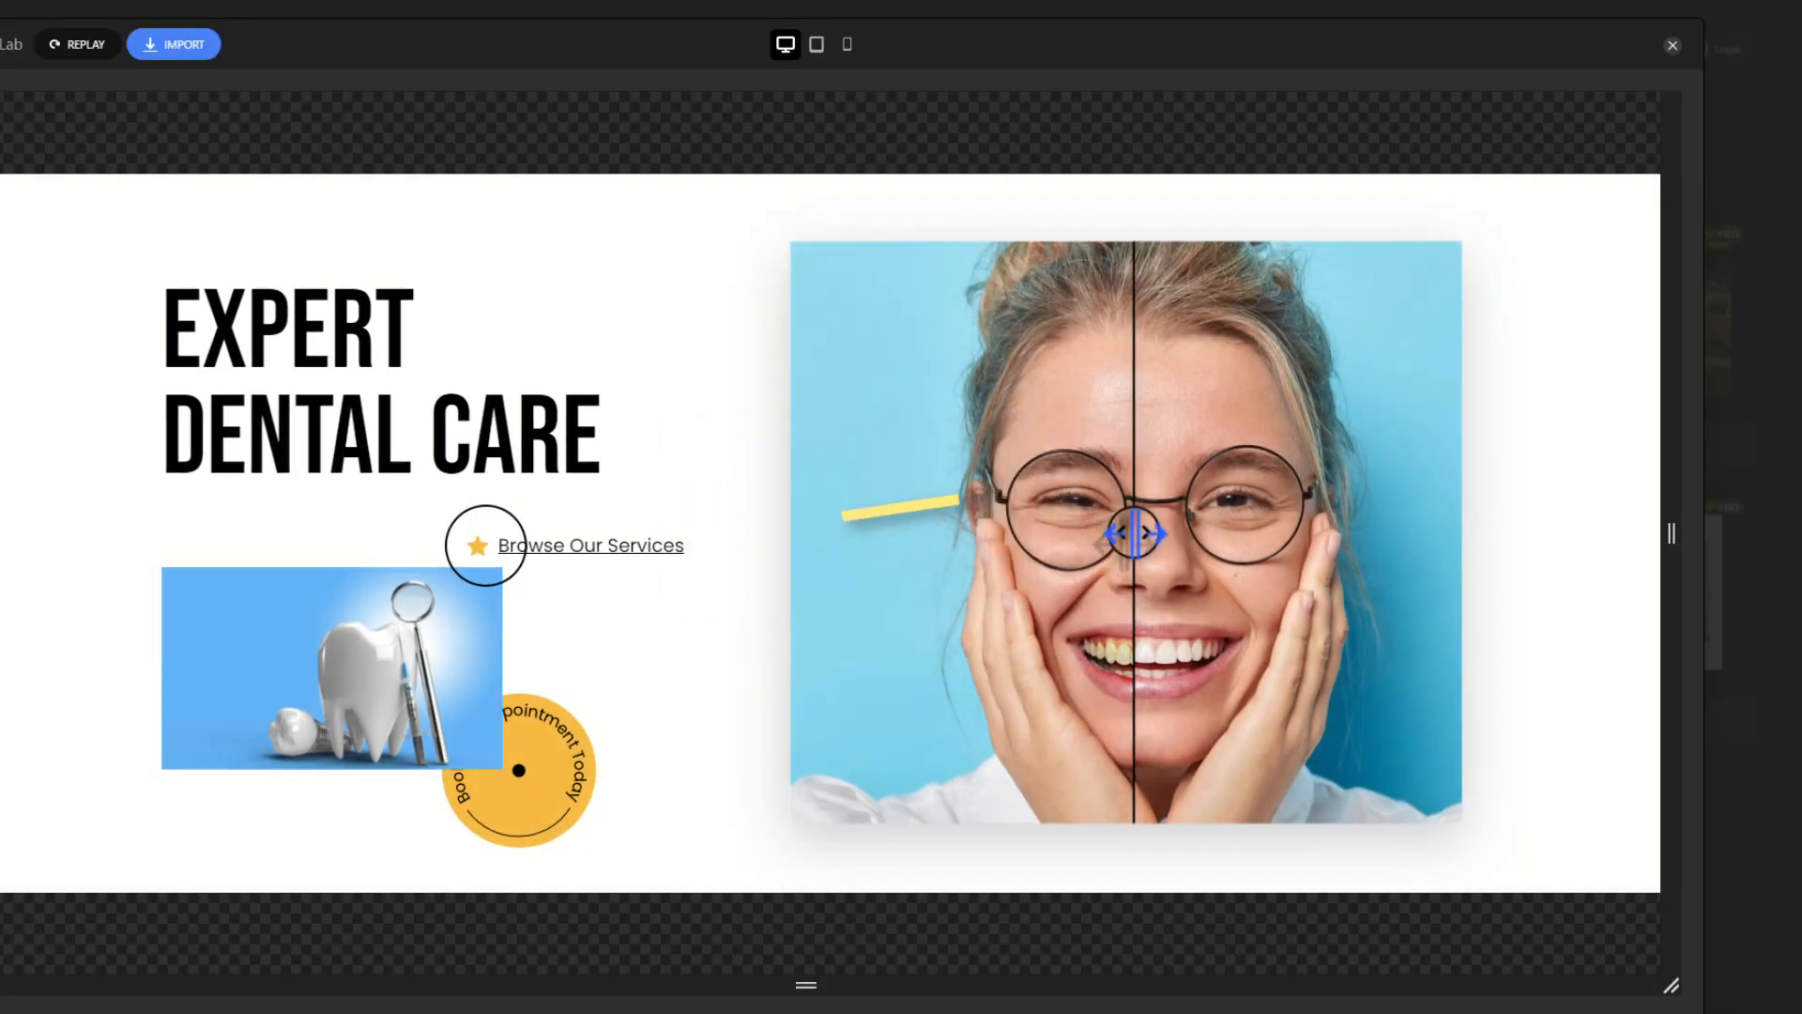
{"action": "left_click_drag", "start_coordinate": [1136, 534], "coordinate": [1172, 574]}
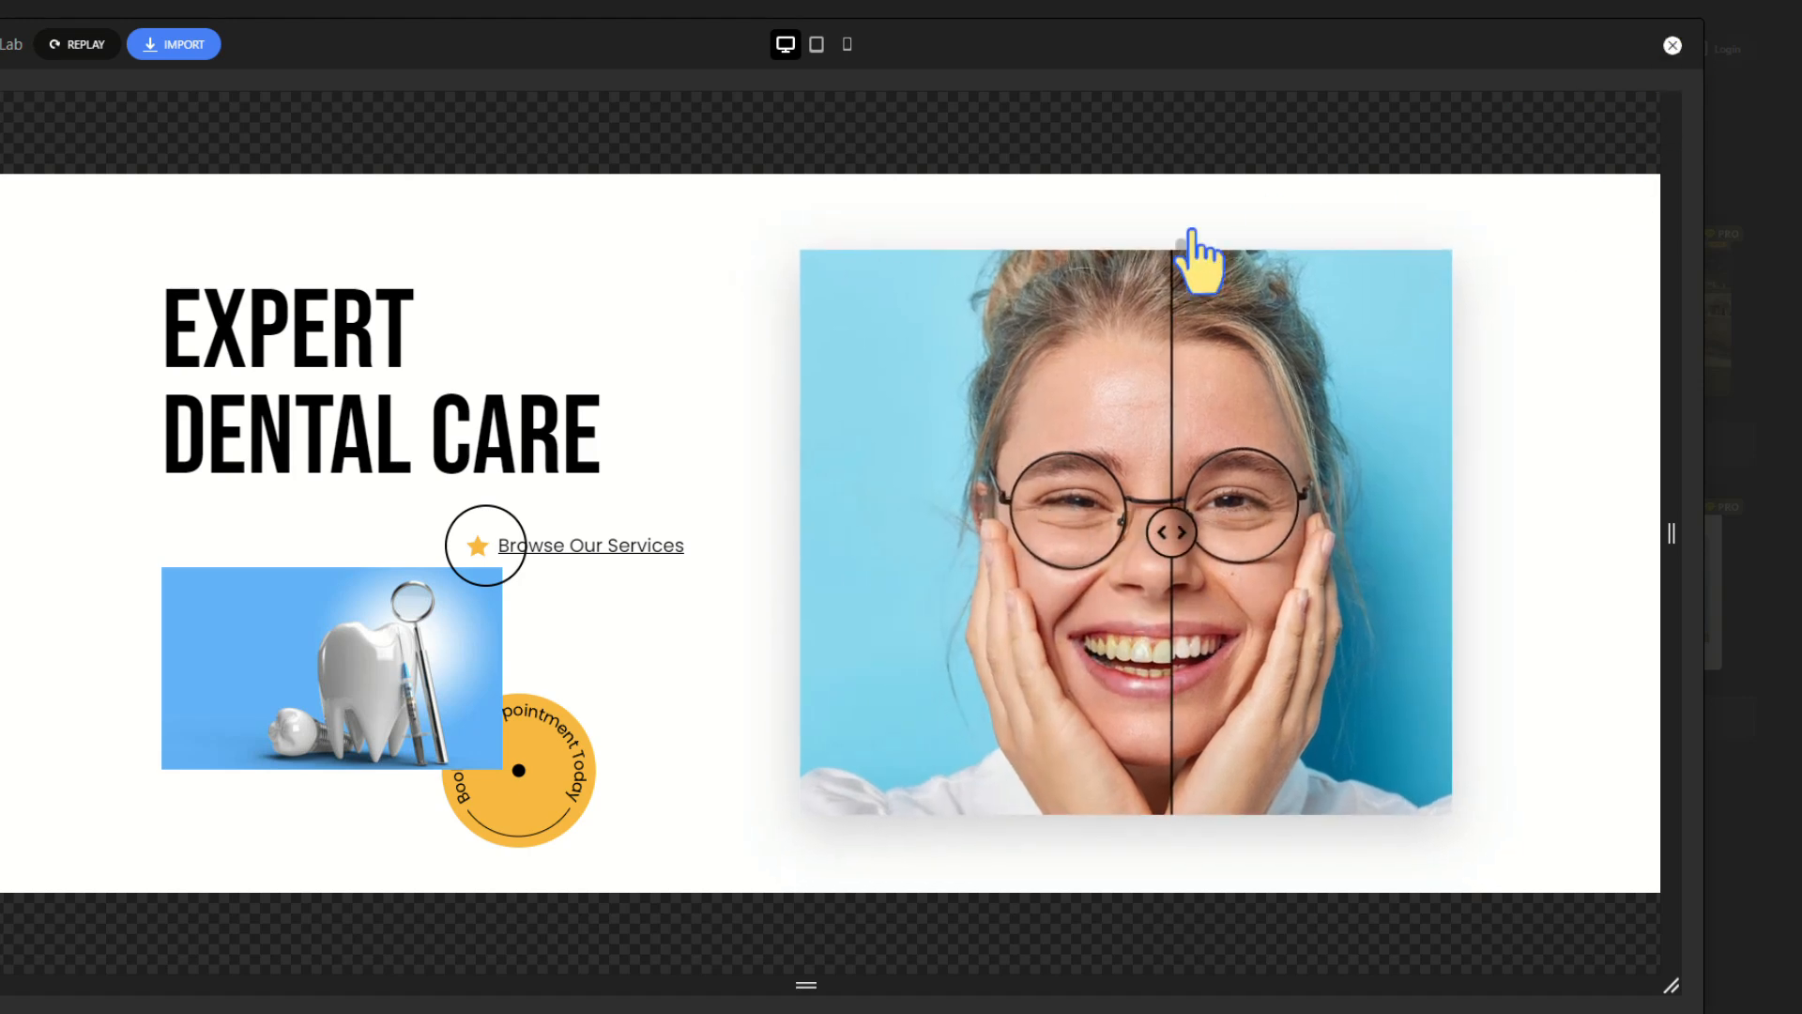
{"action": "left_click", "coordinate": [1673, 46]}
{"action": "left_click", "coordinate": [804, 593]}
{"action": "left_click_drag", "start_coordinate": [1071, 533], "coordinate": [1062, 593]}
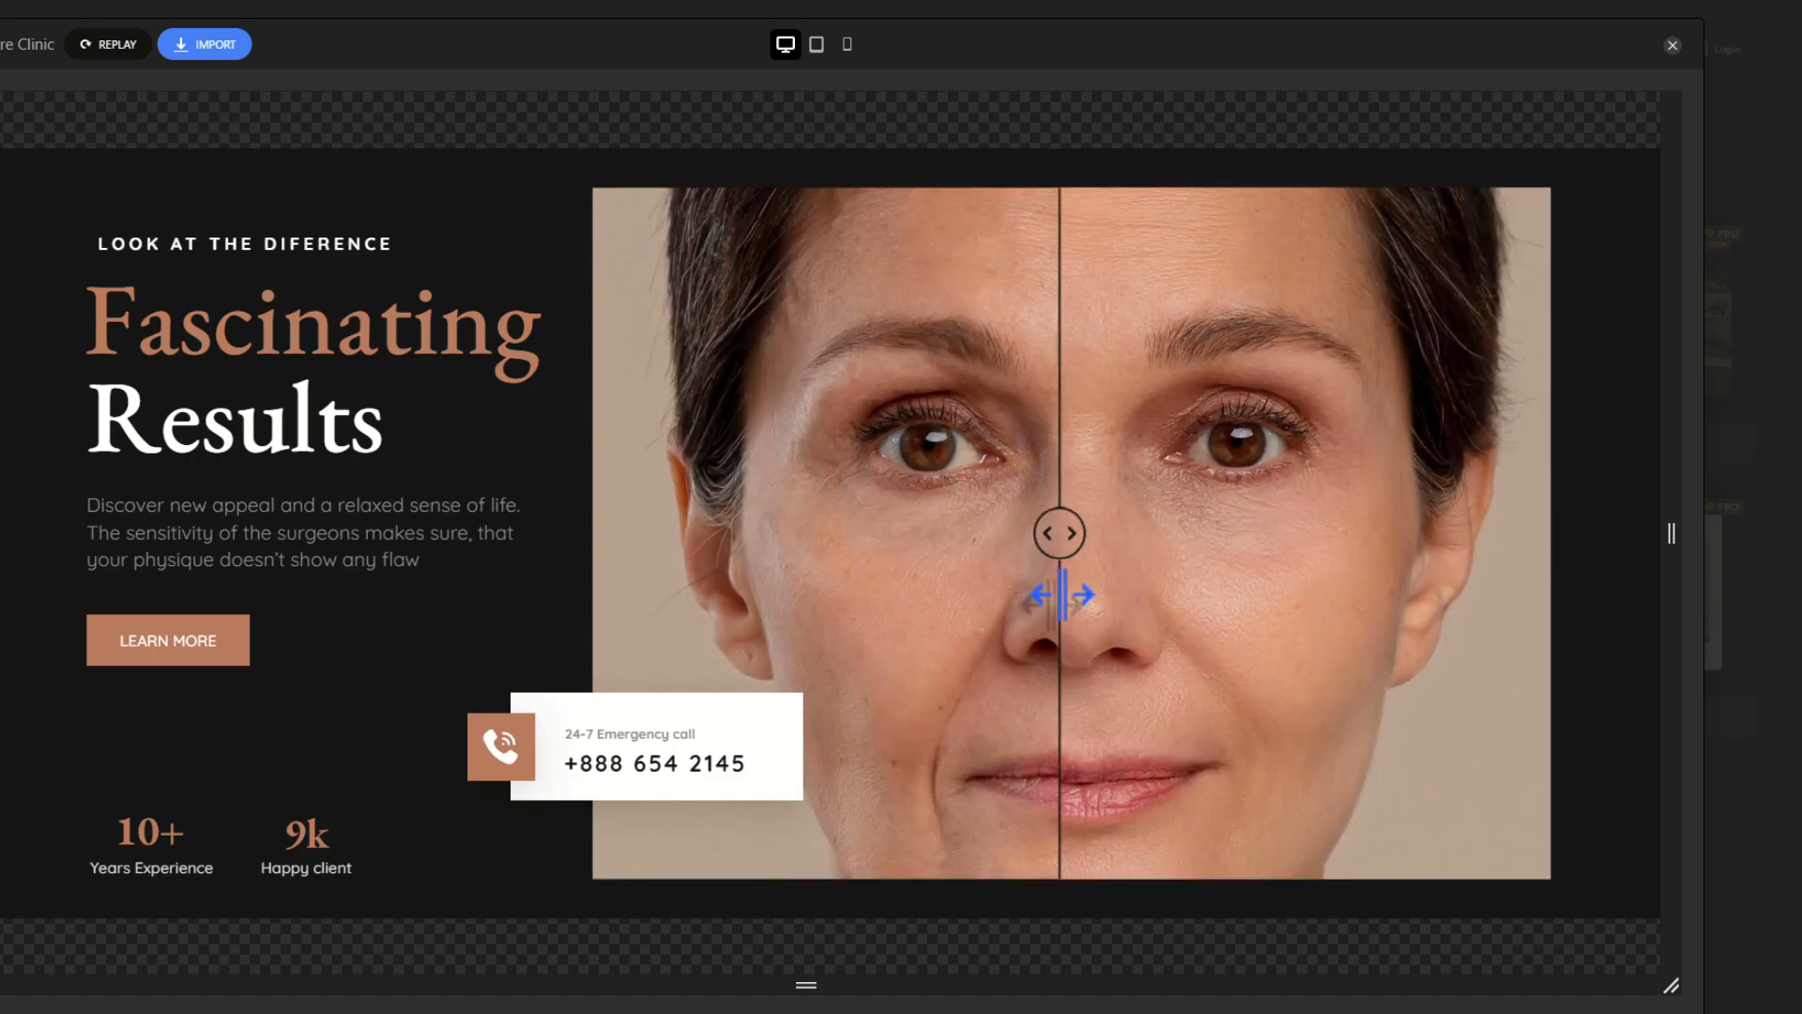
{"action": "left_click", "coordinate": [1673, 45]}
- Preview the Mechanic Before After template and try the comparison divider on both its Repair and Fixing slides
{"action": "left_click", "coordinate": [1171, 319]}
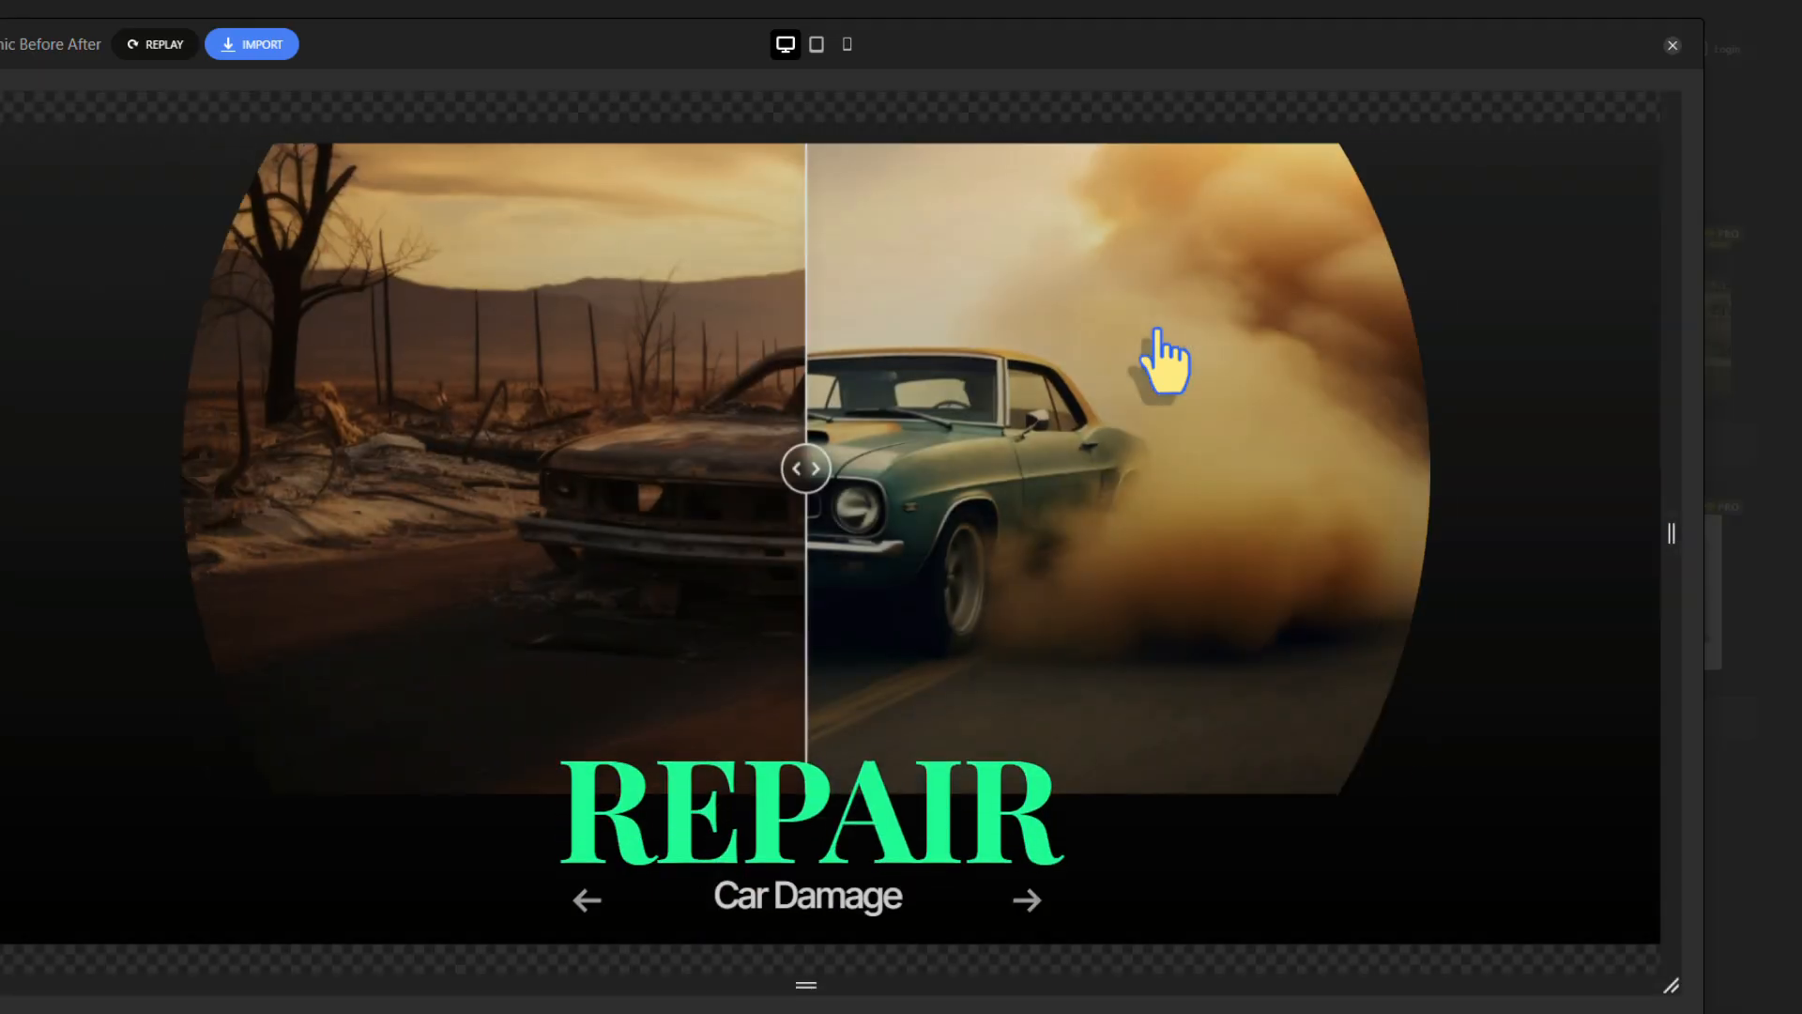
{"action": "left_click_drag", "start_coordinate": [803, 485], "coordinate": [787, 583]}
{"action": "left_click", "coordinate": [1037, 899]}
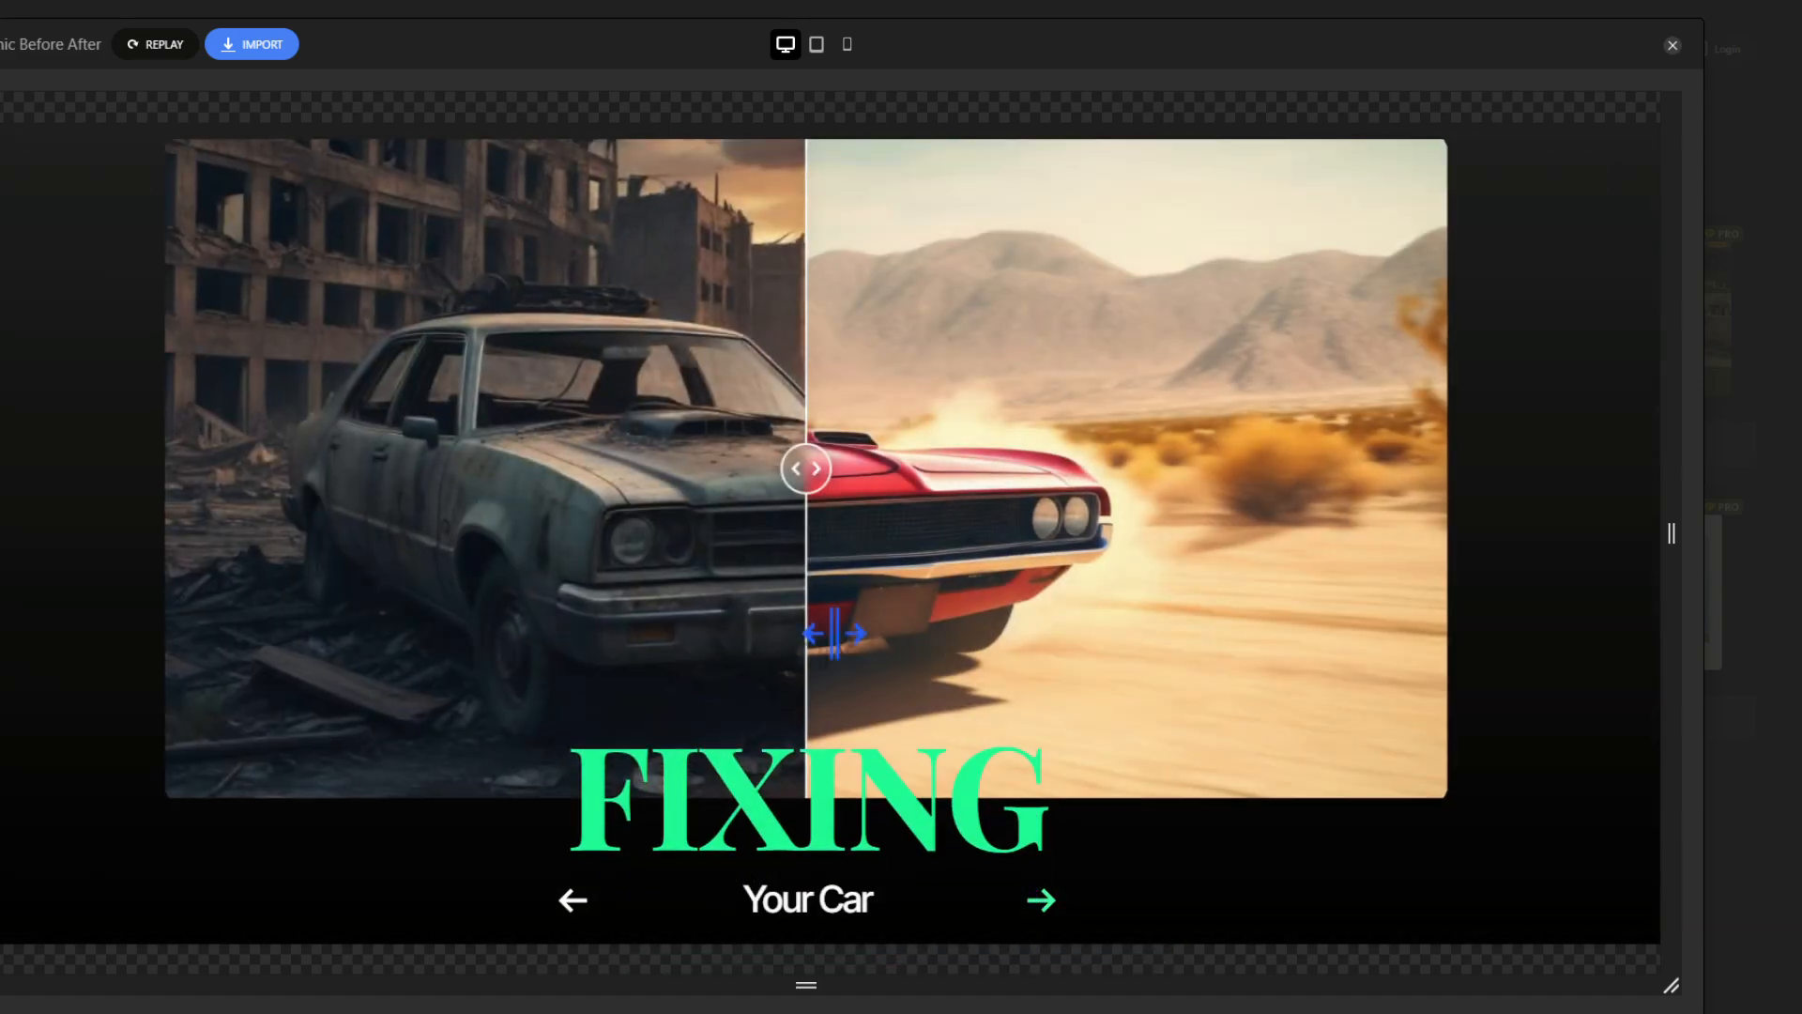
{"action": "left_click_drag", "start_coordinate": [797, 474], "coordinate": [831, 611]}
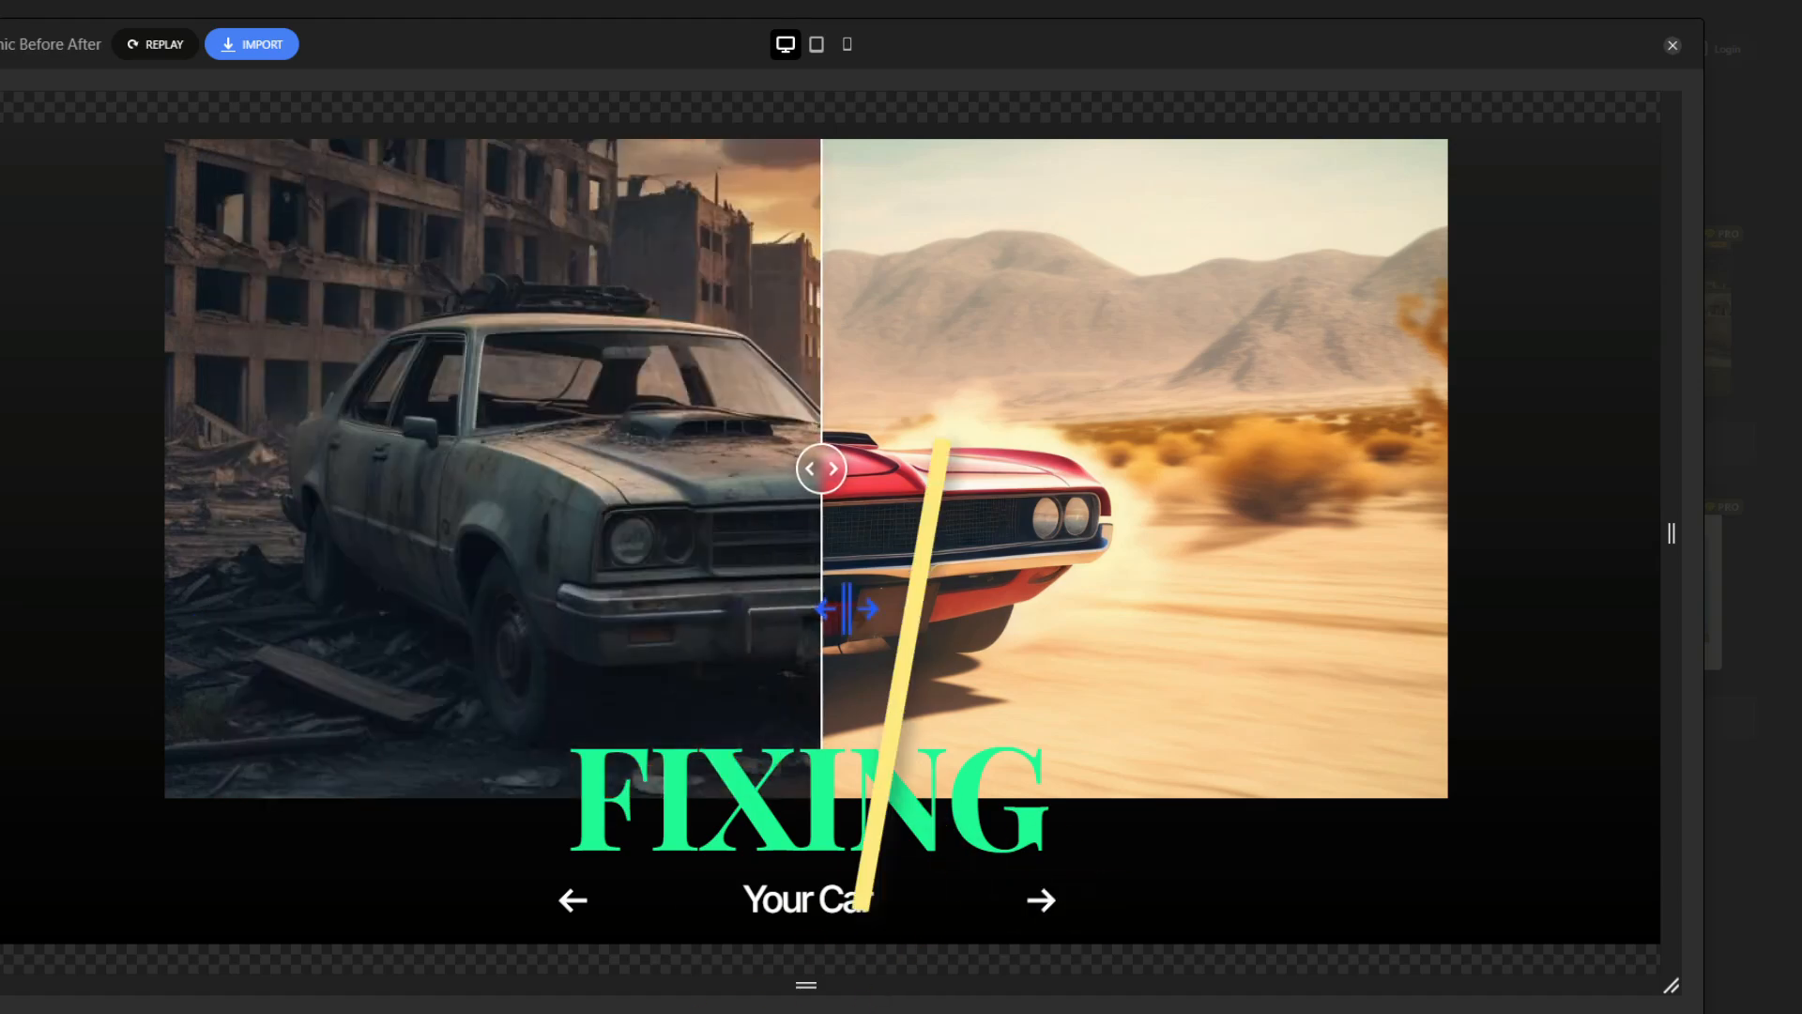
{"action": "left_click", "coordinate": [1672, 45]}
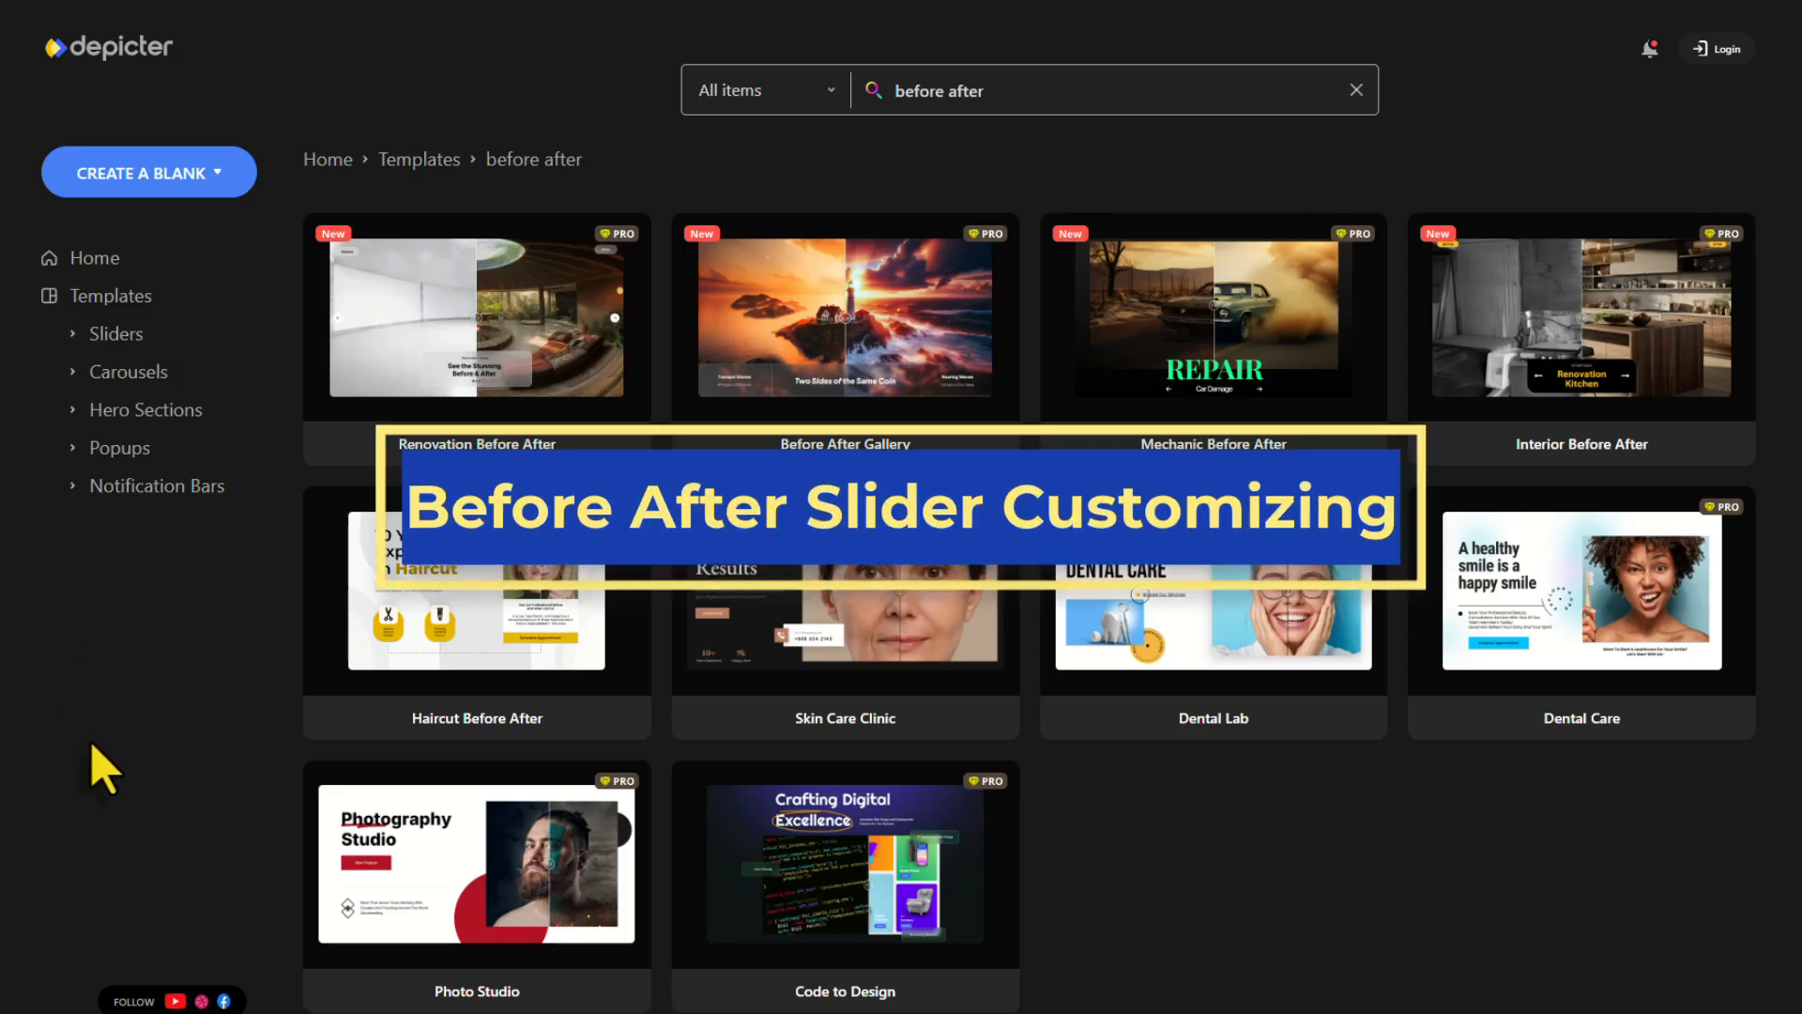
- Import the Photo Studio template and replace its comparison photos with the uploaded BEFORE and AFTER pan images
{"action": "mouse_move", "coordinate": [371, 871]}
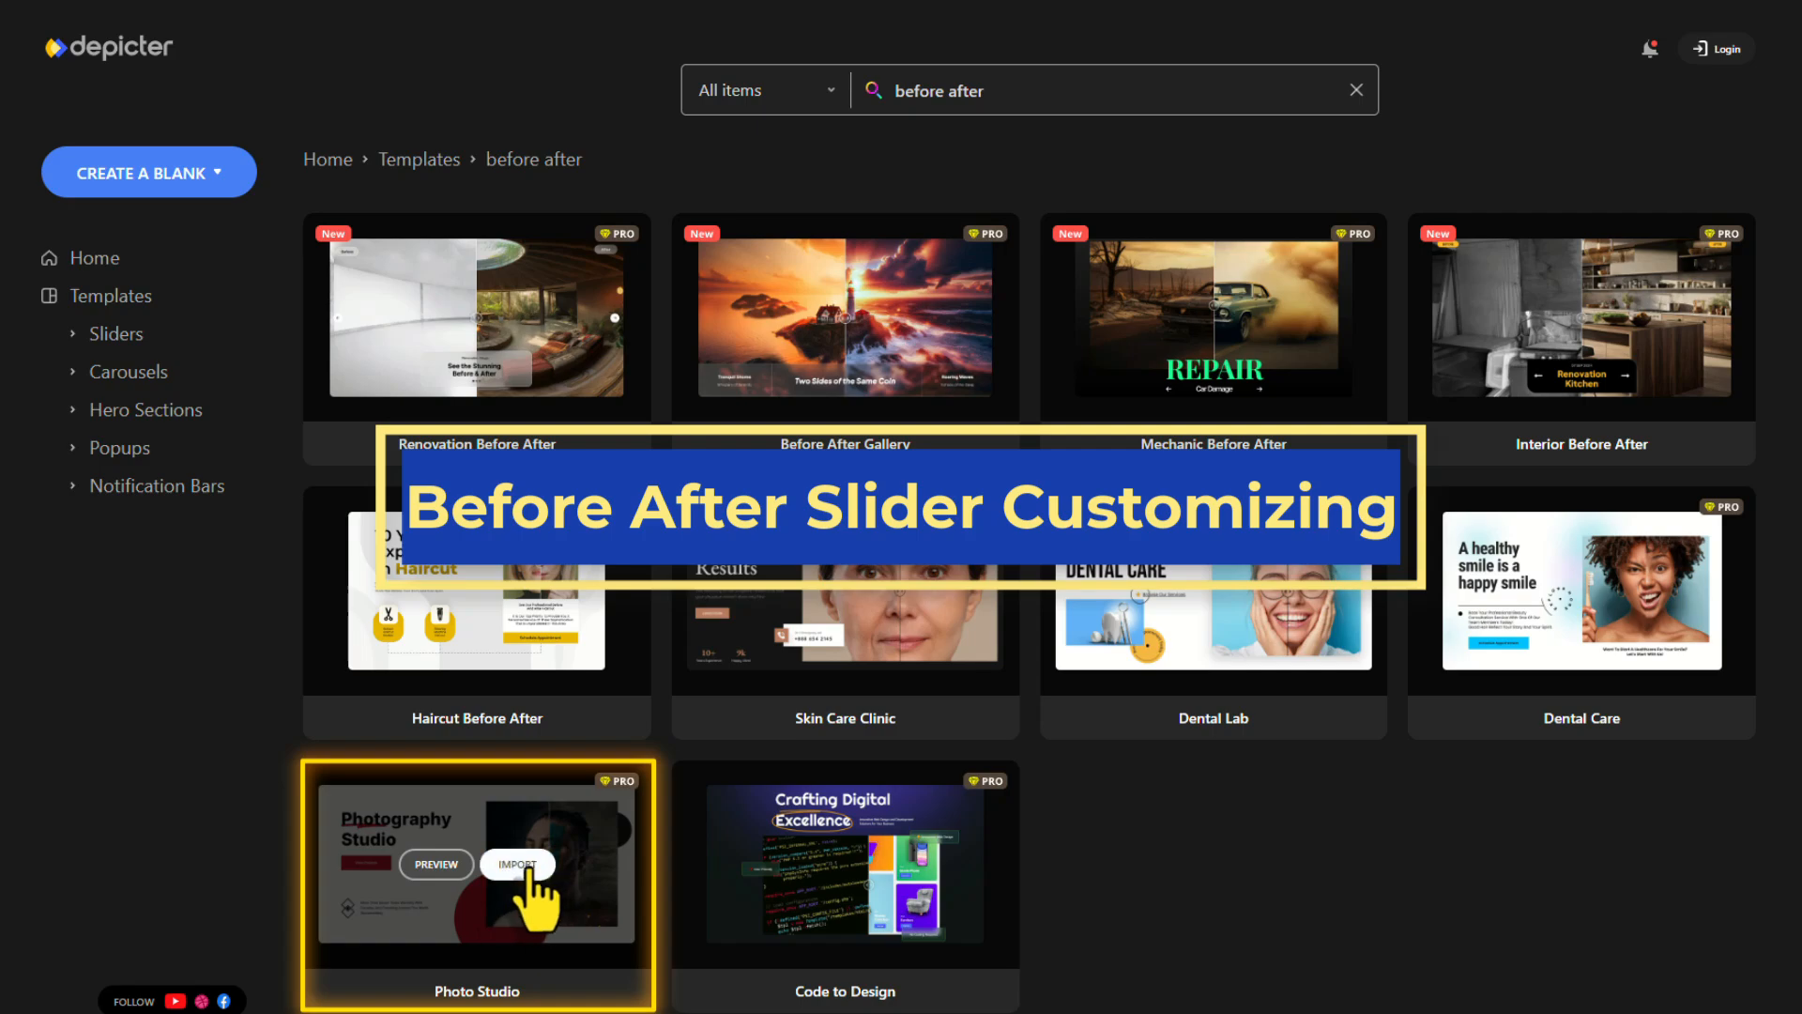
{"action": "left_click", "coordinate": [526, 868]}
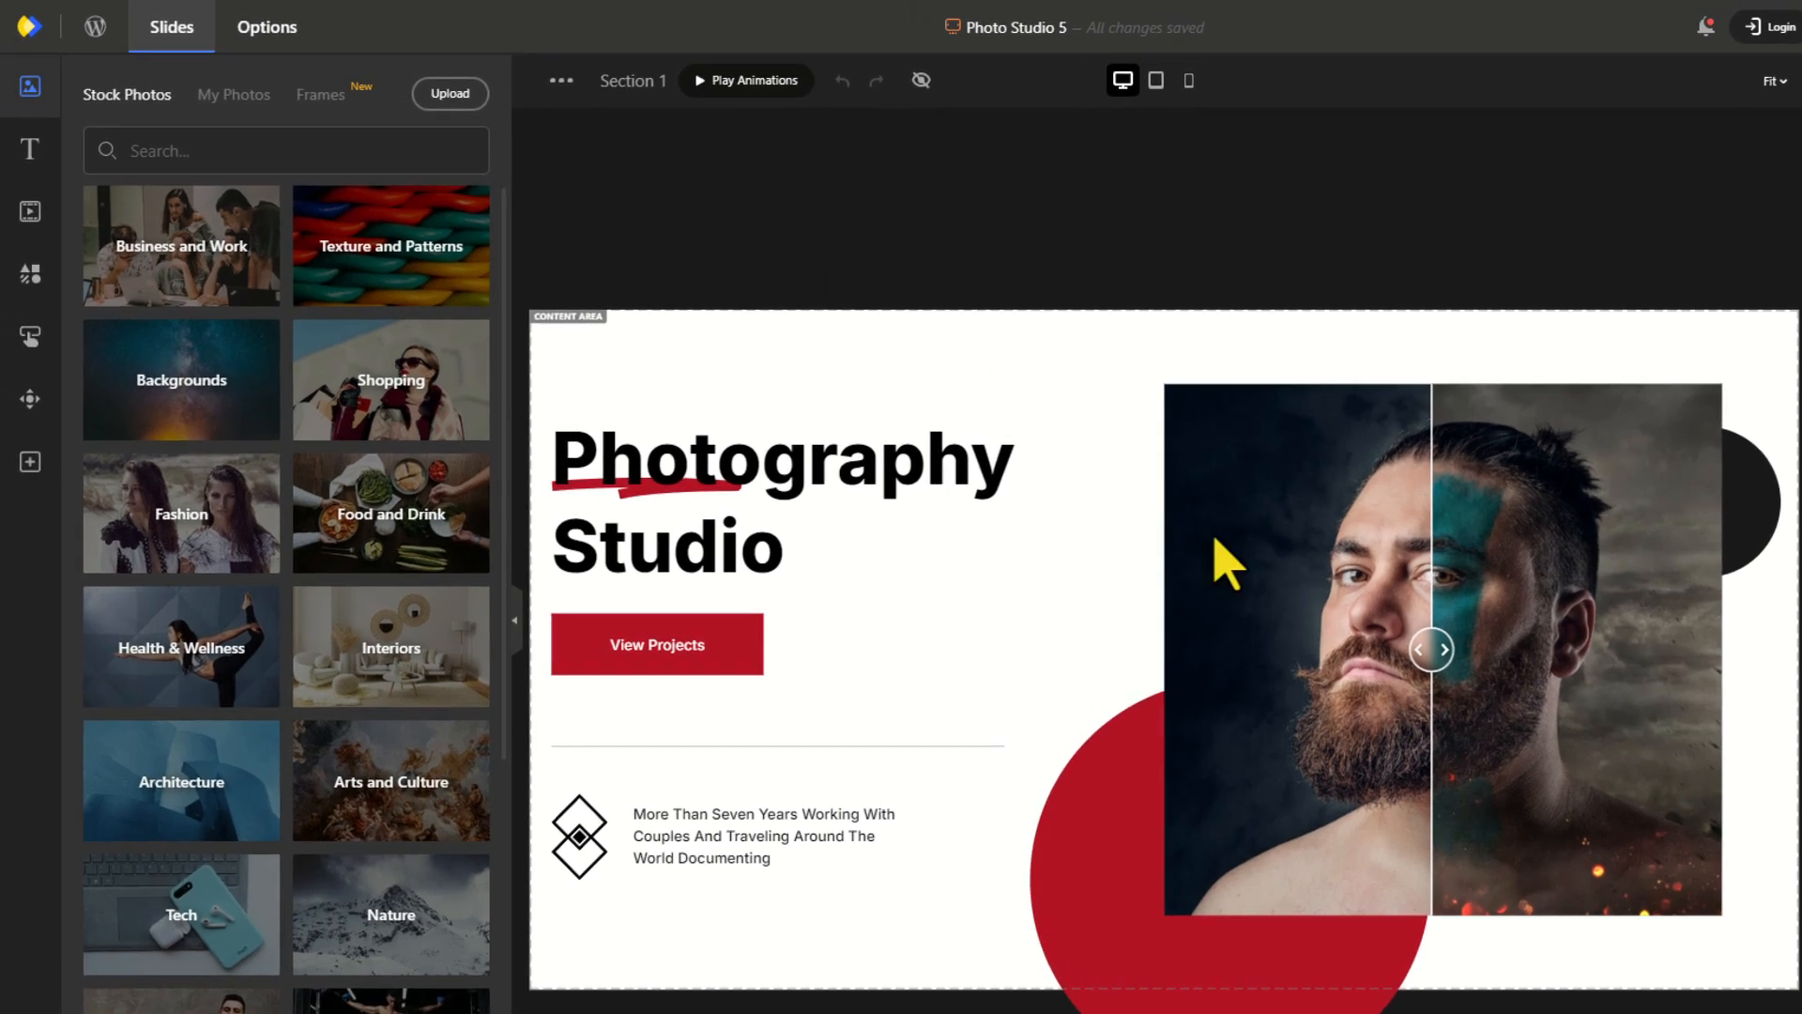
{"action": "left_click", "coordinate": [1269, 647]}
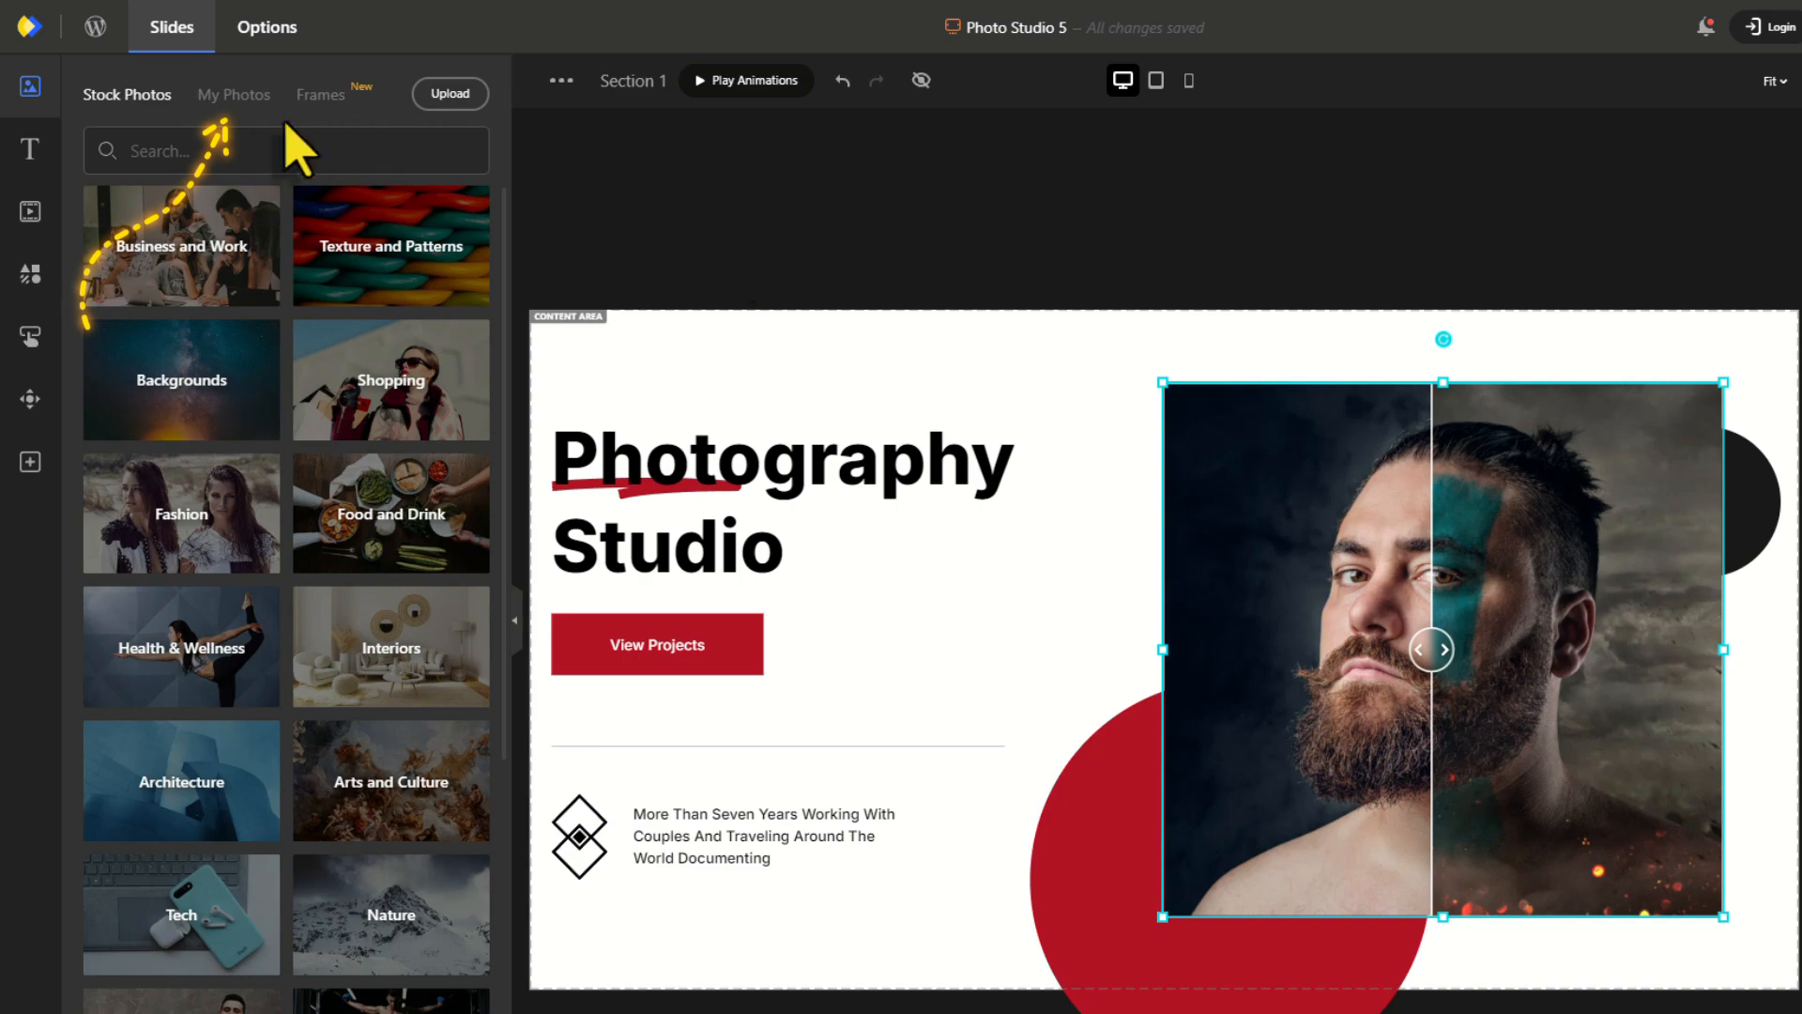
{"action": "left_click", "coordinate": [216, 100]}
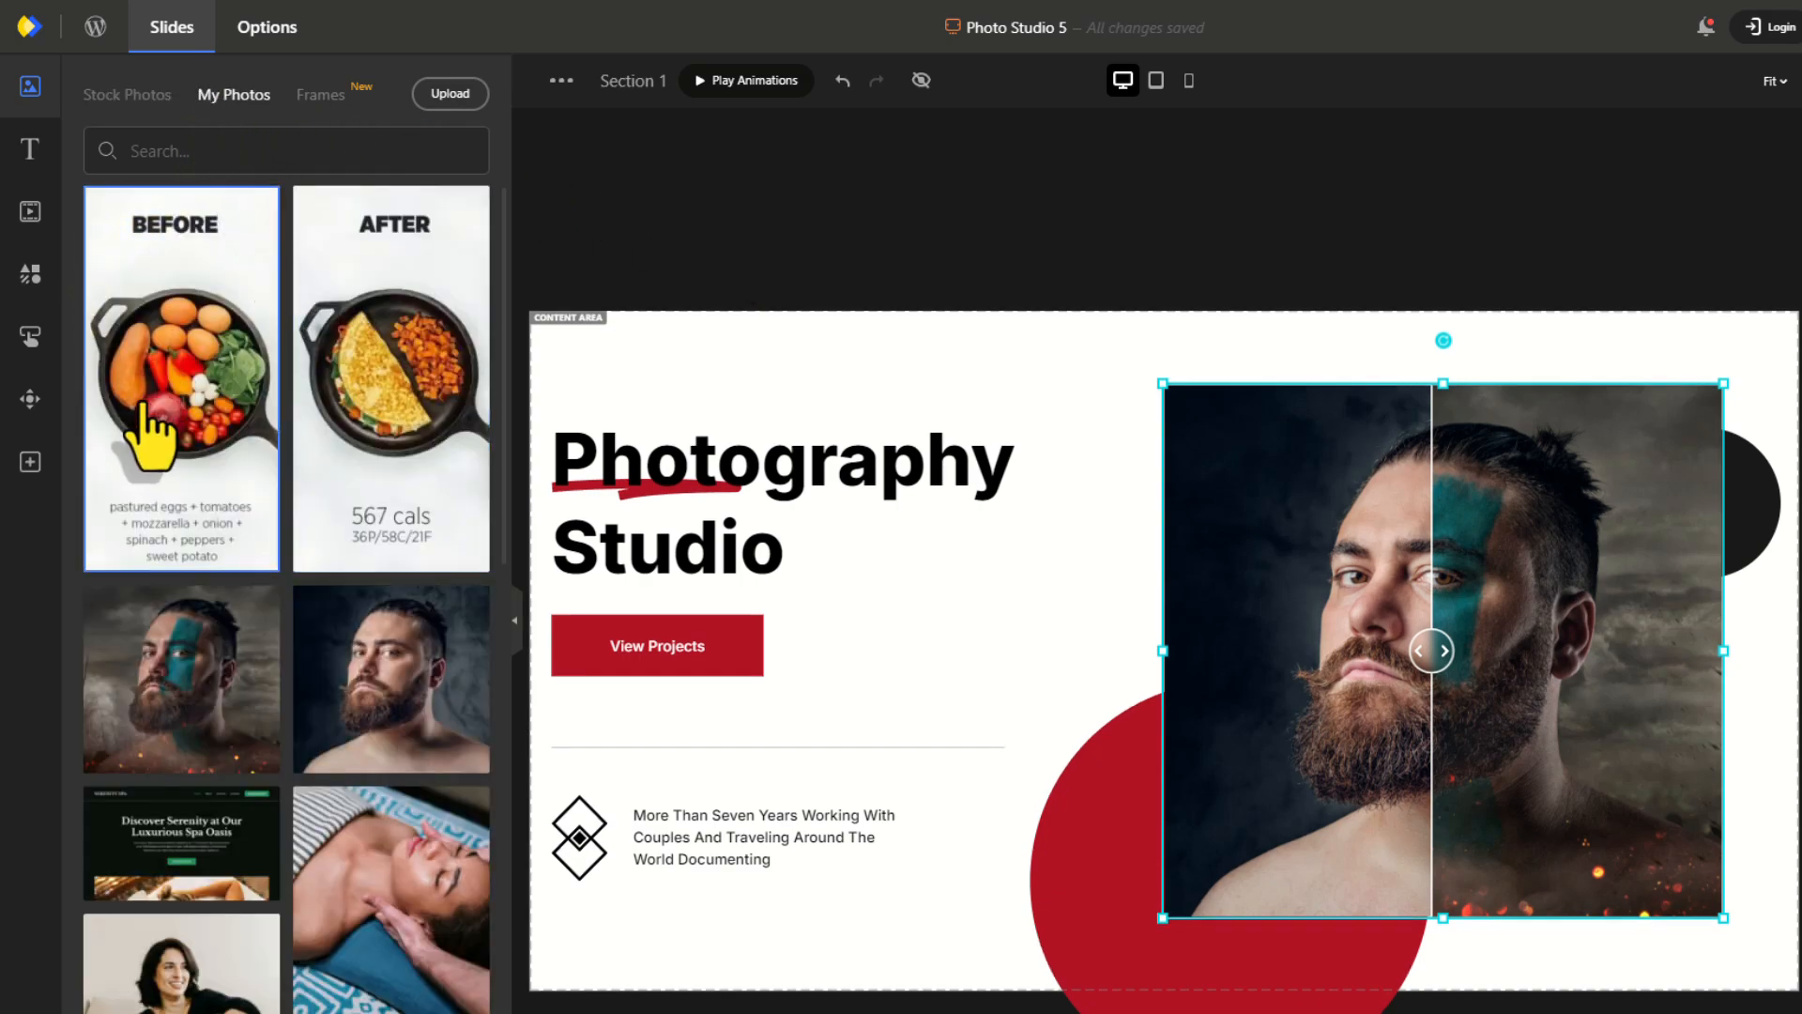
{"action": "left_click_drag", "start_coordinate": [152, 441], "coordinate": [1250, 625]}
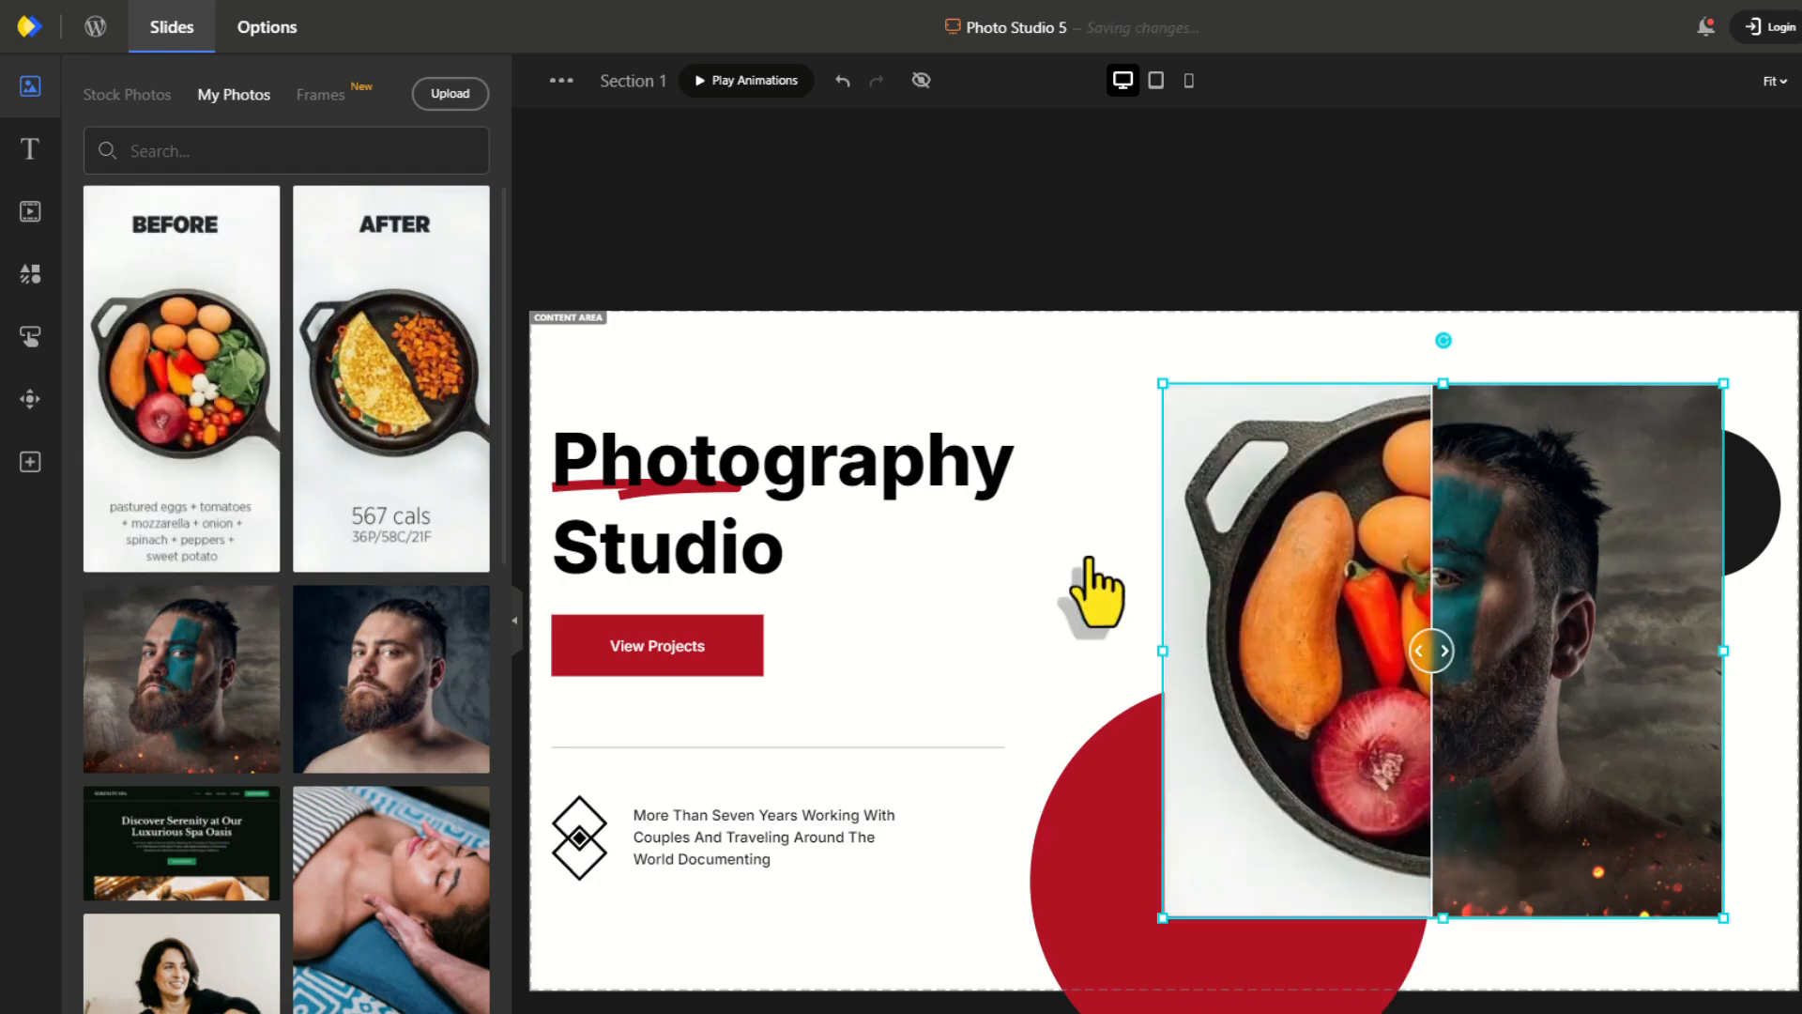
{"action": "left_click_drag", "start_coordinate": [329, 437], "coordinate": [1496, 646]}
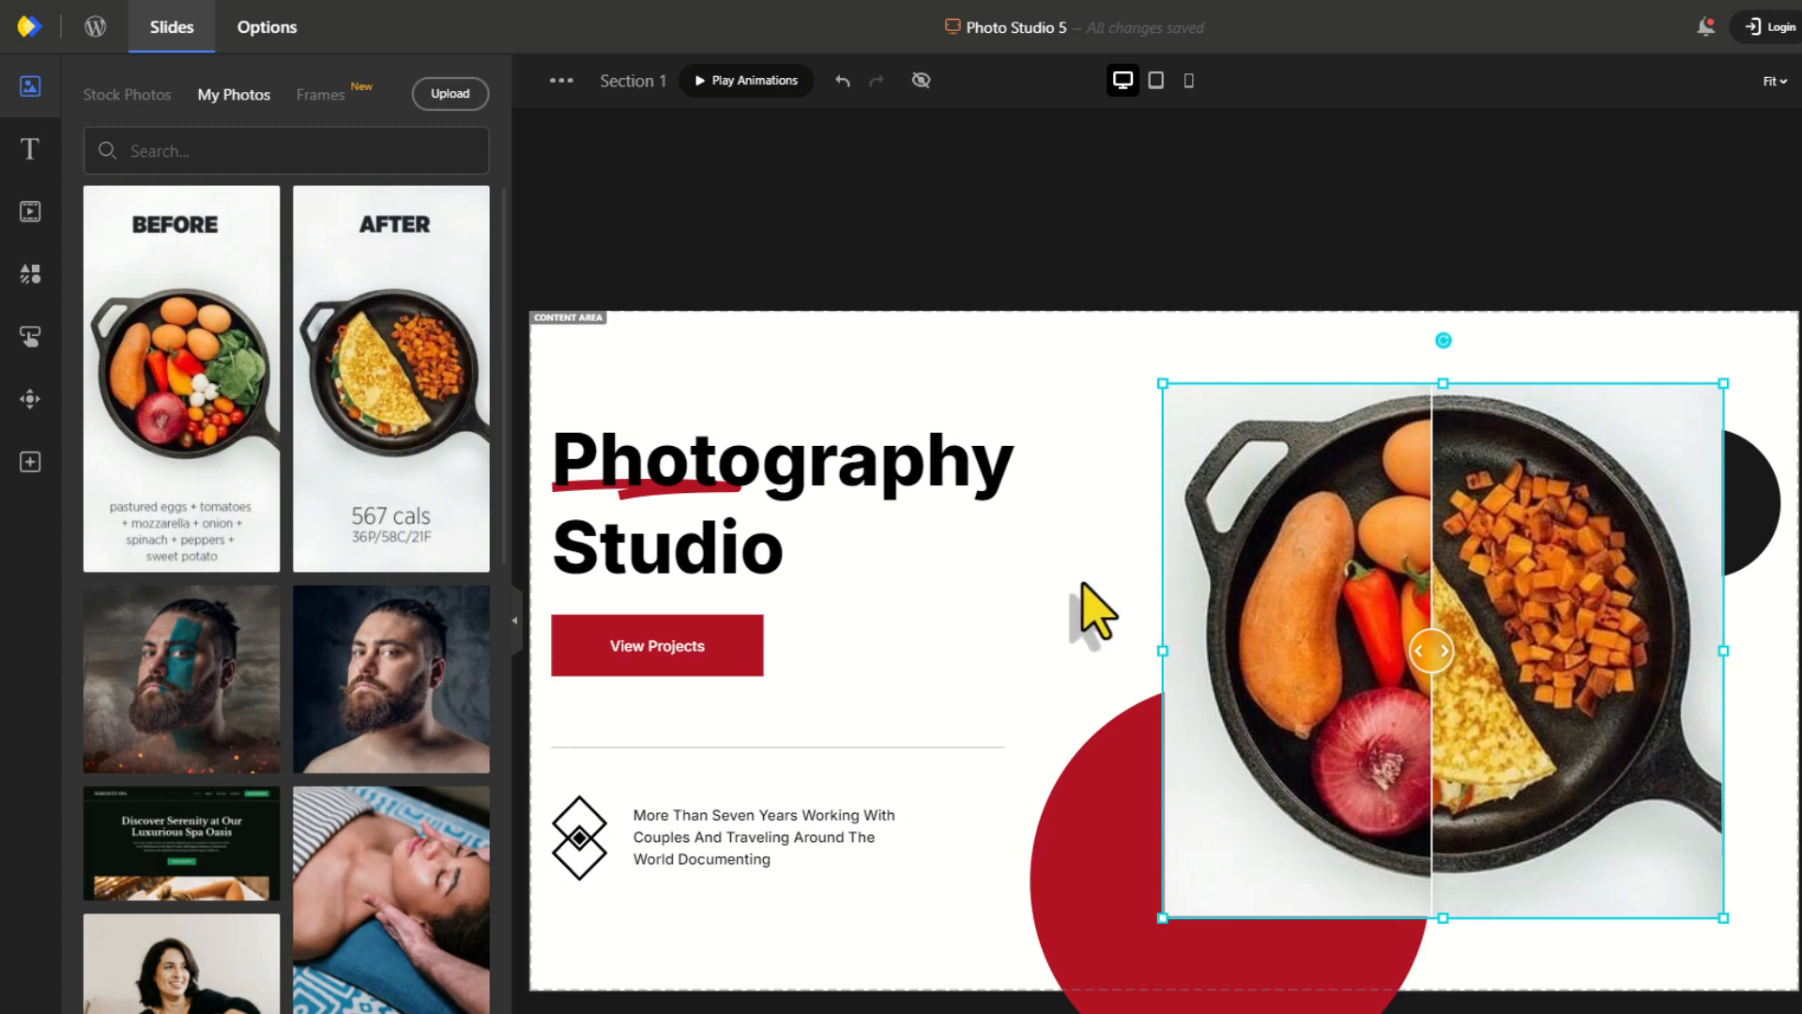
- Replace the "Photography Studio" heading with "Transform Your Breakfast"
{"action": "left_click", "coordinate": [737, 532]}
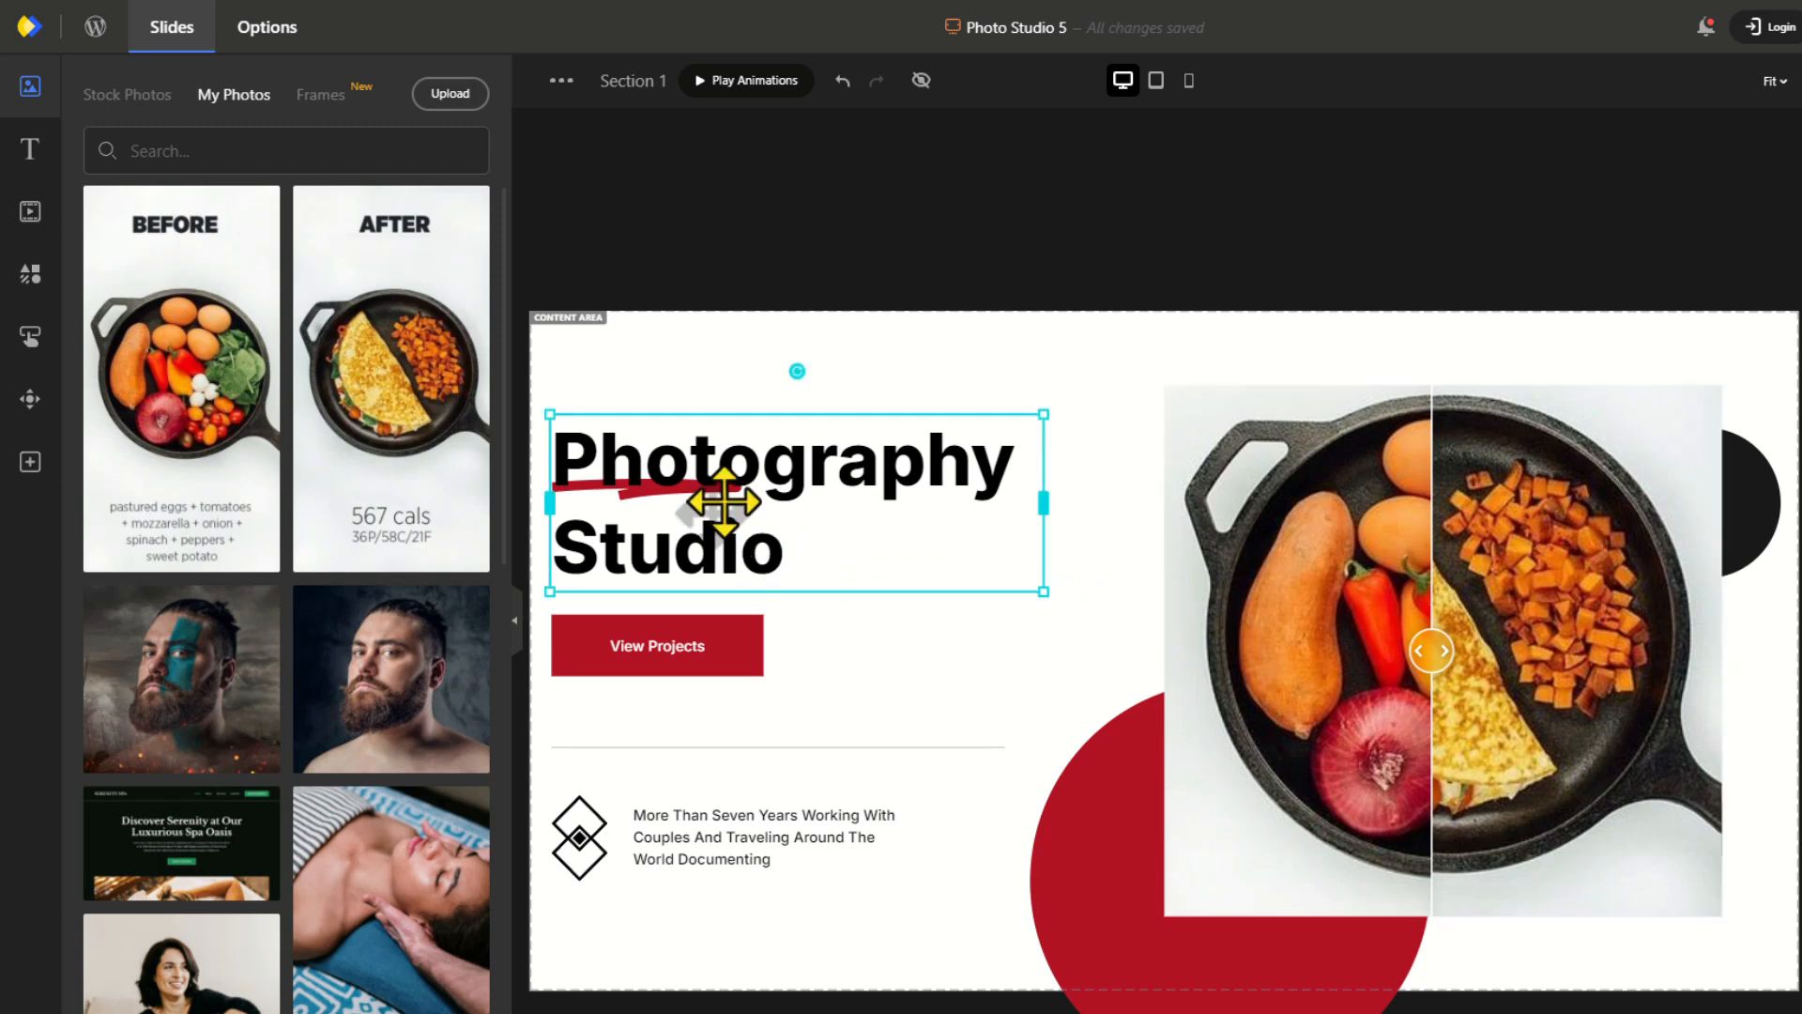
{"action": "double_click", "coordinate": [723, 502]}
{"action": "triple_click", "coordinate": [723, 502]}
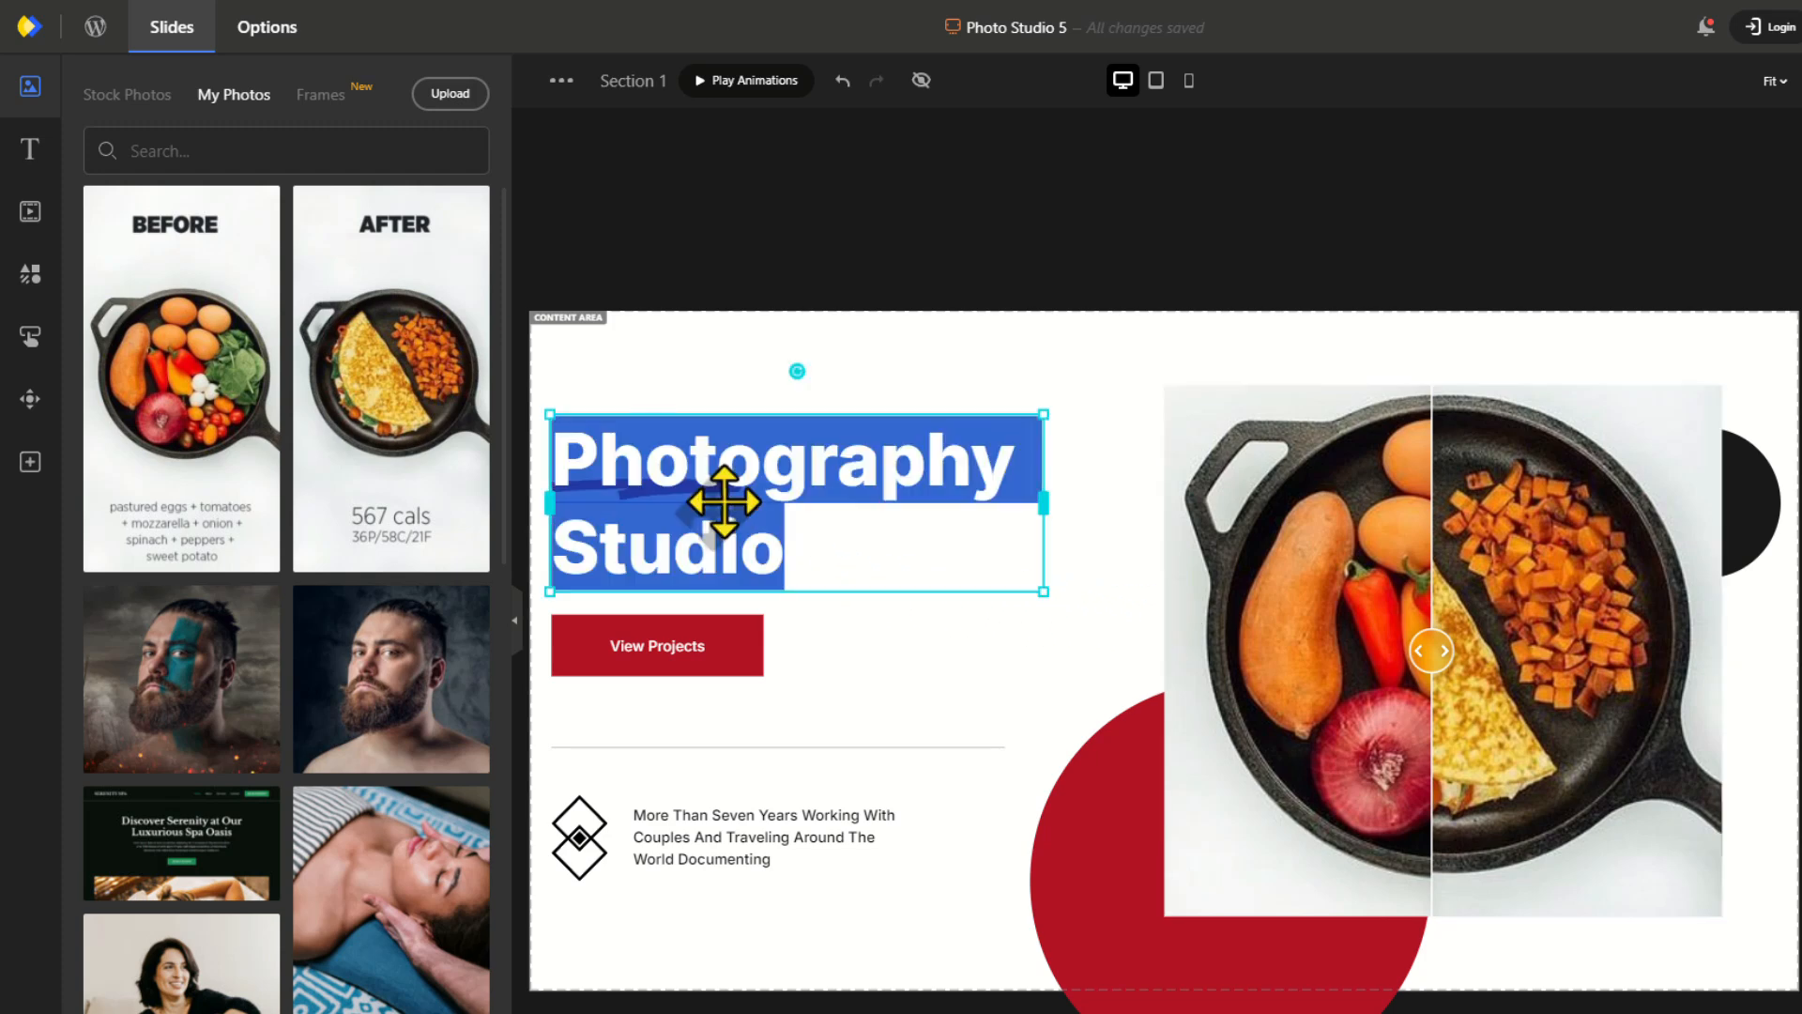
{"action": "type", "text": "Transform Your Breakfast"}
- Replace the description text with "Discover How Simple Ingredients Like Pastured Eggs, Tomatoes, Onon, Peppers, And Sweet Potato Come Together To Create A Nutritous Just 567 Calories"
{"action": "triple_click", "coordinate": [736, 825]}
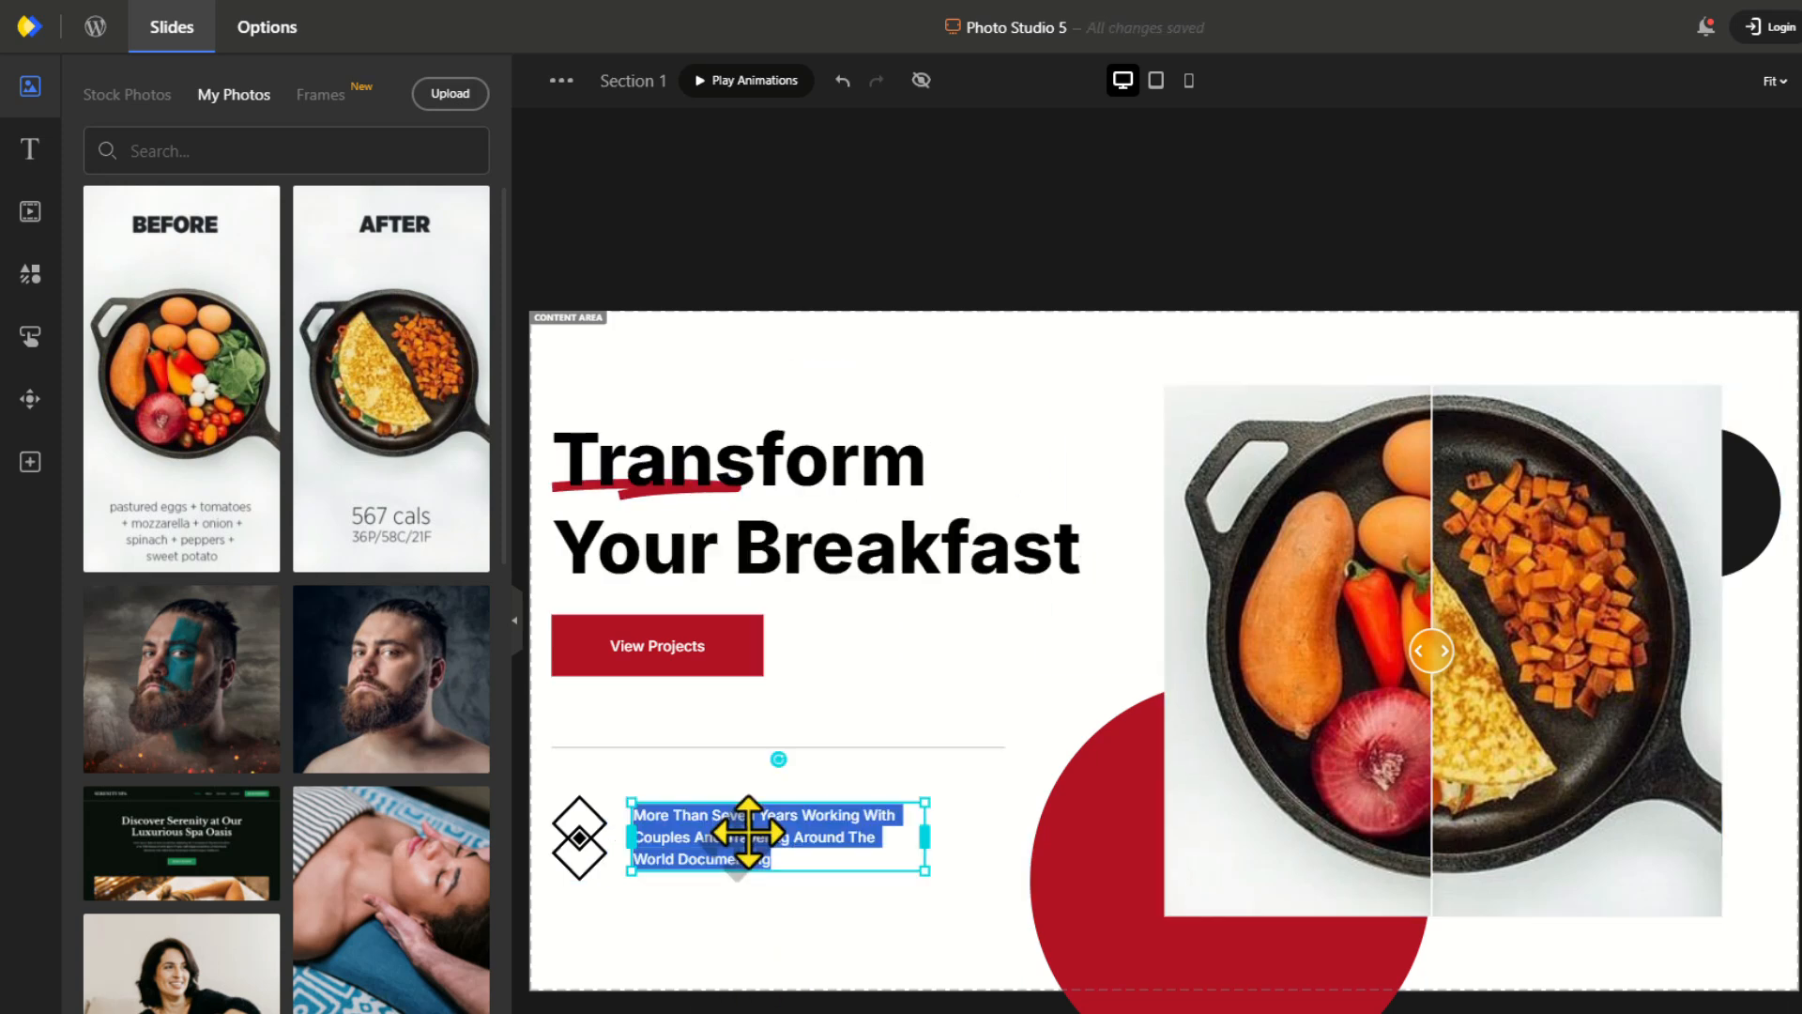
{"action": "type", "text": "Discover How Simple Ingredients Like"}
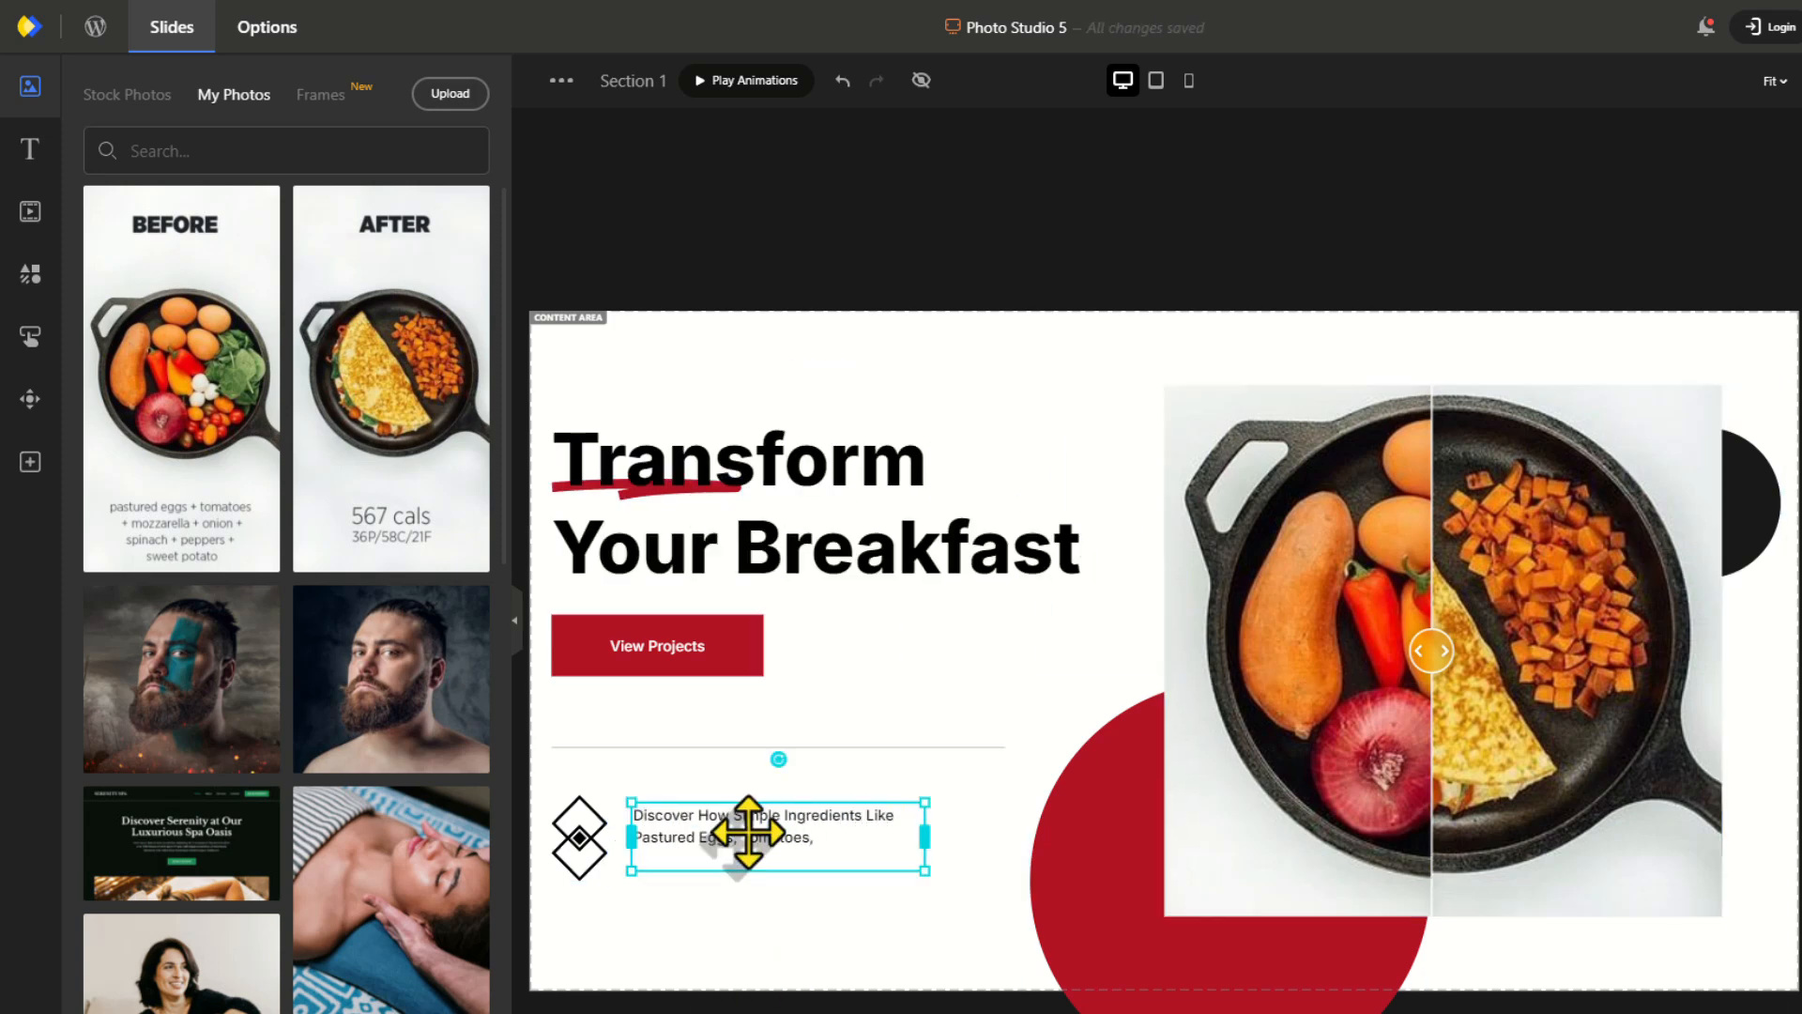
{"action": "type", "text": " Pastured Eggs, Tomatoes, Onon, Peppers, And Sweet Potato Come Together To Create A Nut"}
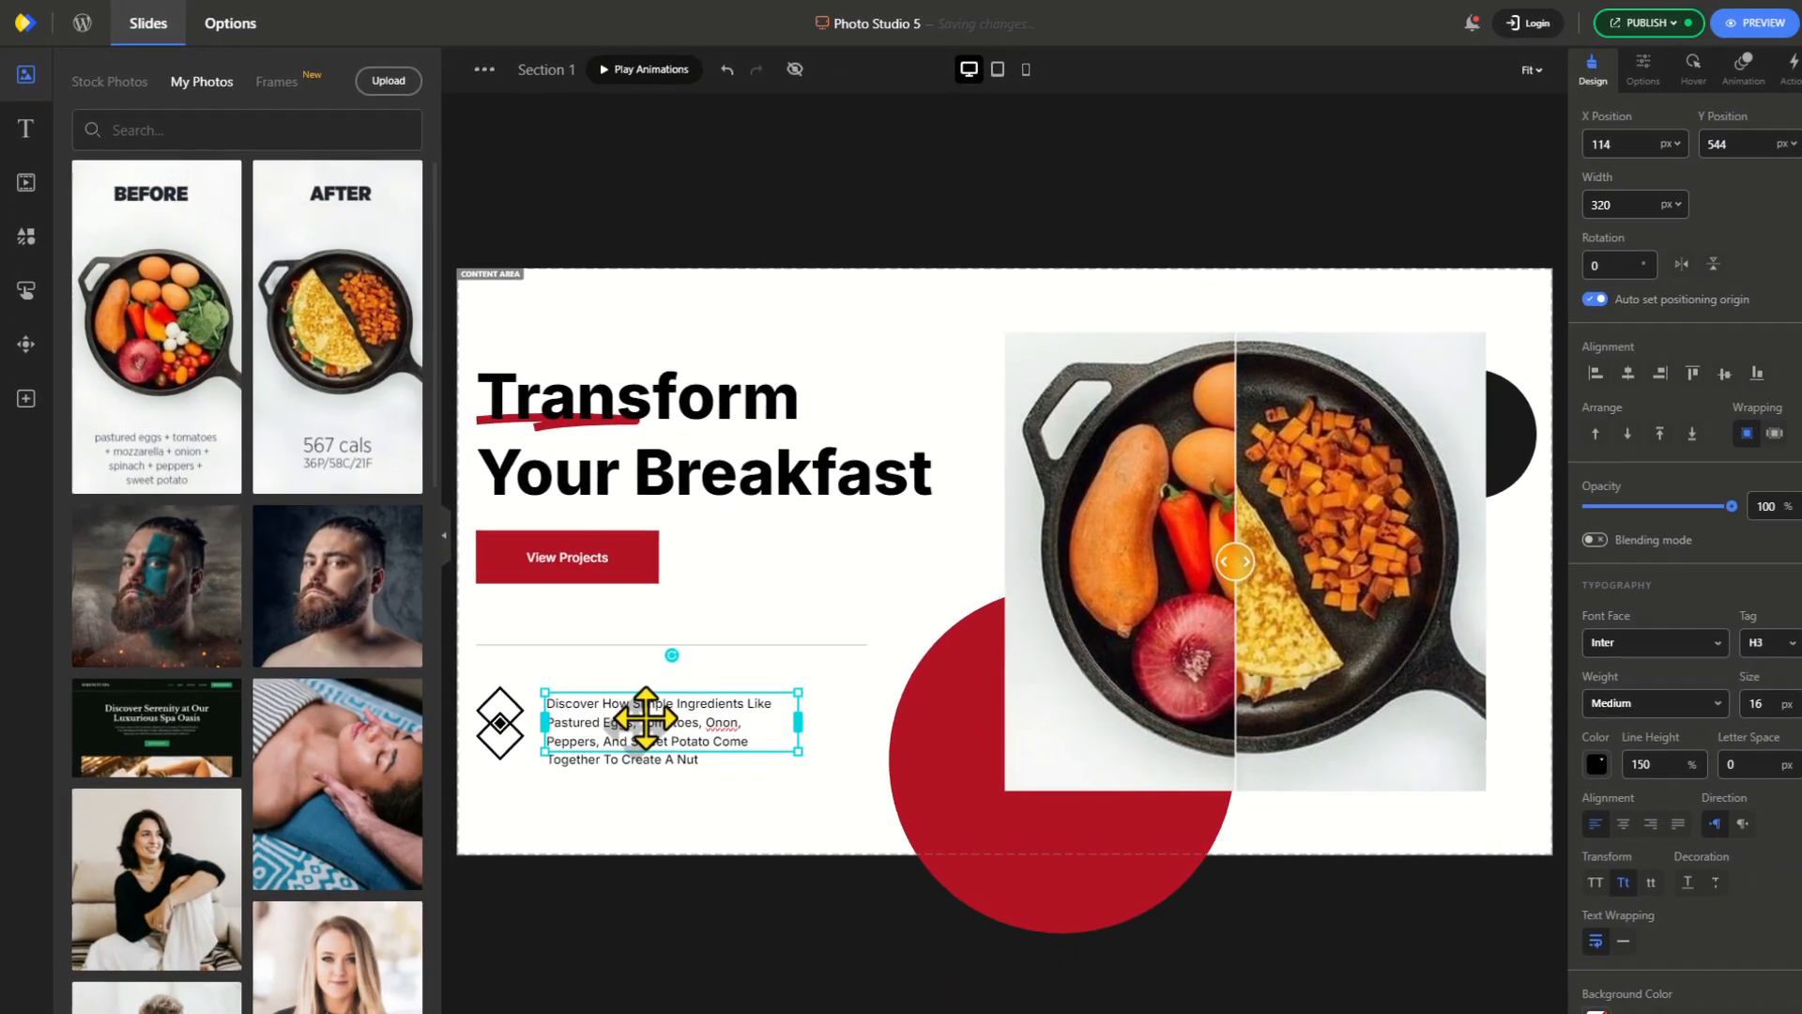
{"action": "type", "text": "ritious Just 567 Calories"}
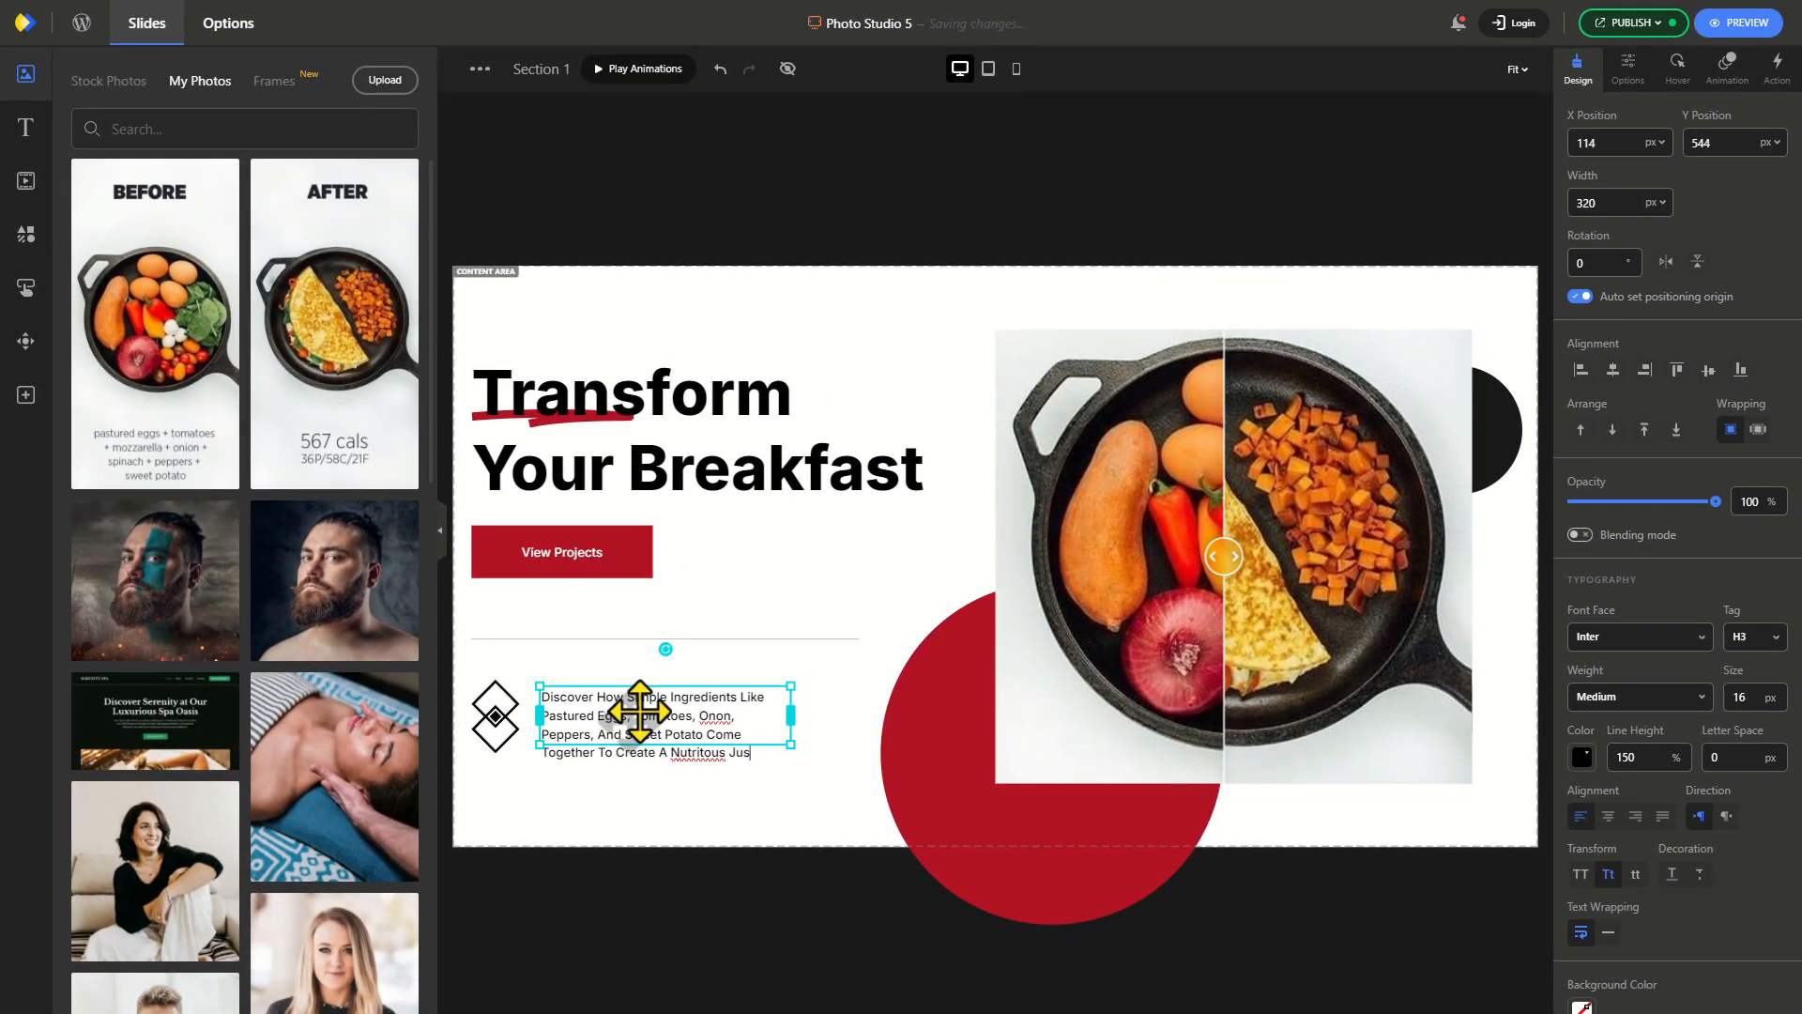
{"action": "left_click", "coordinate": [879, 331]}
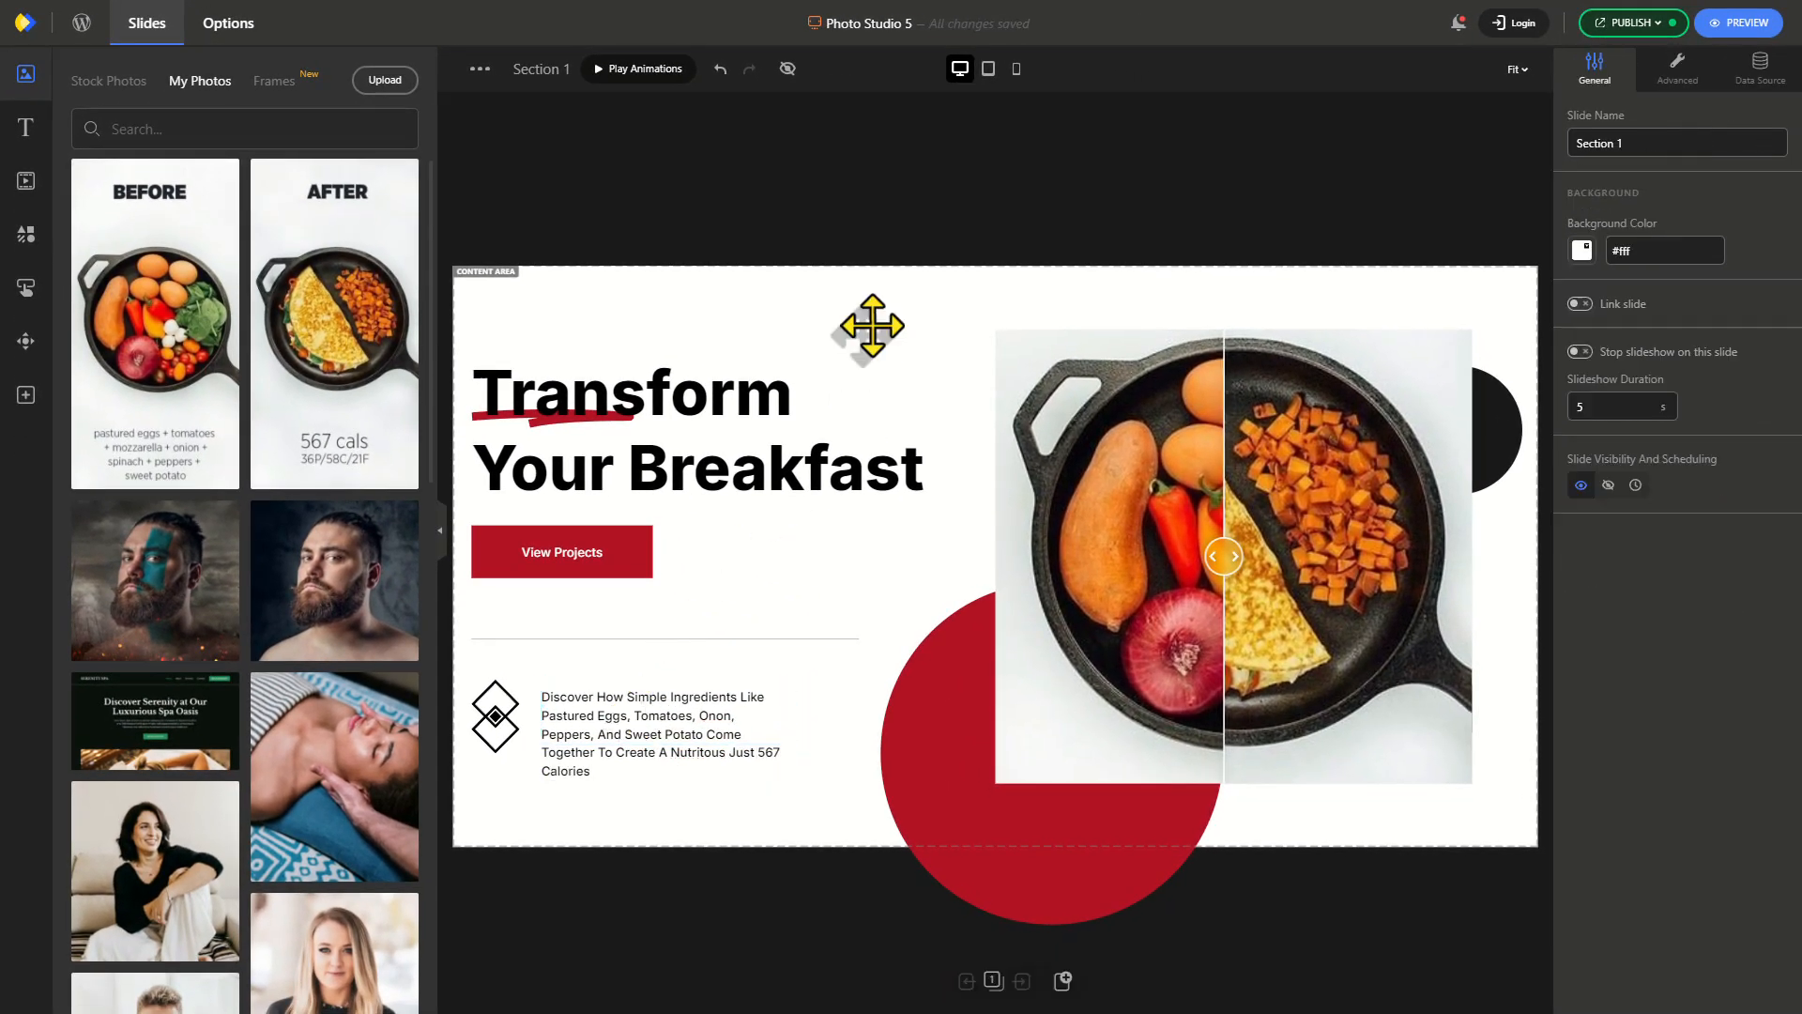
- Preview the customized slider and test how its comparison divider moves between the before and after images
{"action": "left_click", "coordinate": [1727, 22]}
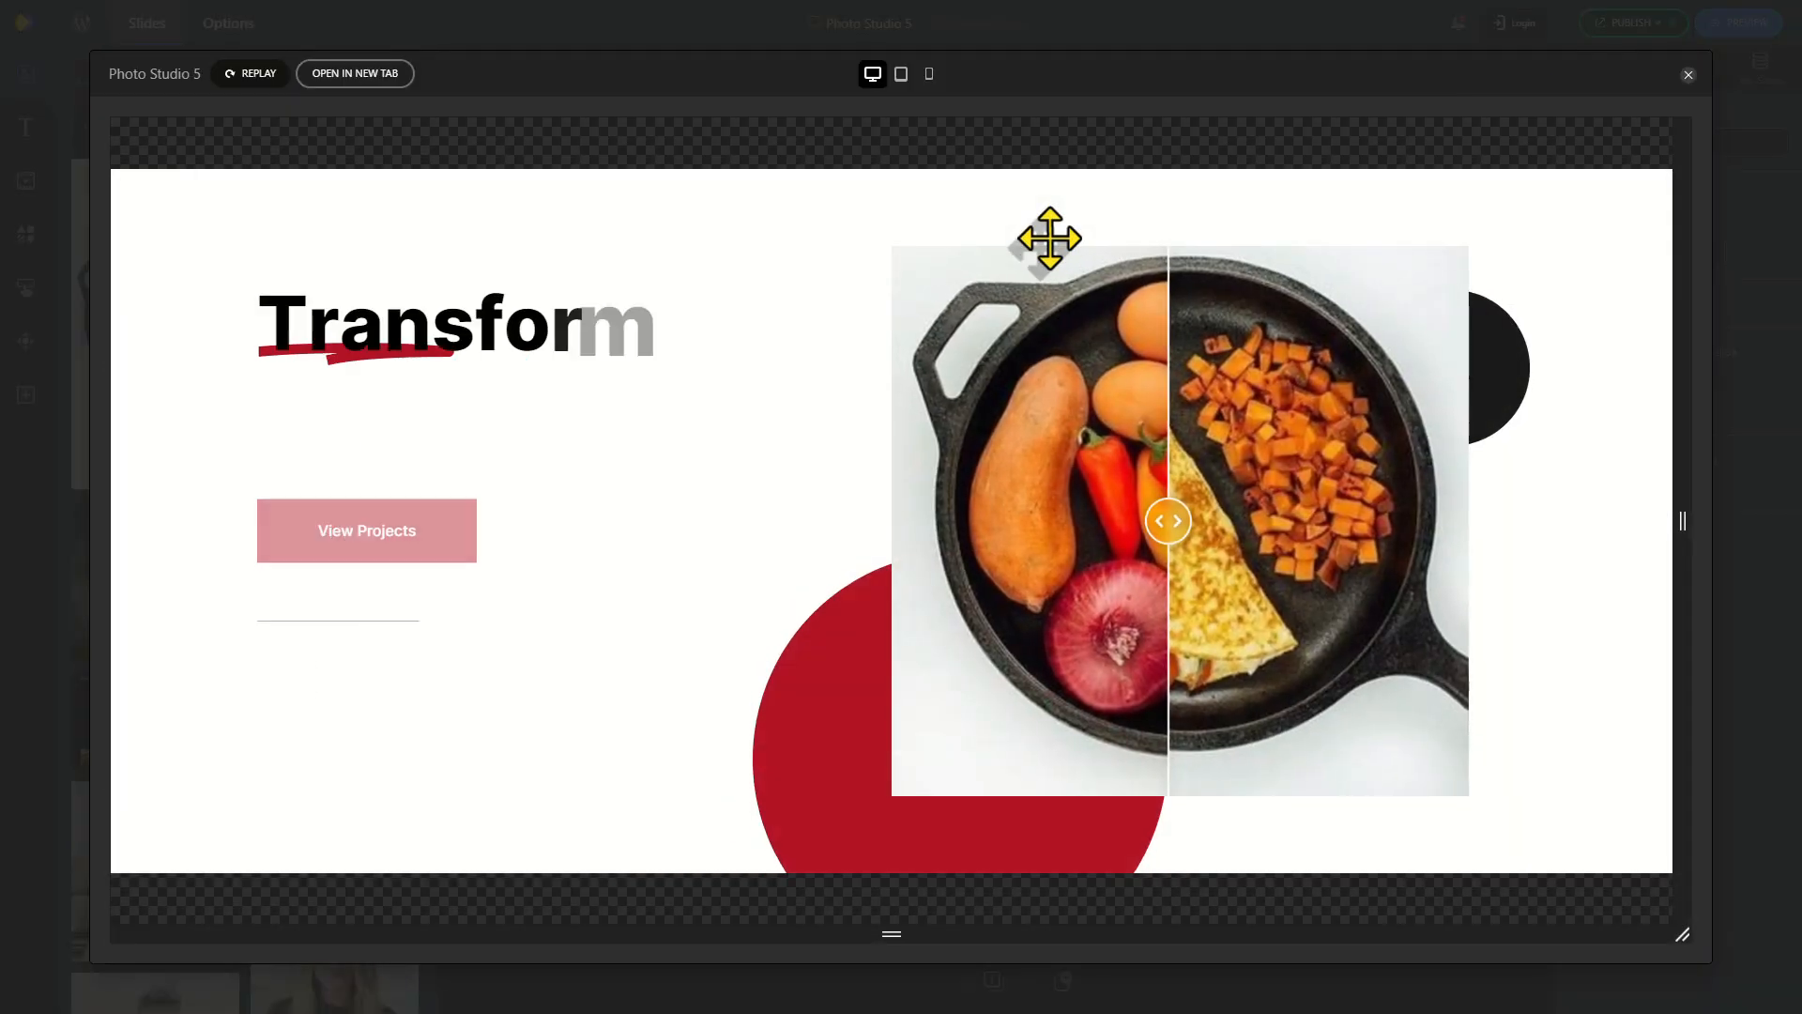
{"action": "mouse_move", "coordinate": [1180, 522]}
{"action": "left_mouse_down"}
{"action": "mouse_move", "coordinate": [909, 511]}
{"action": "mouse_move", "coordinate": [1290, 518]}
{"action": "mouse_move", "coordinate": [1480, 544]}
{"action": "mouse_move", "coordinate": [1026, 508]}
{"action": "mouse_move", "coordinate": [1469, 516]}
{"action": "mouse_move", "coordinate": [1226, 516]}
{"action": "mouse_move", "coordinate": [1190, 533]}
{"action": "left_mouse_up"}
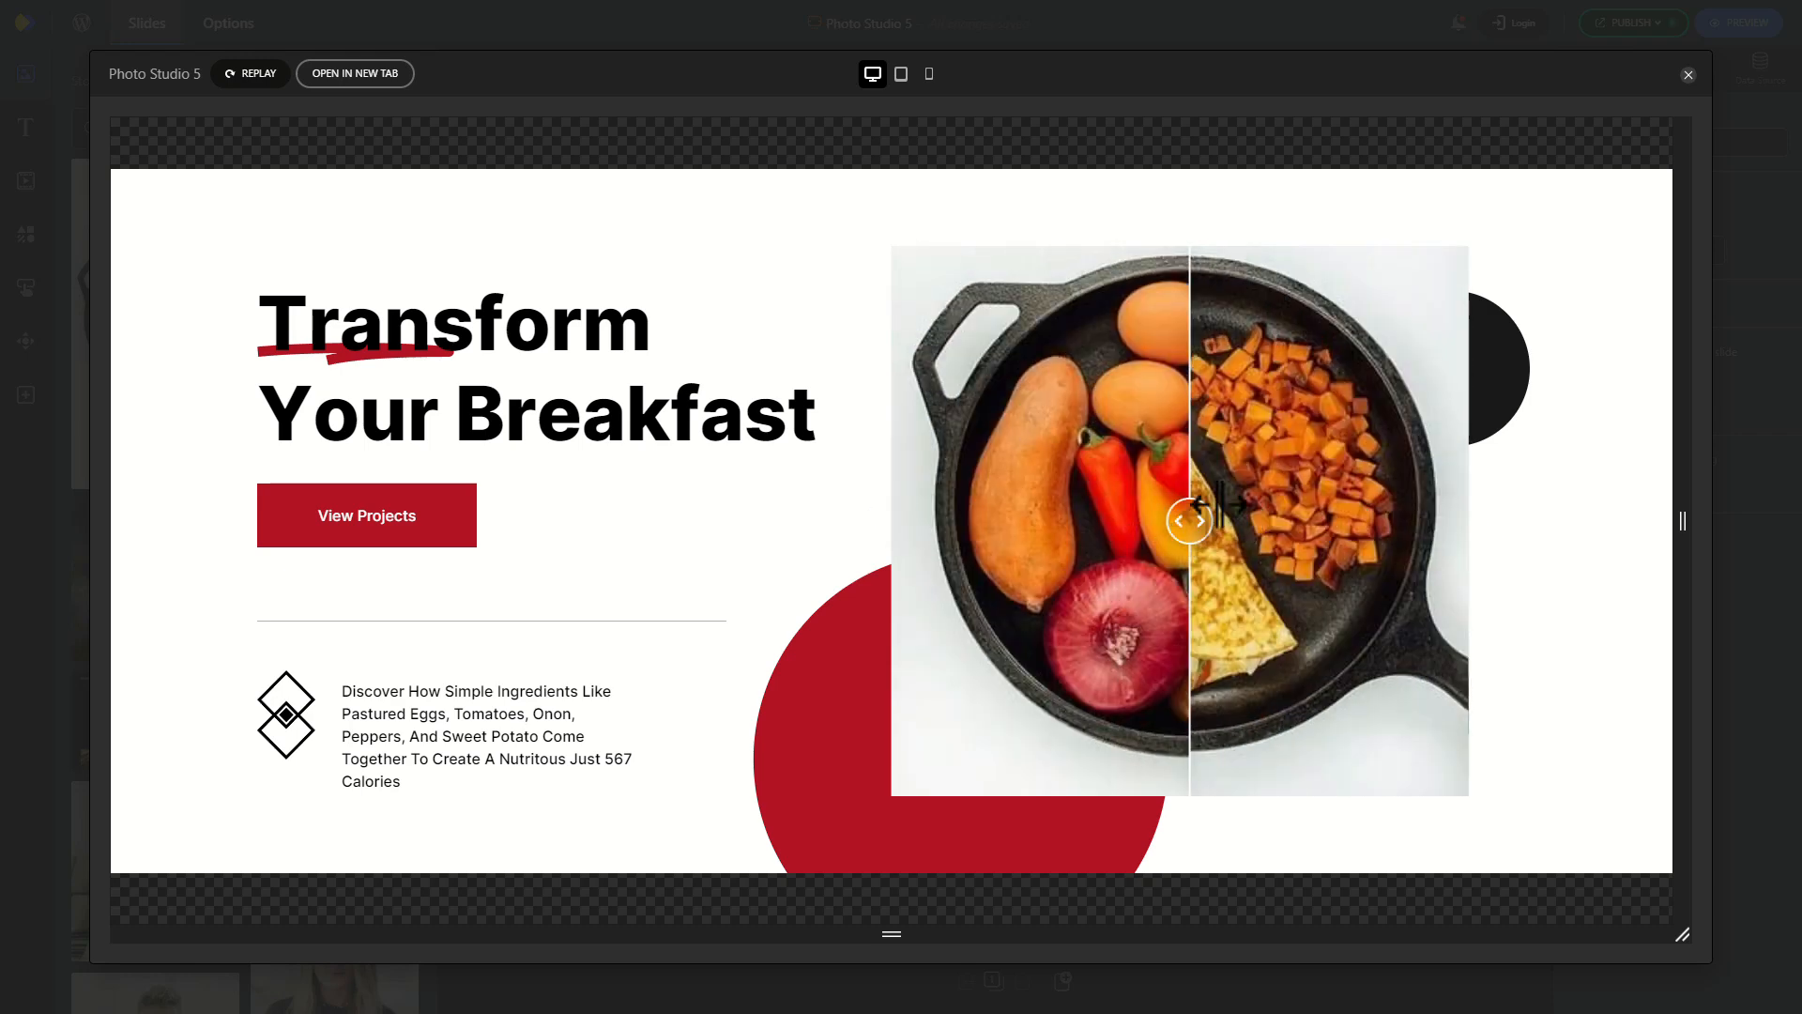
{"action": "key", "text": "Escape"}
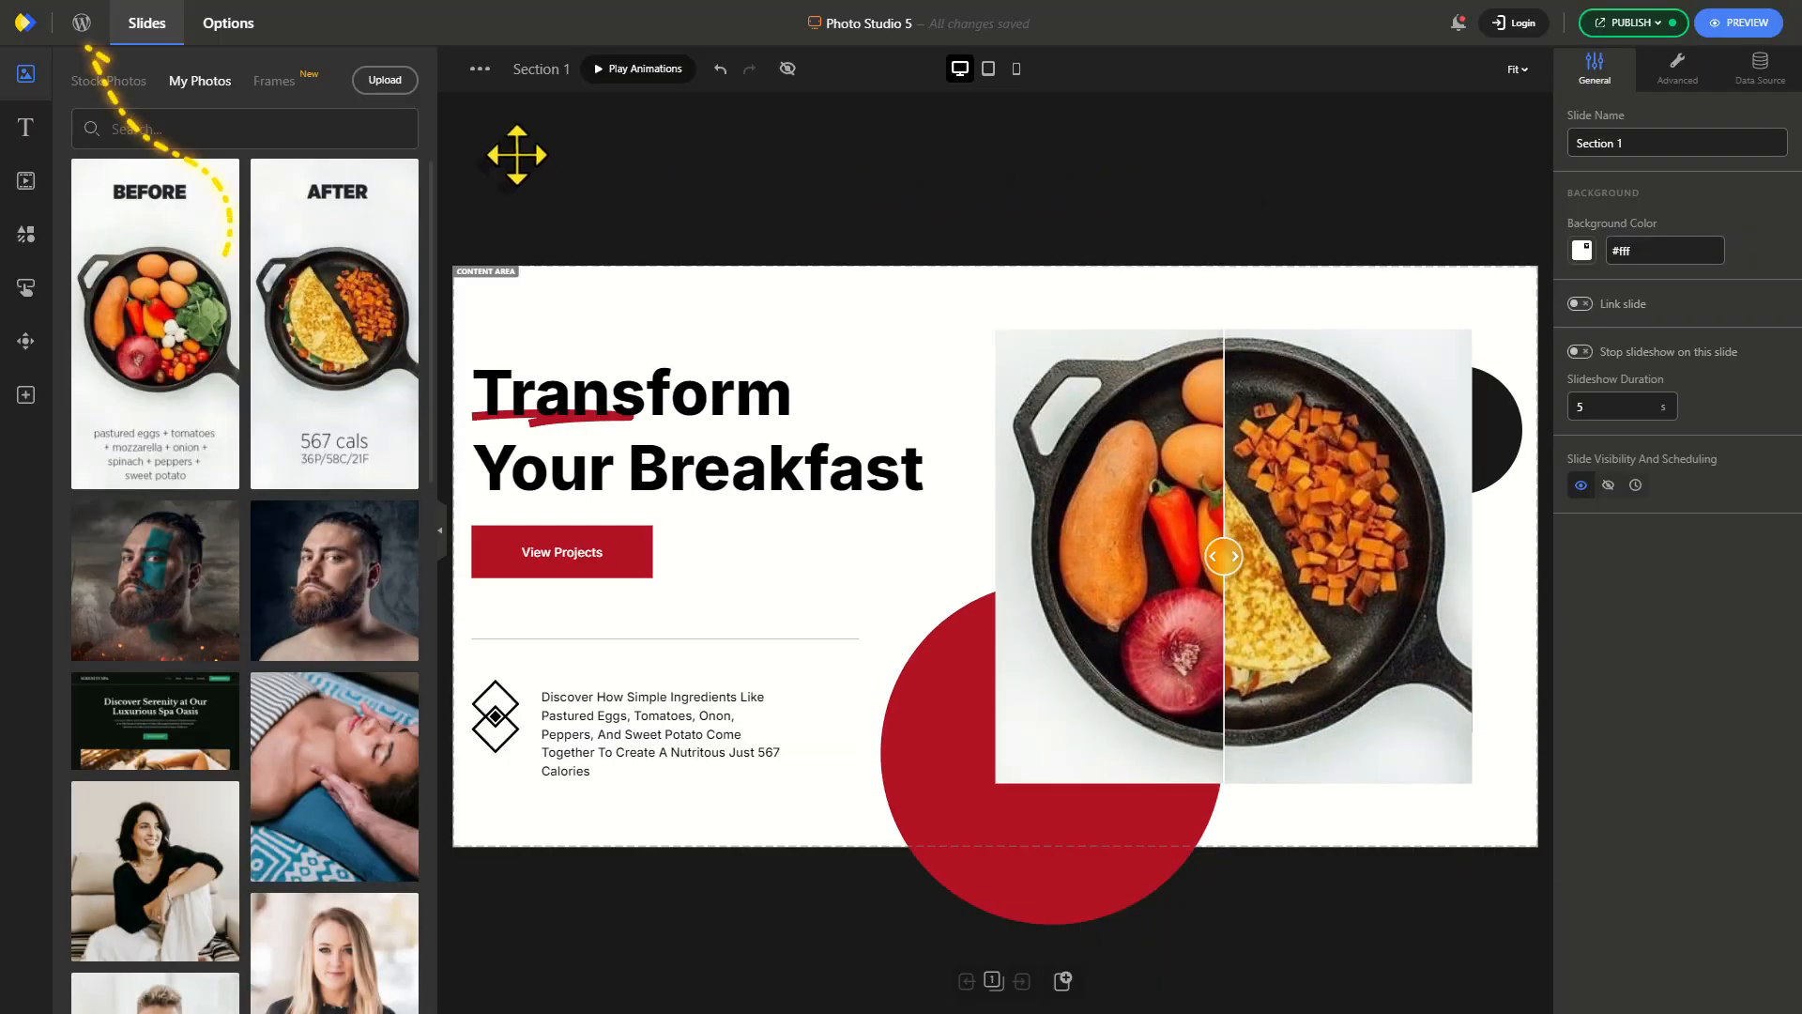
- Return to the dashboard and create a blank Hero Section with 1200 × 700 px slide content
{"action": "left_click", "coordinate": [82, 20]}
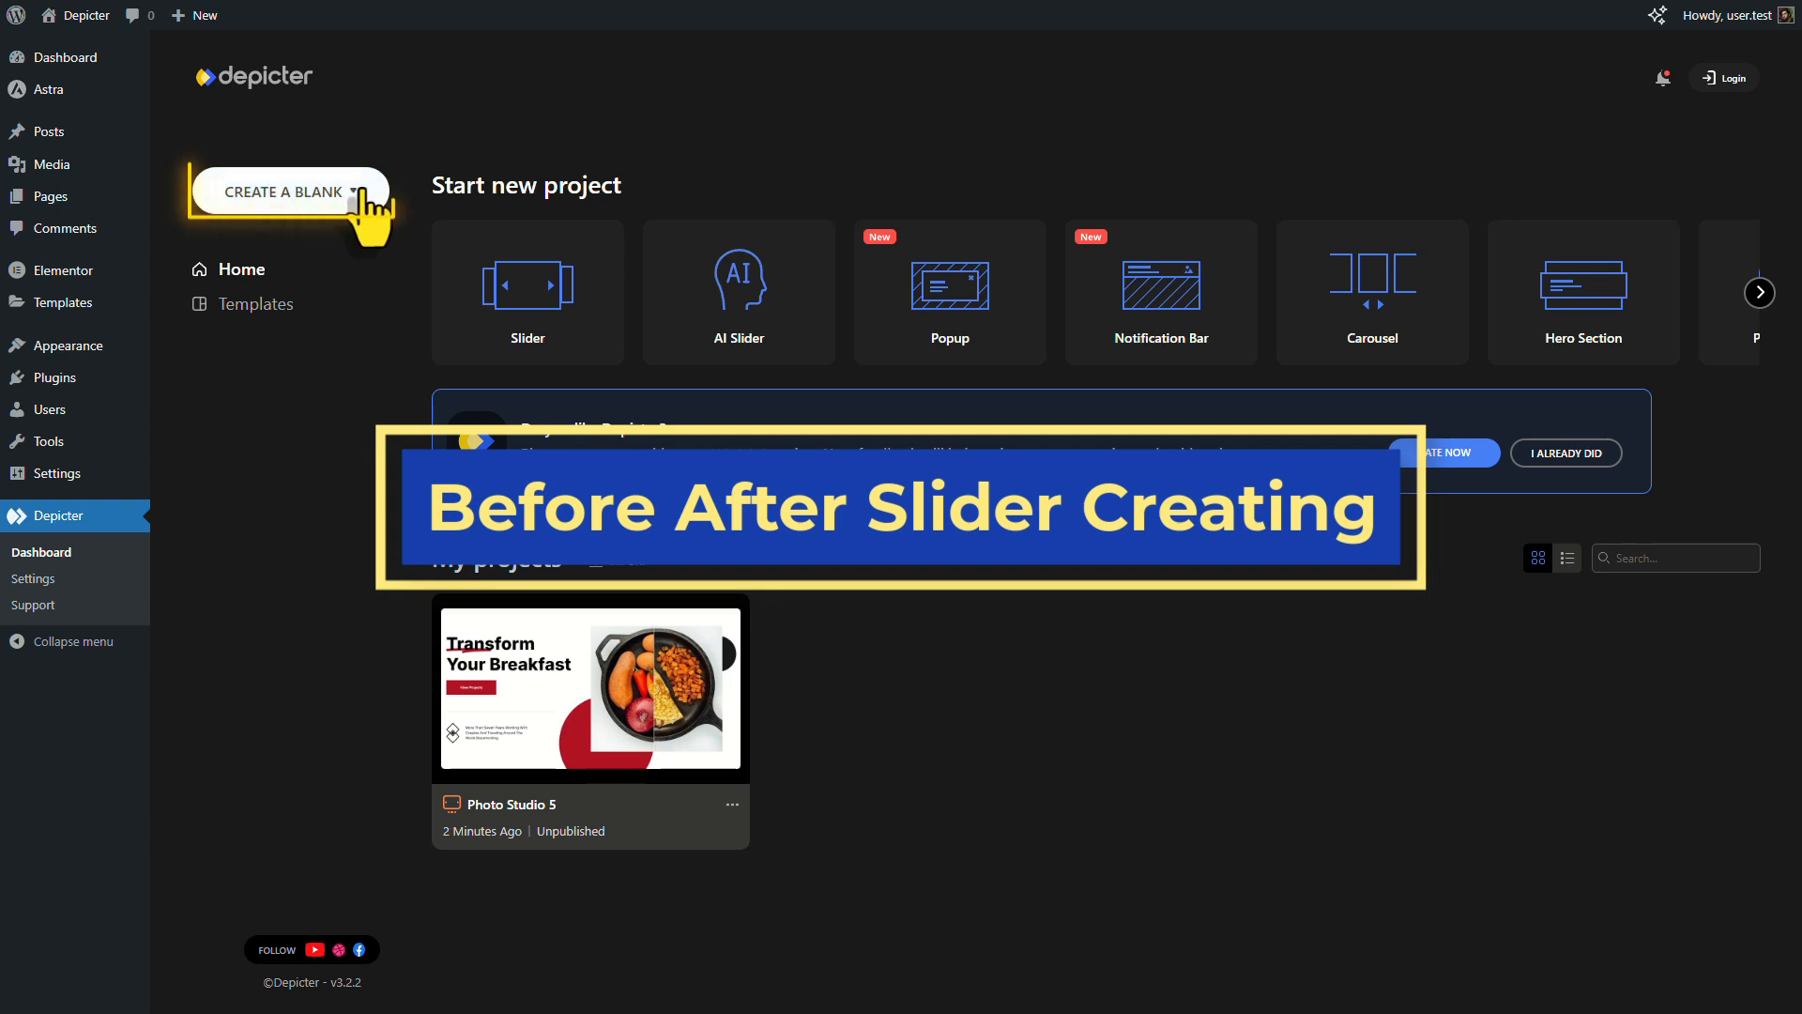
{"action": "left_click", "coordinate": [368, 195]}
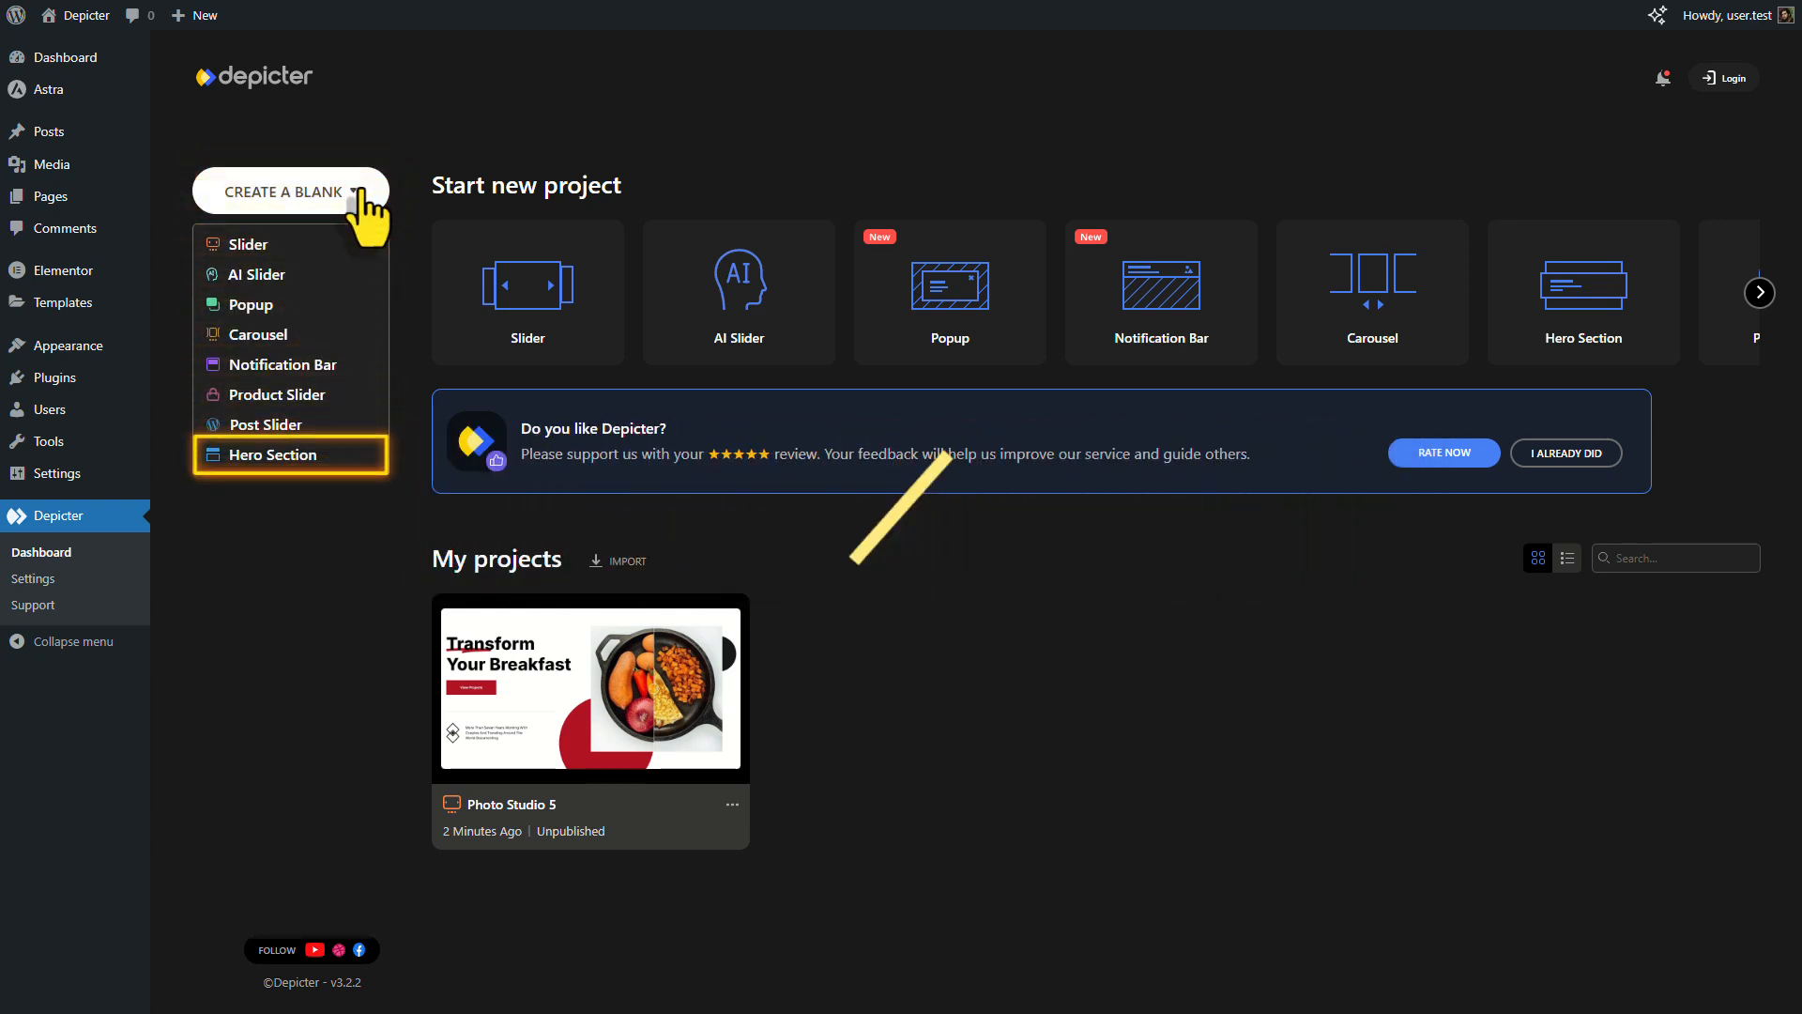
{"action": "left_click", "coordinate": [298, 456]}
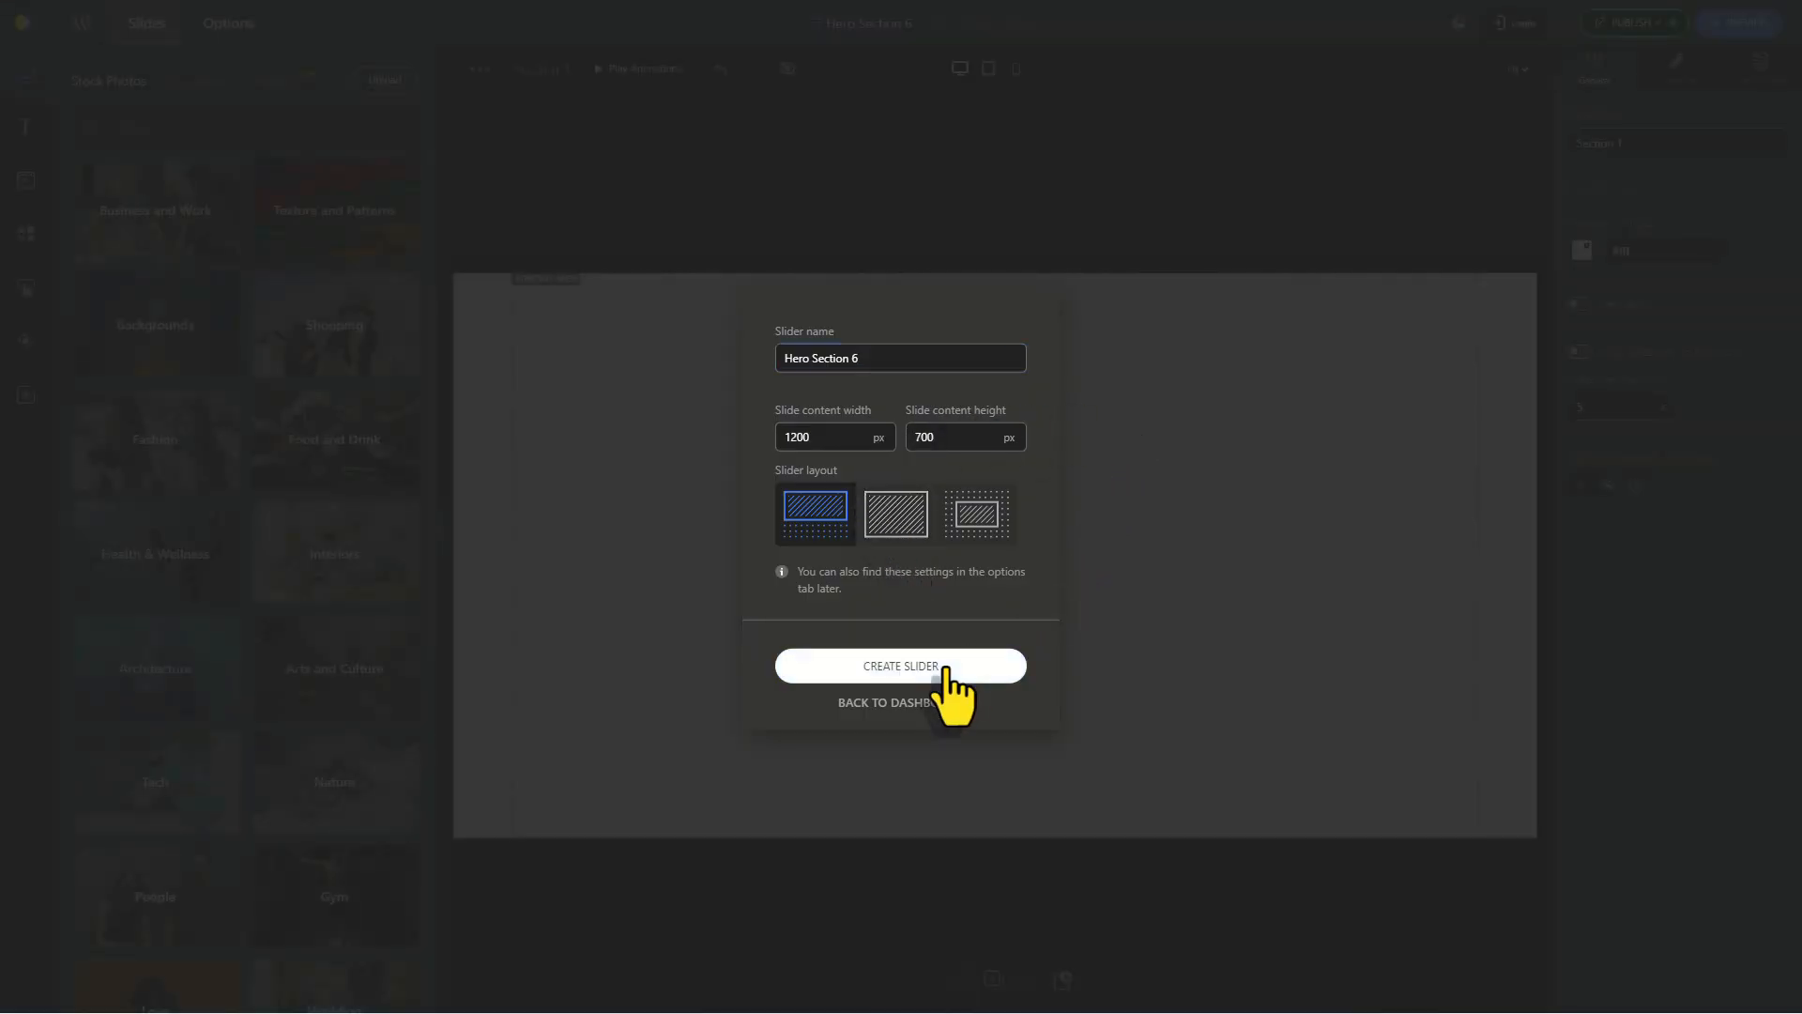
{"action": "left_click", "coordinate": [946, 668]}
- Add the uploaded pink blob image, align it to the slide's upper-right corner and enlarge it toward the lower left
{"action": "left_click", "coordinate": [199, 81]}
{"action": "left_click", "coordinate": [155, 898]}
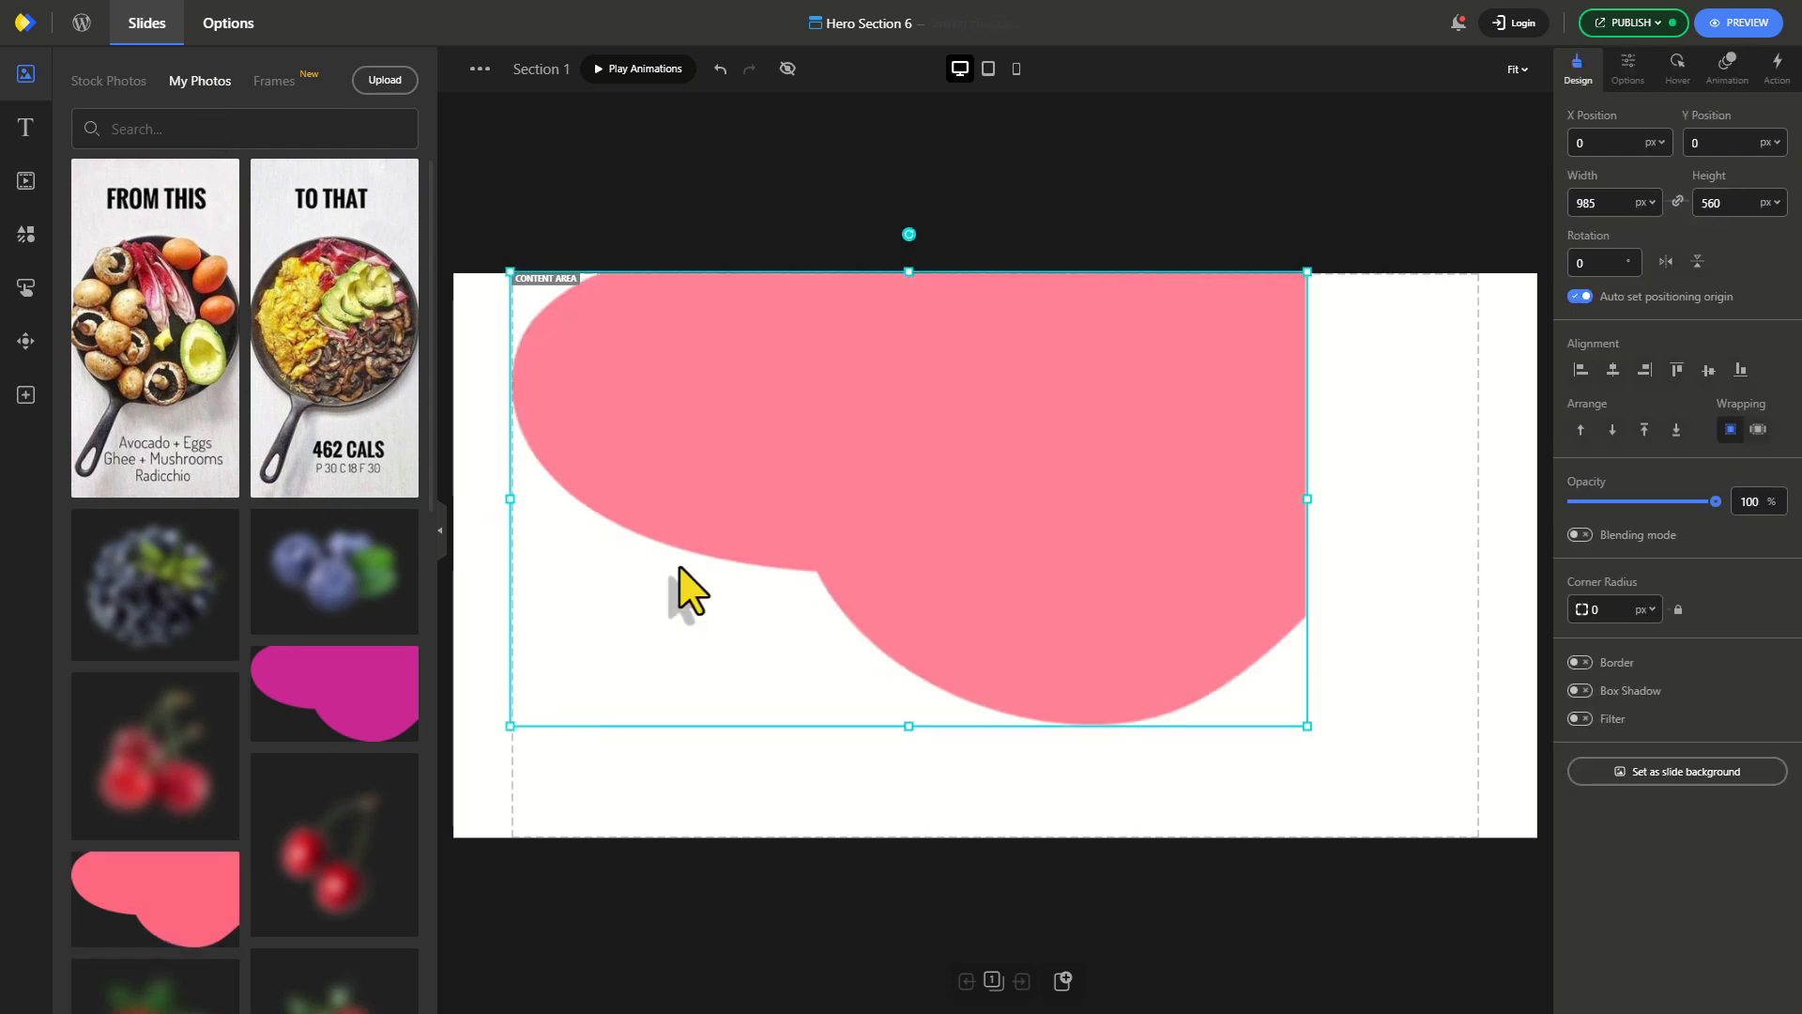
{"action": "left_click_drag", "start_coordinate": [882, 441], "coordinate": [1115, 435]}
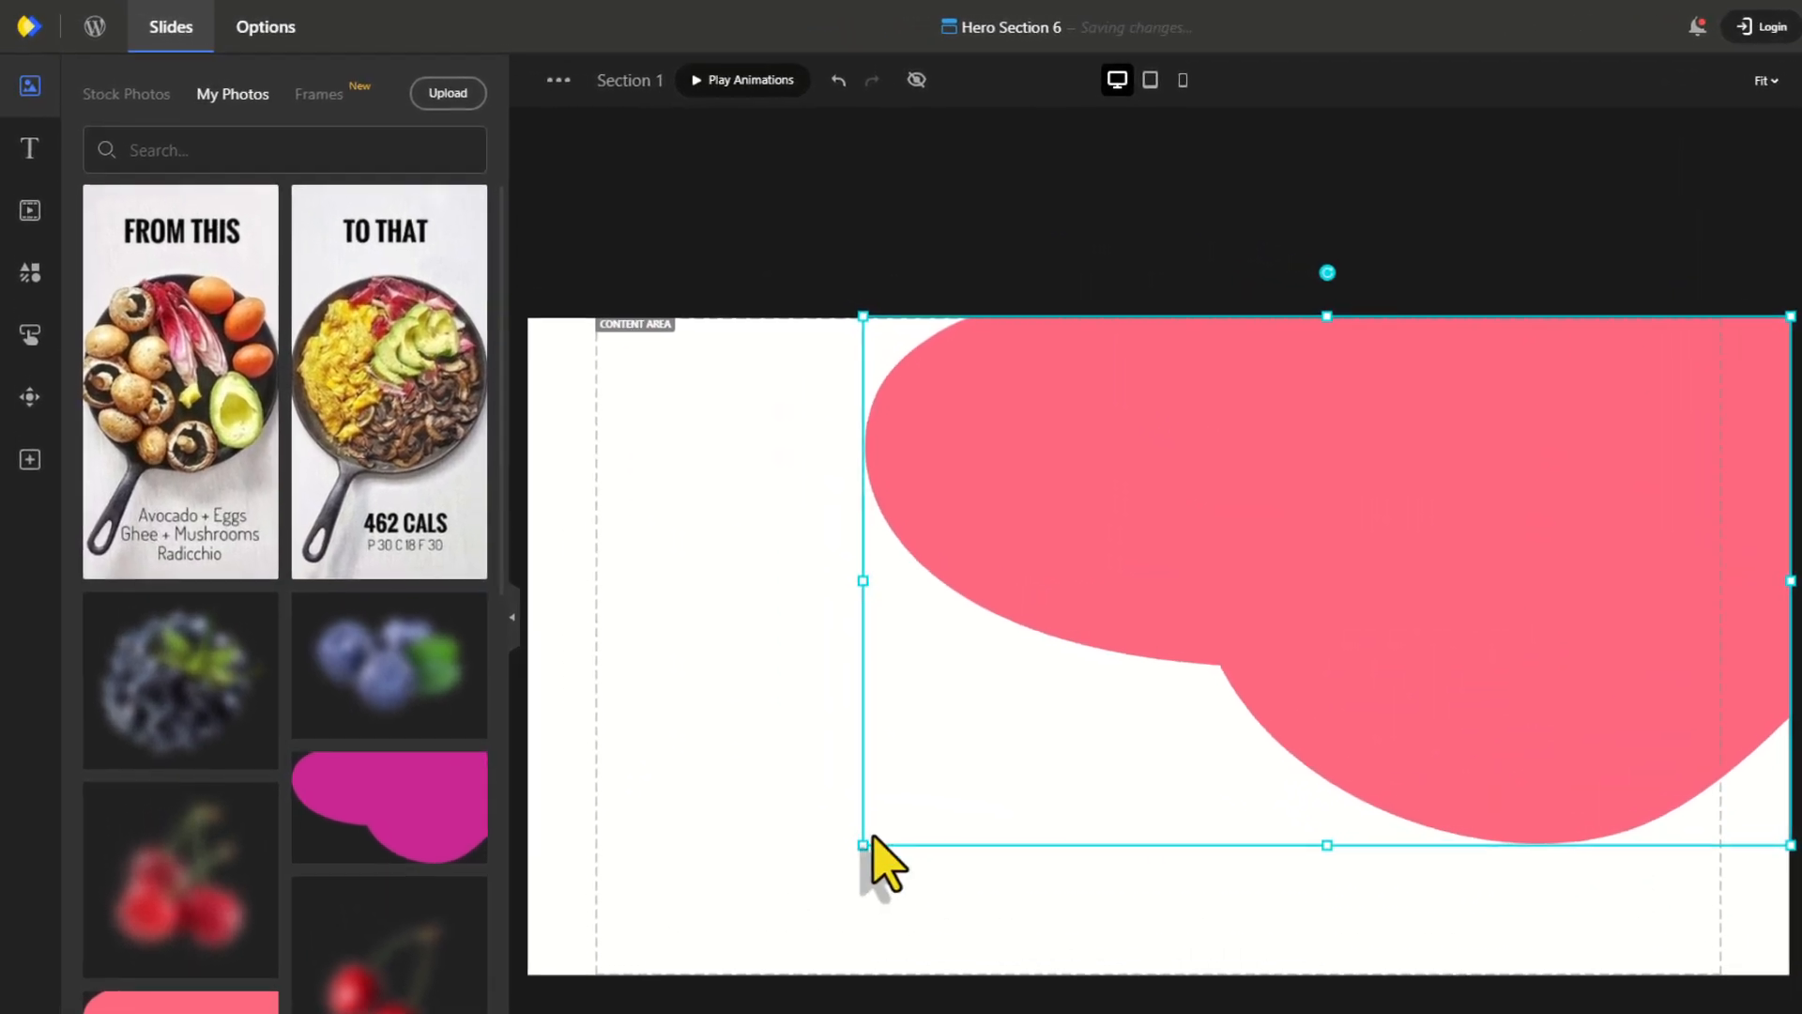
{"action": "left_click_drag", "start_coordinate": [746, 733], "coordinate": [648, 779]}
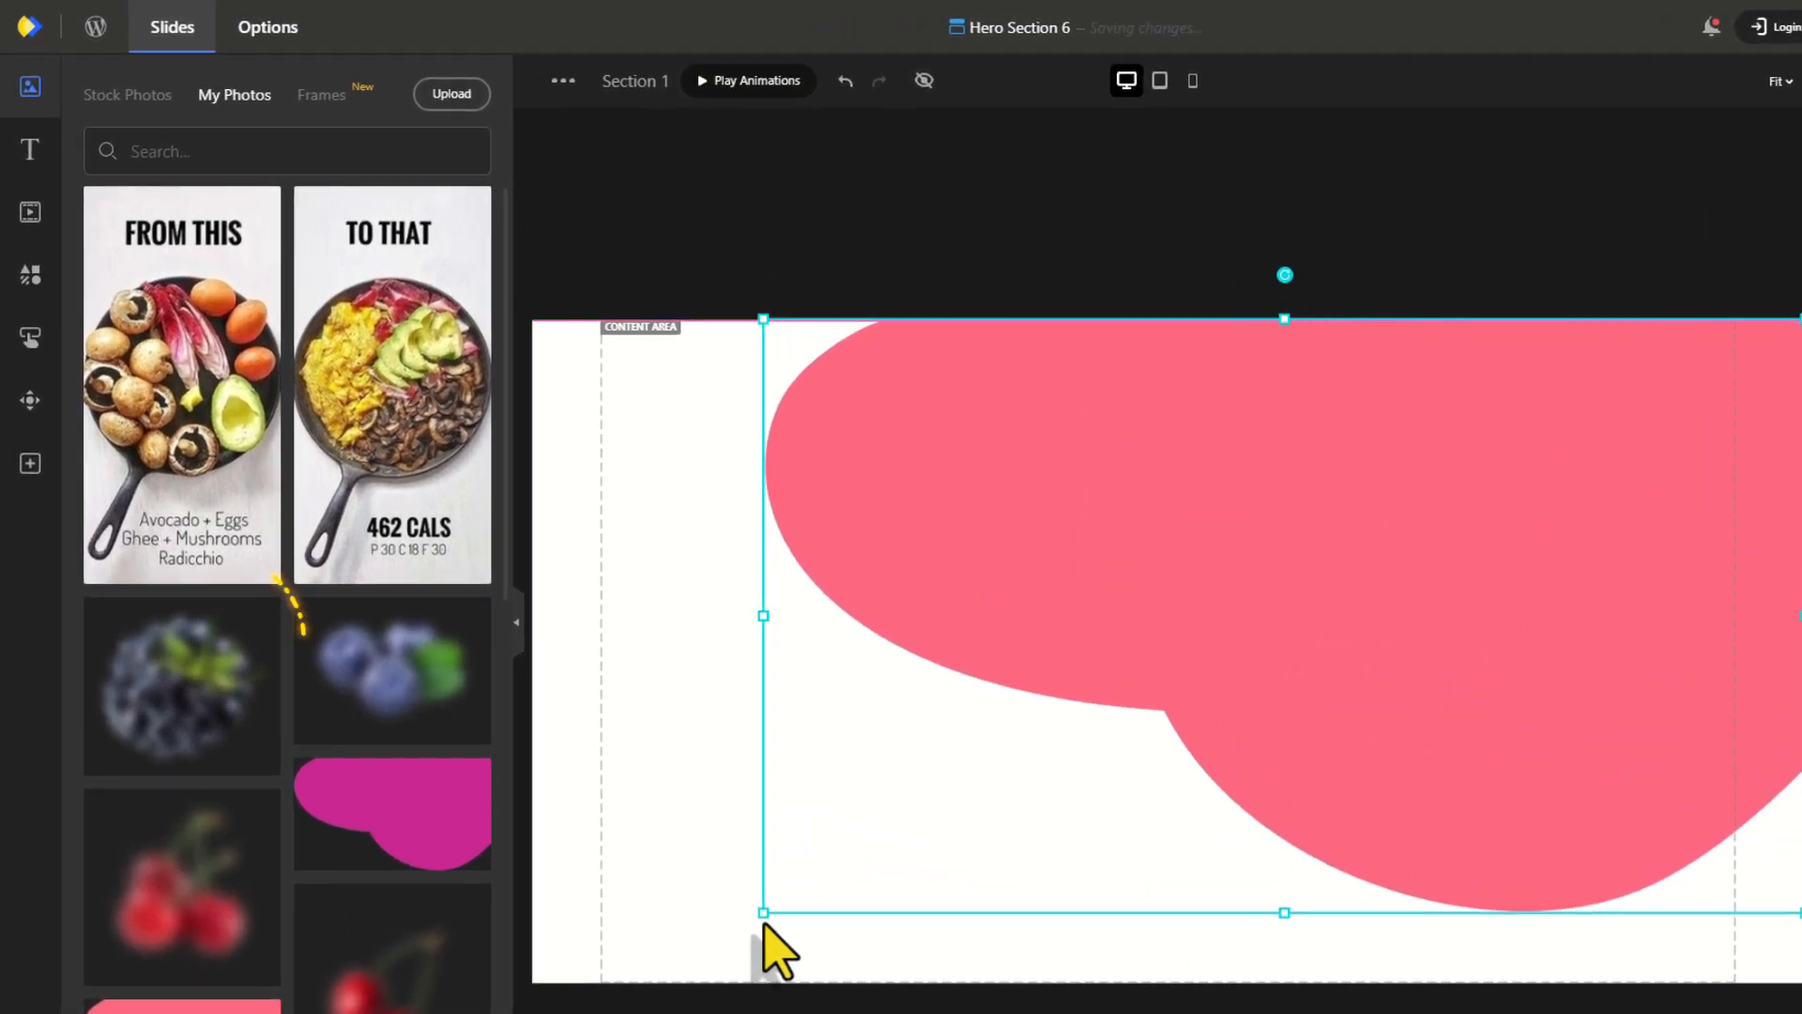
- Add the before-after element with the black divider and arrow handle to the slide
{"action": "left_click", "coordinate": [31, 466]}
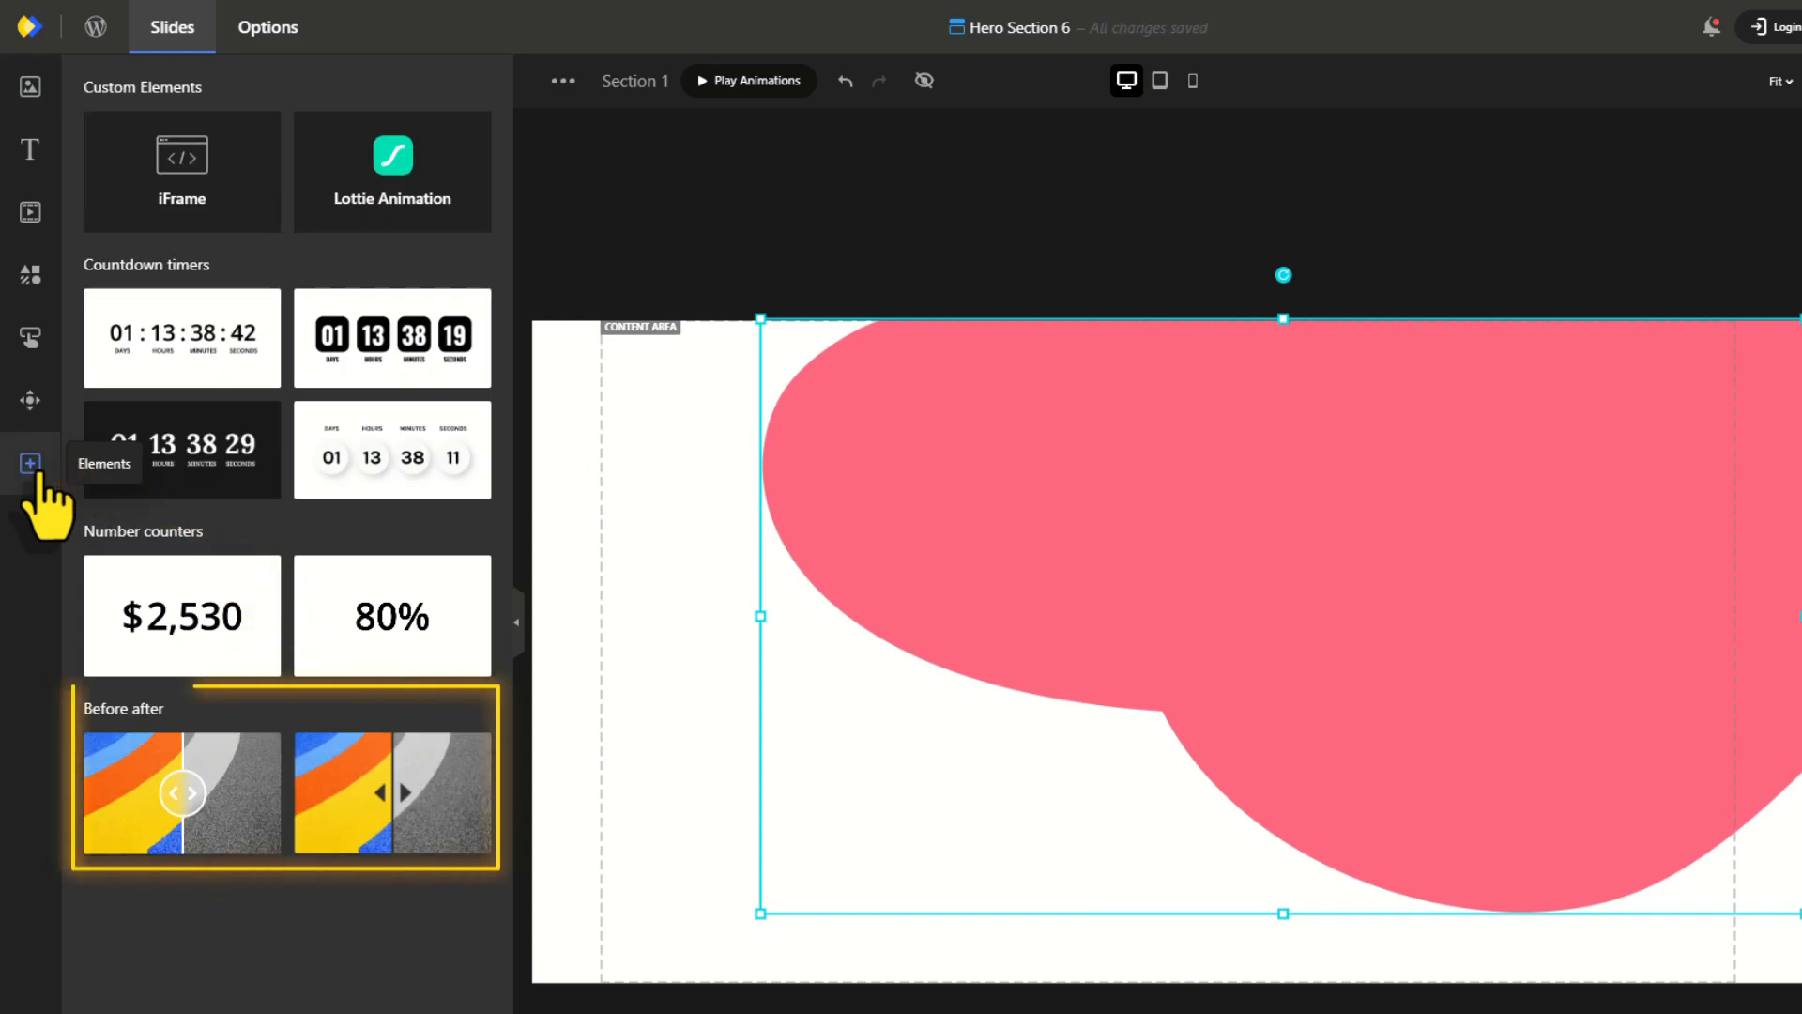
{"action": "left_click", "coordinate": [395, 831]}
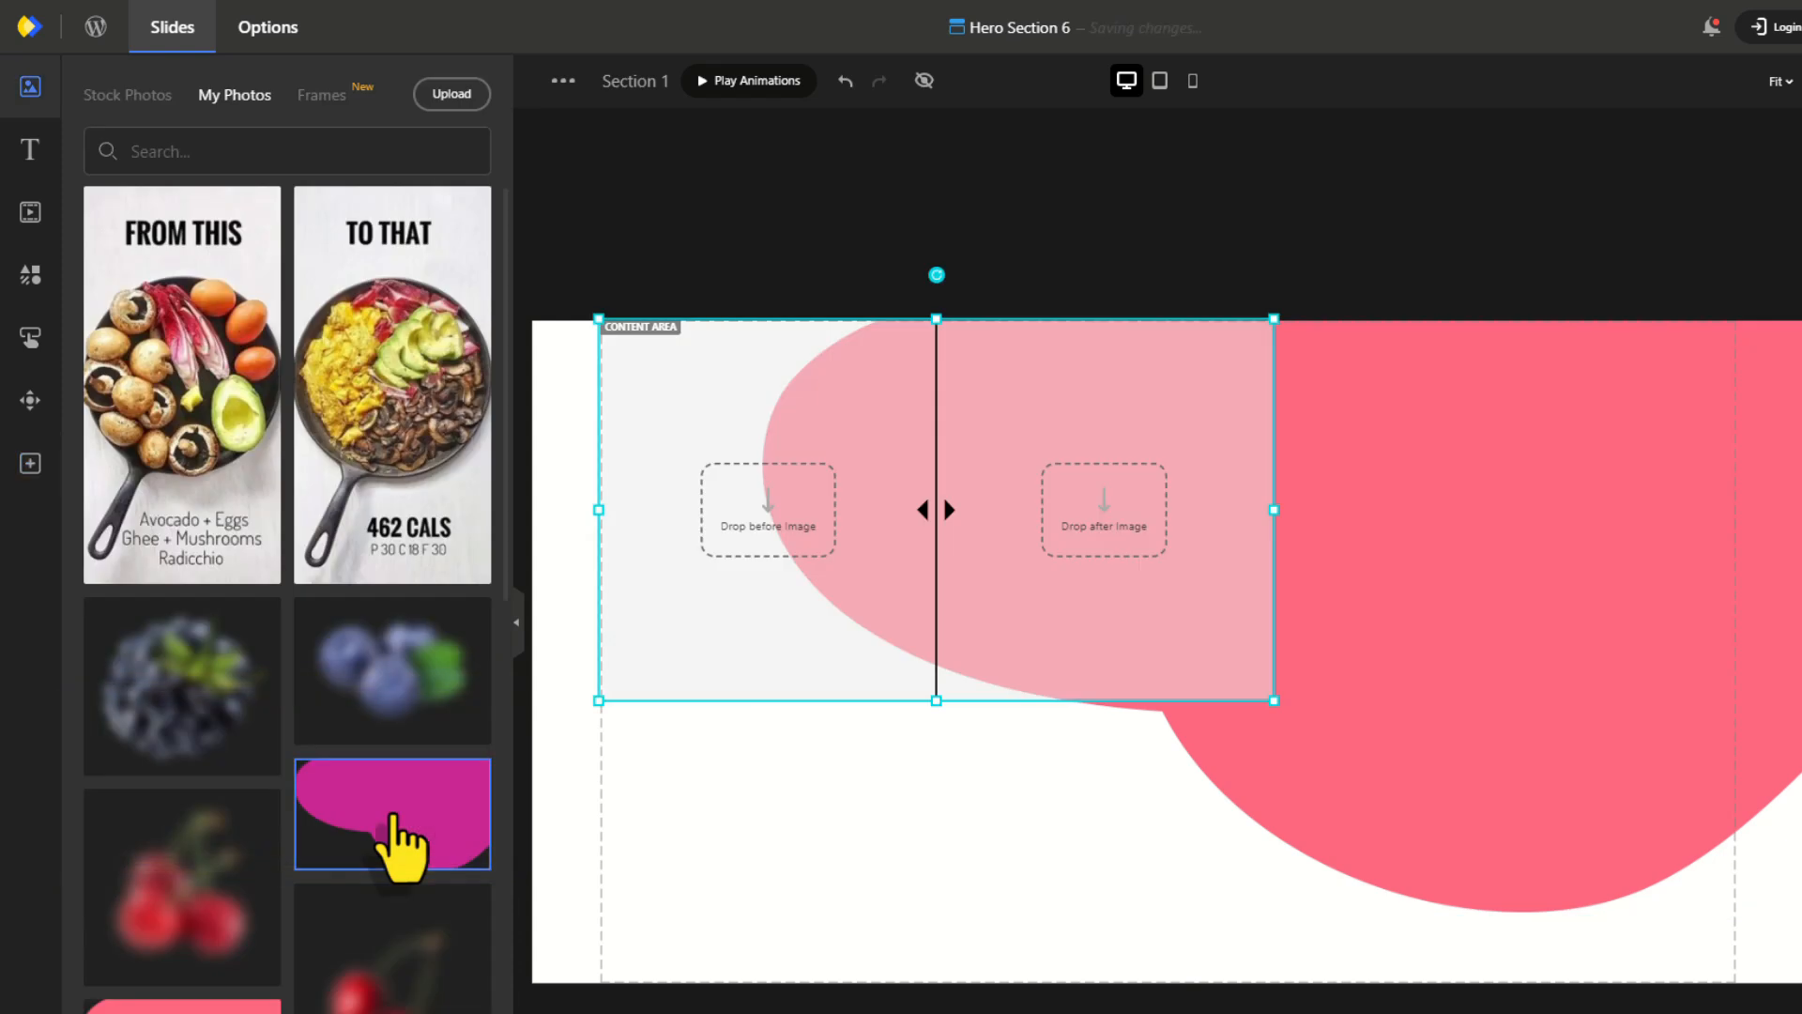
- Move the before-after element lower on the slide and fill it with the "From This" photo as before and "To That" as after image
{"action": "left_click_drag", "start_coordinate": [921, 530], "coordinate": [943, 717]}
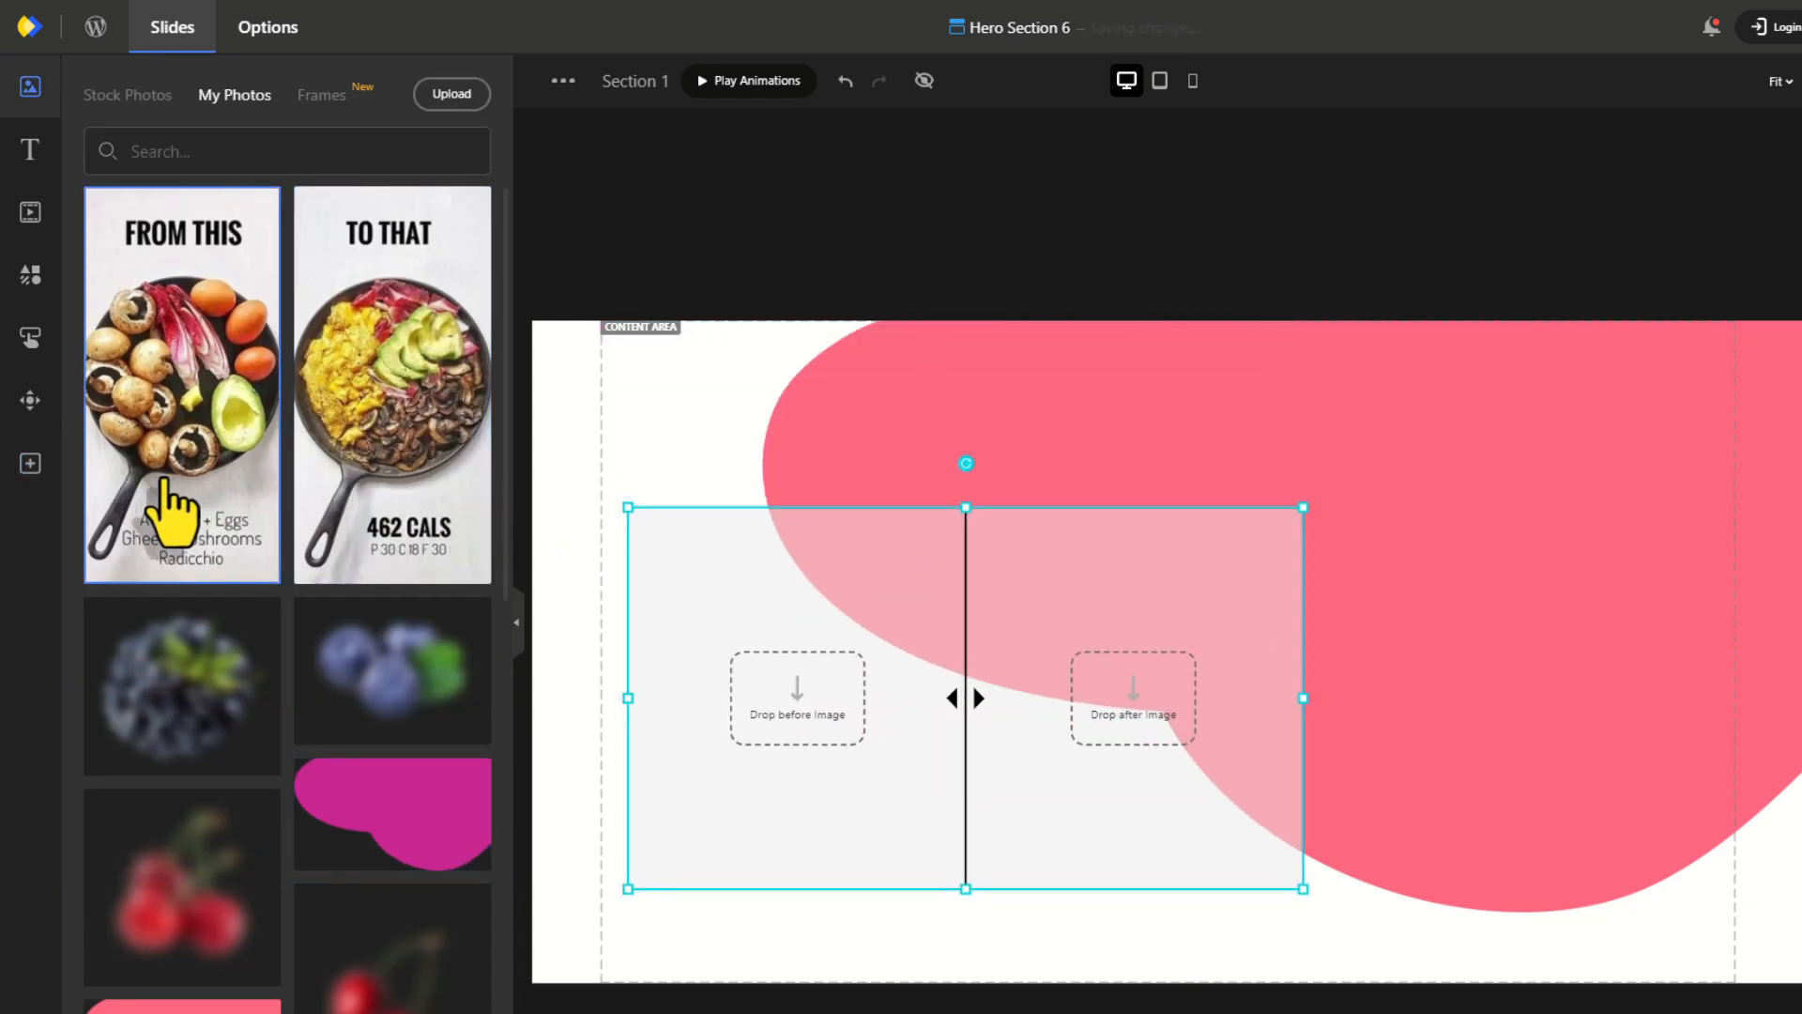
{"action": "left_click_drag", "start_coordinate": [173, 510], "coordinate": [775, 751]}
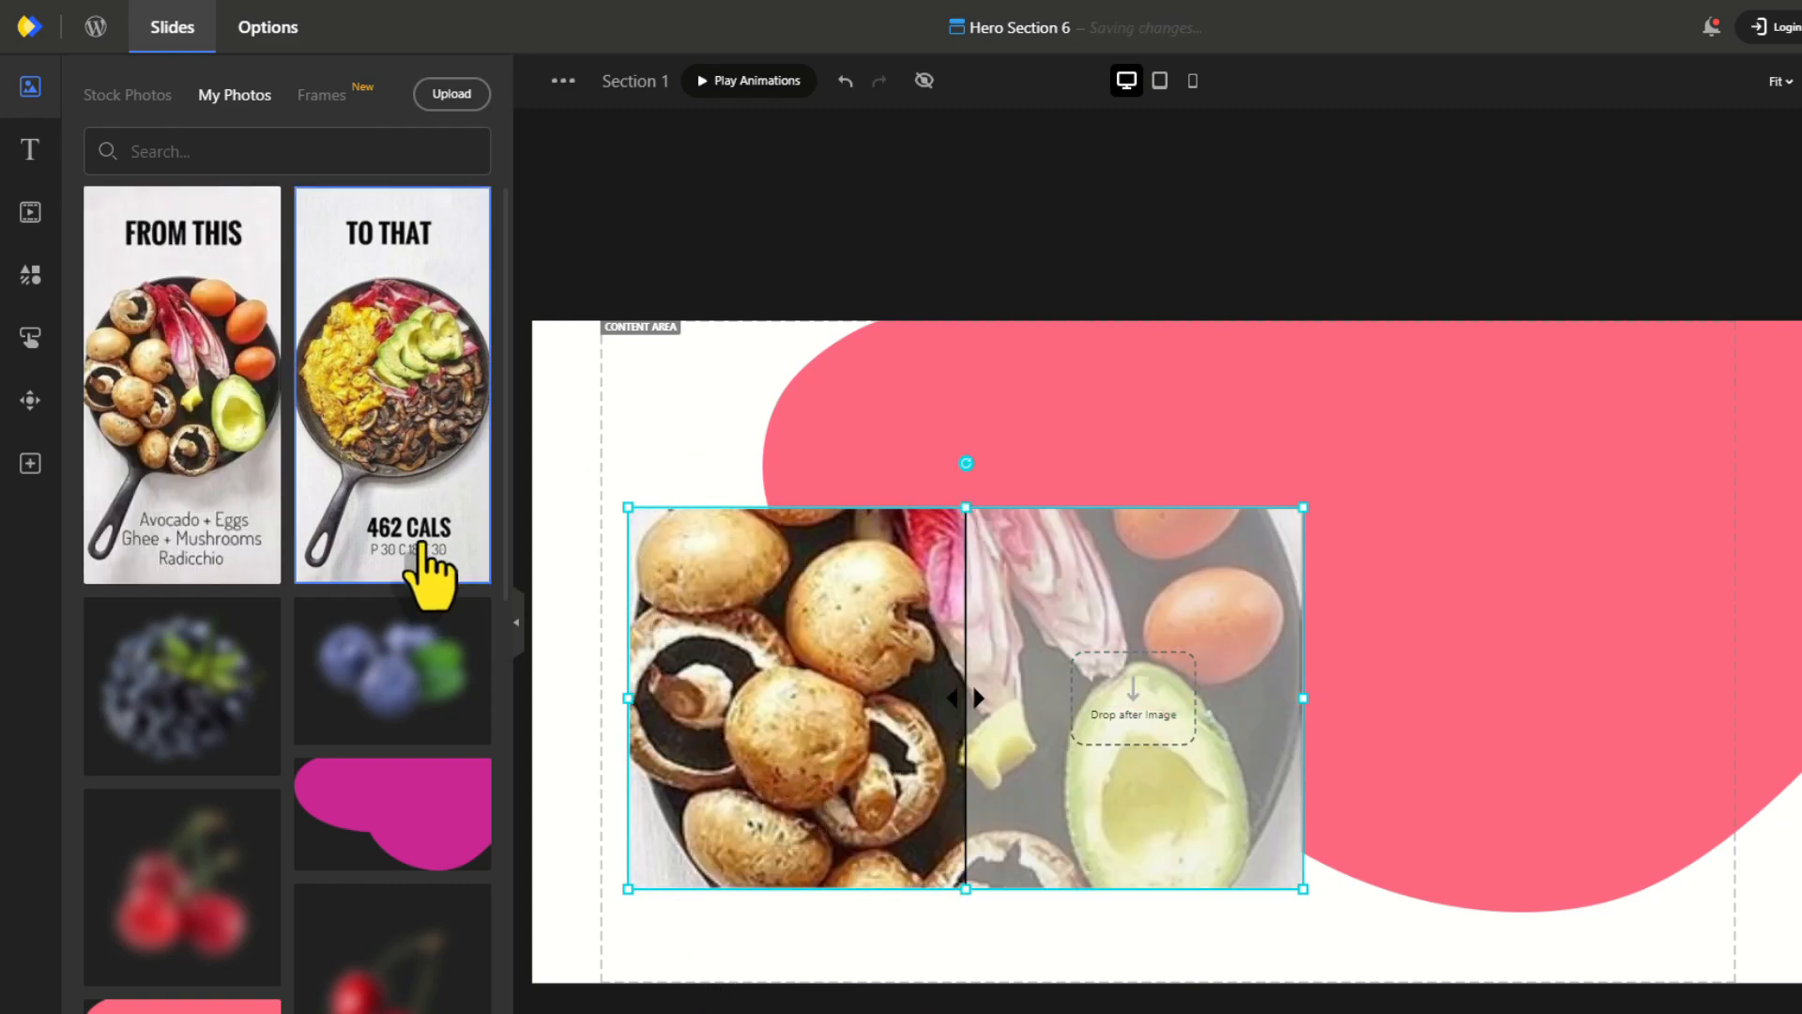
{"action": "left_click_drag", "start_coordinate": [393, 486], "coordinate": [1130, 741]}
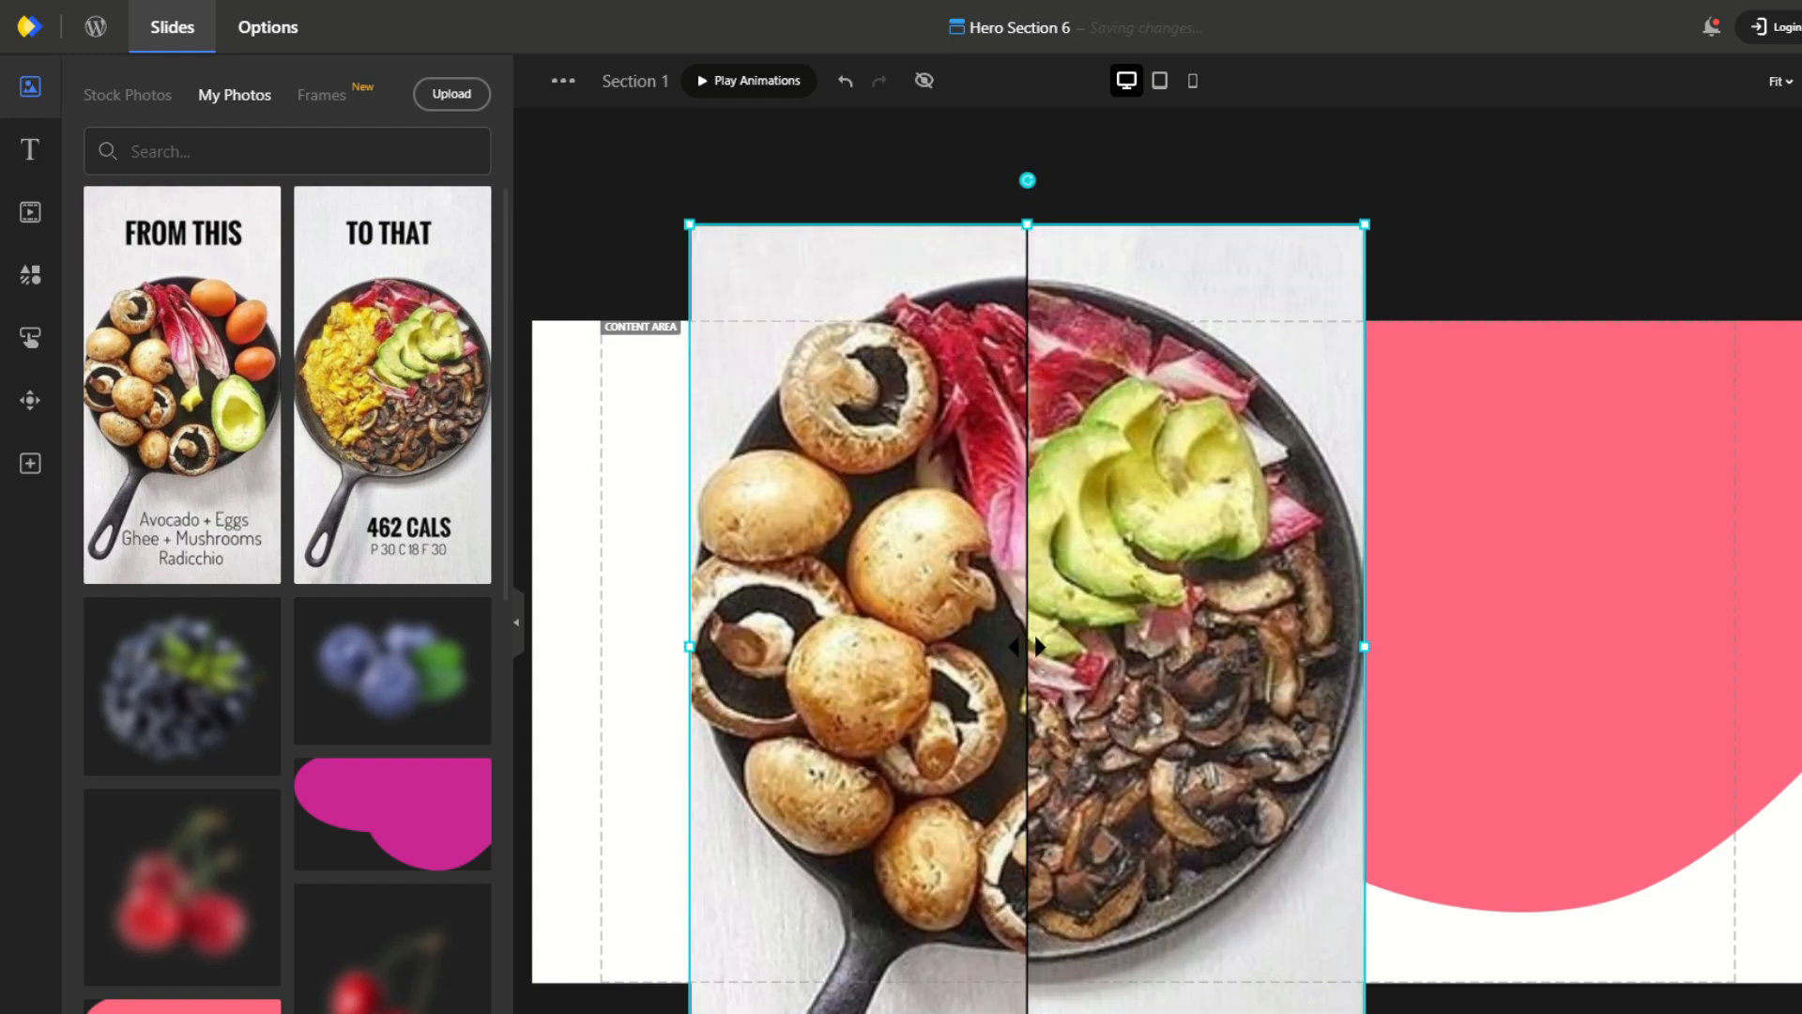
- Fit the before-after element beside the text at about 451 × 572 px and narrow the description text box to the heading's width
{"action": "left_click_drag", "start_coordinate": [956, 570], "coordinate": [986, 676]}
{"action": "left_click_drag", "start_coordinate": [937, 869], "coordinate": [937, 876]}
{"action": "left_click_drag", "start_coordinate": [902, 587], "coordinate": [912, 632]}
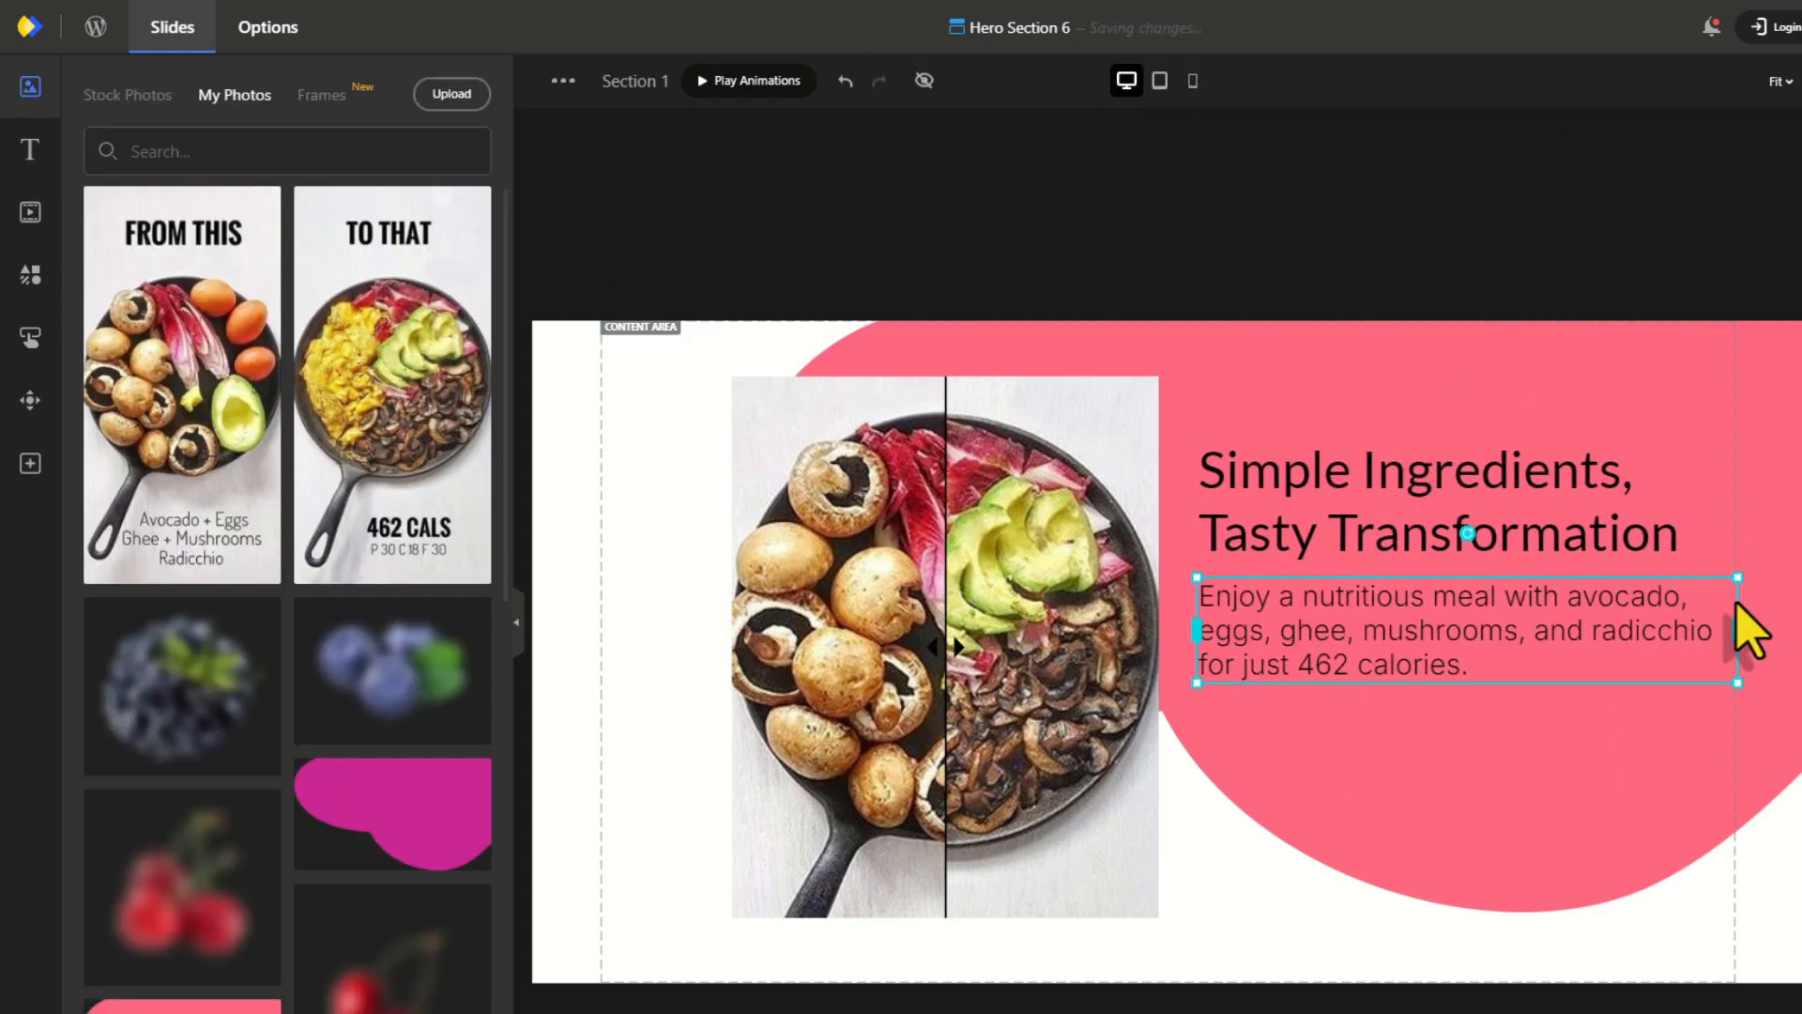
{"action": "left_click_drag", "start_coordinate": [1736, 615], "coordinate": [1678, 615]}
- Search the stock vectors for "egg" and place the plain brown egg, slightly tilted, in the slide's upper-left corner
{"action": "left_click", "coordinate": [31, 282]}
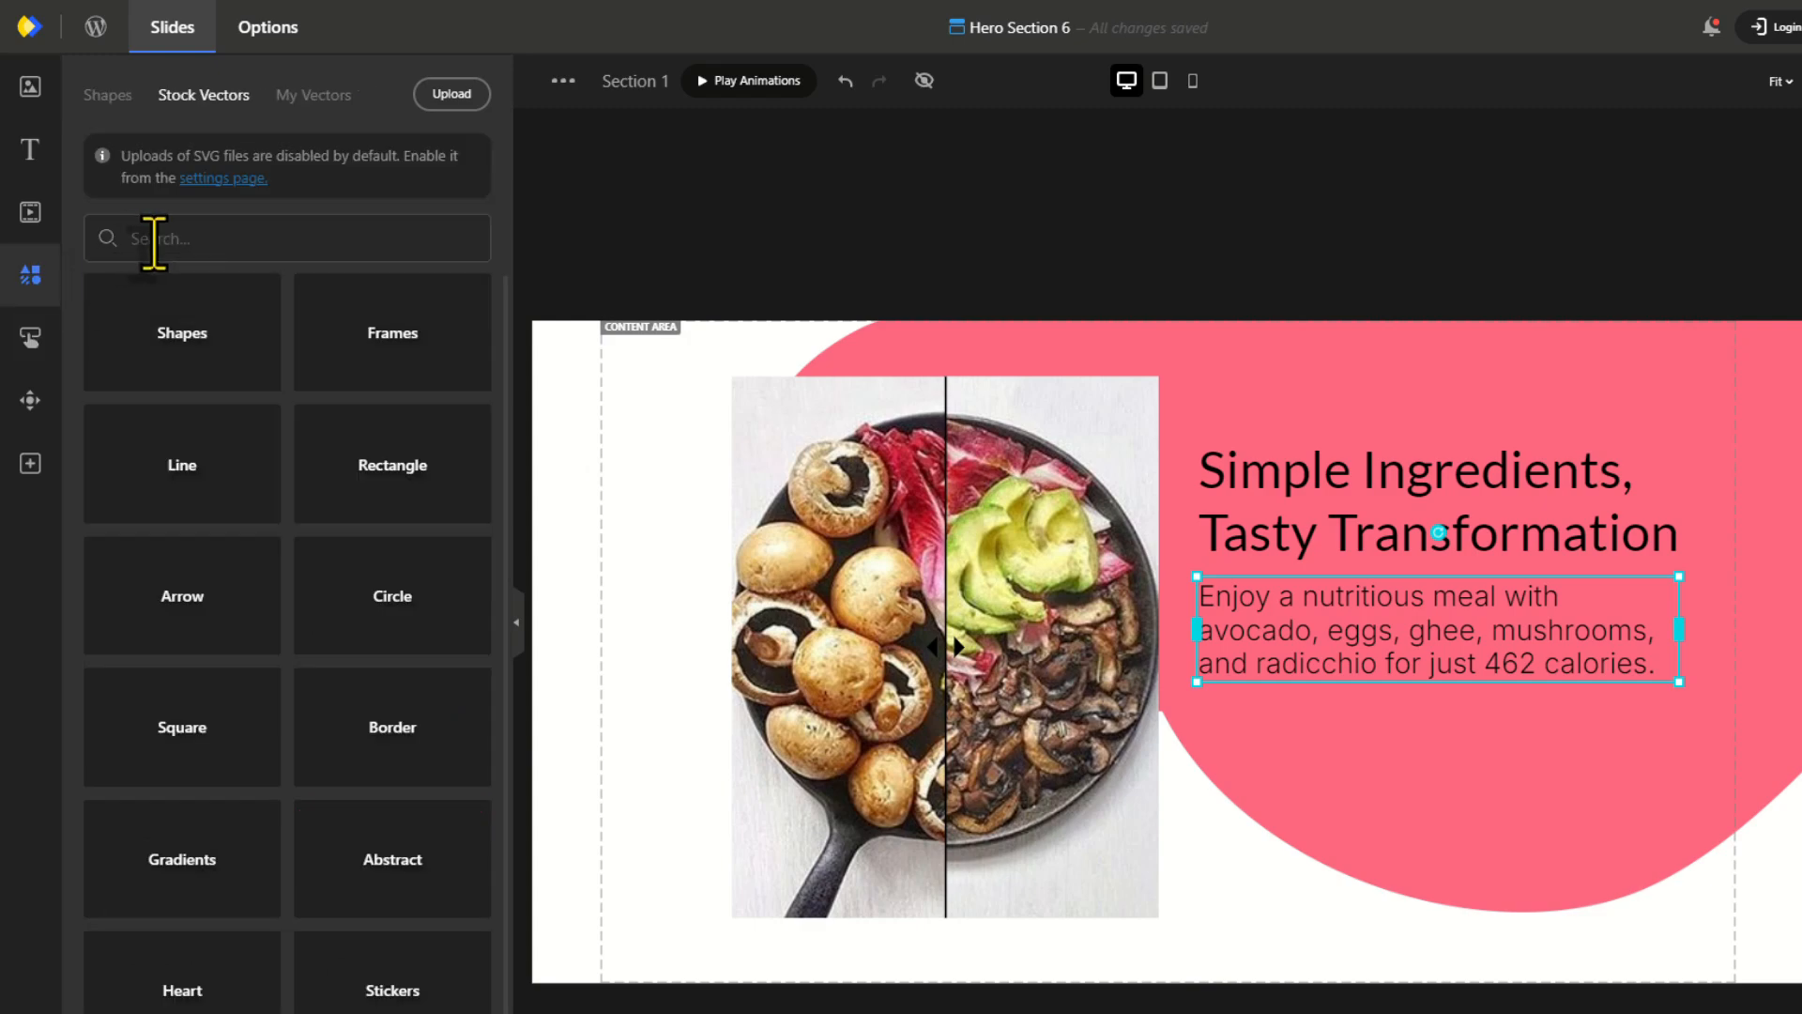
{"action": "left_click", "coordinate": [158, 240]}
{"action": "type", "text": "egg"}
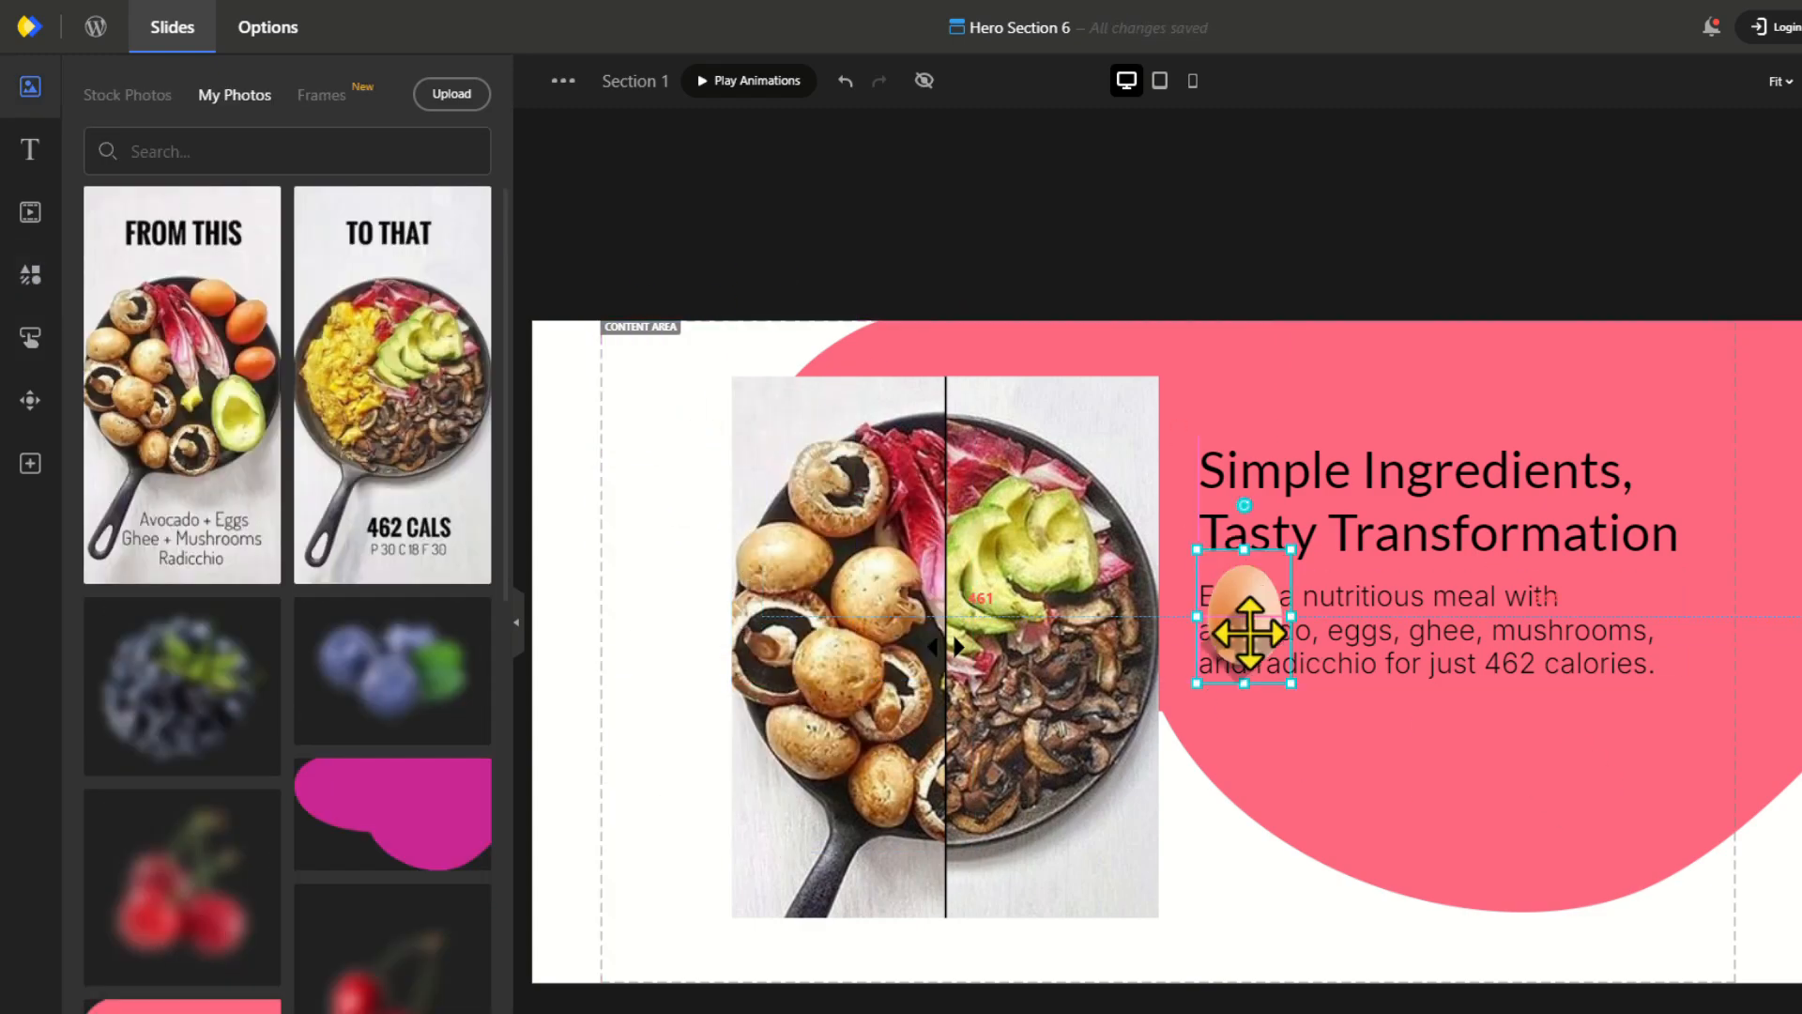
{"action": "left_click_drag", "start_coordinate": [1248, 623], "coordinate": [660, 414]}
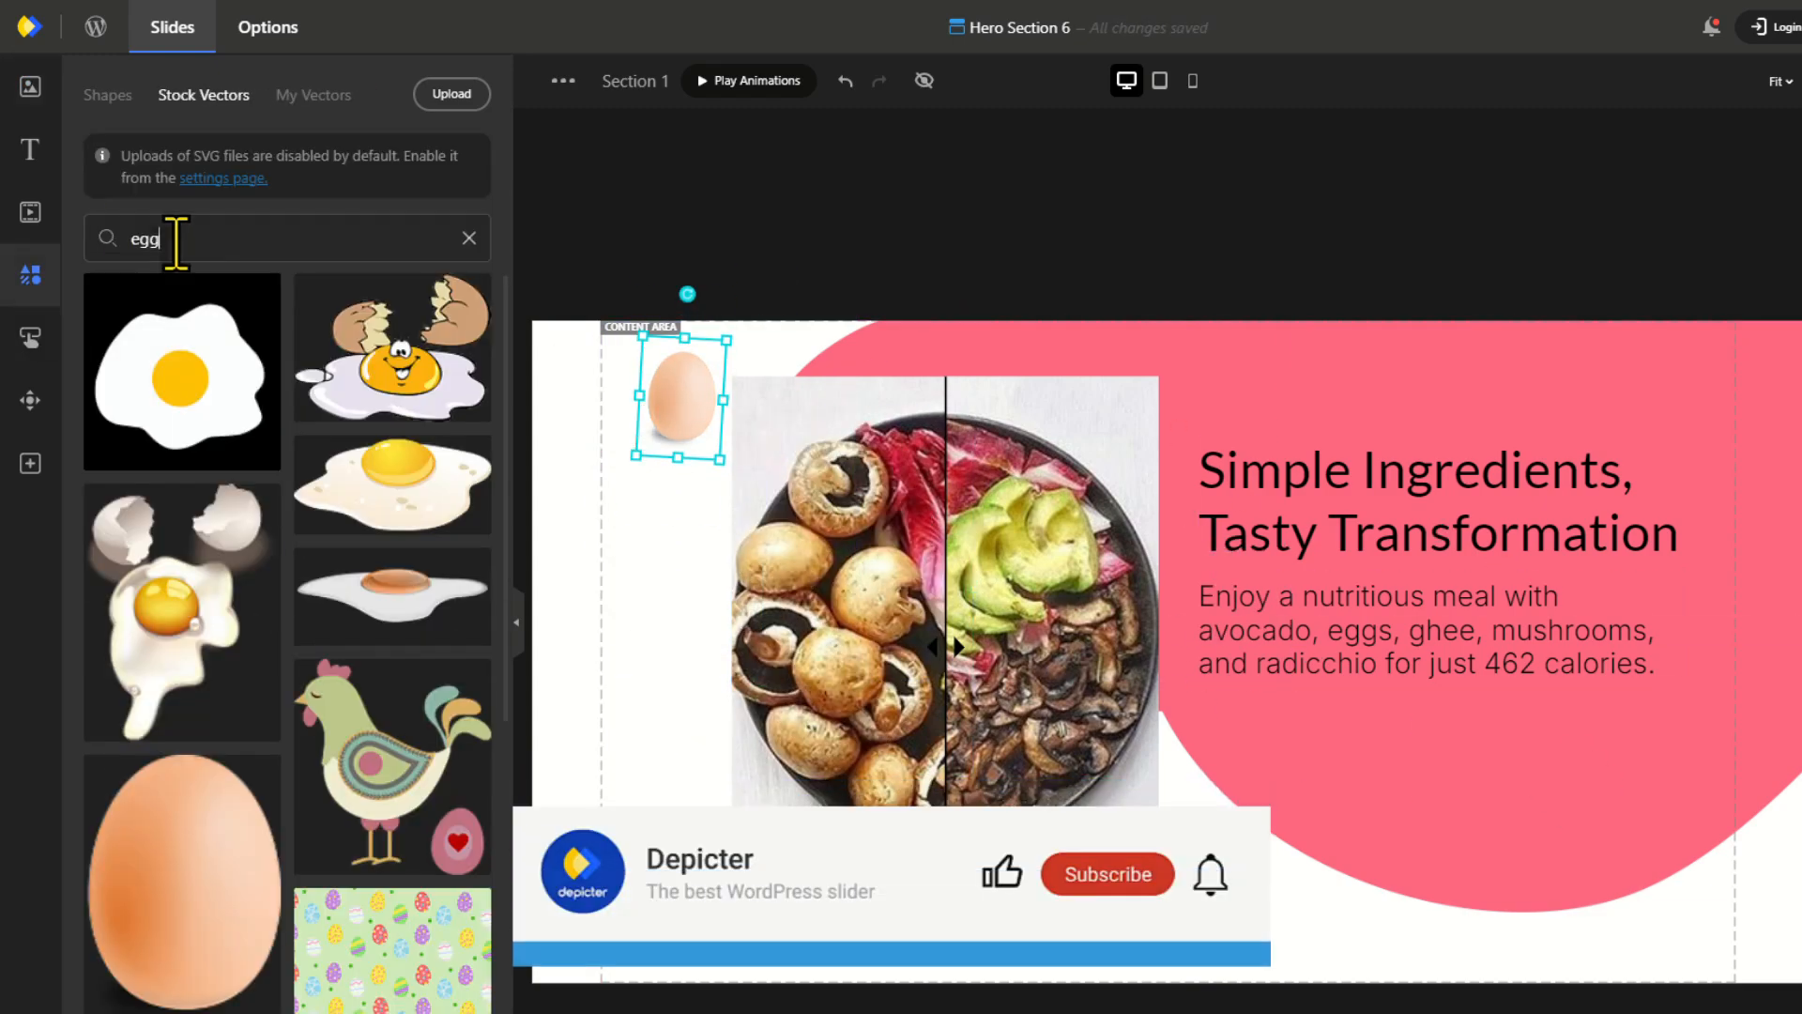
- Search the stock vectors for "mushroom" and place a tilted brown mushroom at the lower right of the pink blob
{"action": "type", "text": "mushroom"}
{"action": "scroll", "coordinate": [290, 676], "scroll_direction": "down", "scroll_amount": 10}
{"action": "left_click_drag", "start_coordinate": [392, 849], "coordinate": [1710, 892]}
- Search the stock vectors for "avocado" and place the halved avocado with its pit on the pink blob's lower-left edge
{"action": "double_click", "coordinate": [141, 239]}
{"action": "type", "text": "avocado"}
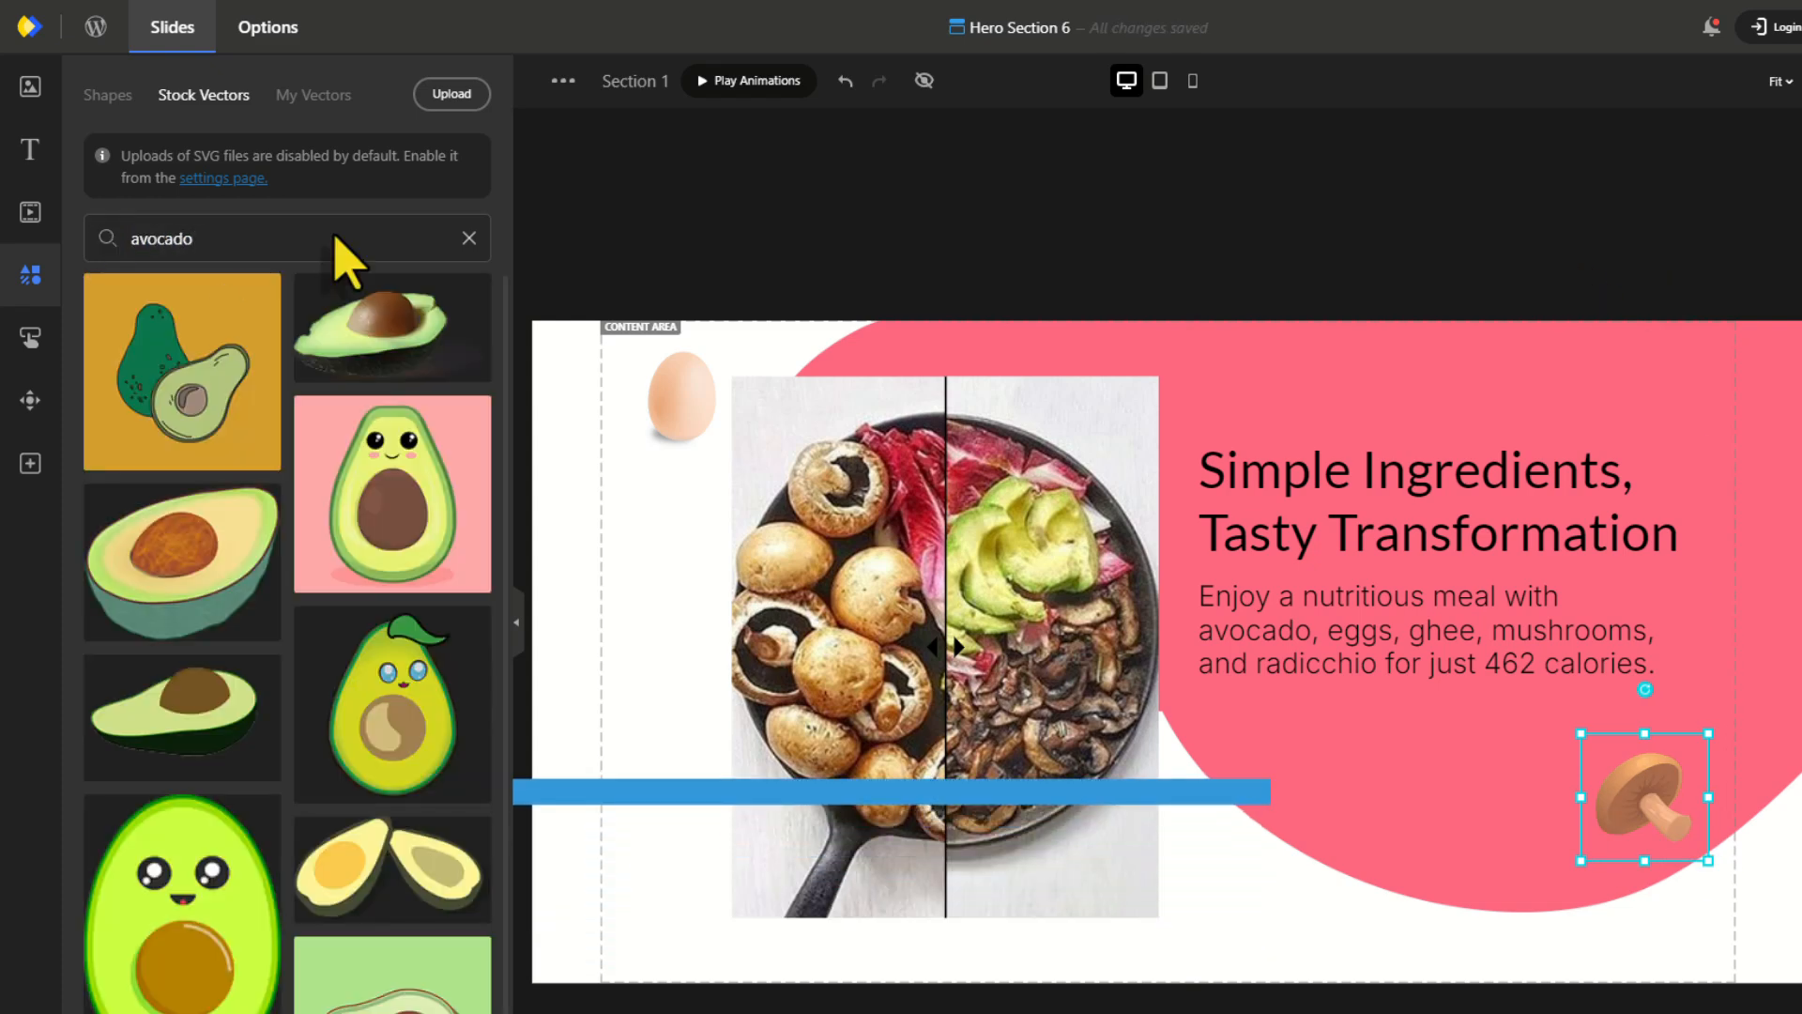
{"action": "left_click_drag", "start_coordinate": [392, 328], "coordinate": [1408, 859]}
{"action": "left_click_drag", "start_coordinate": [1645, 721], "coordinate": [1361, 835]}
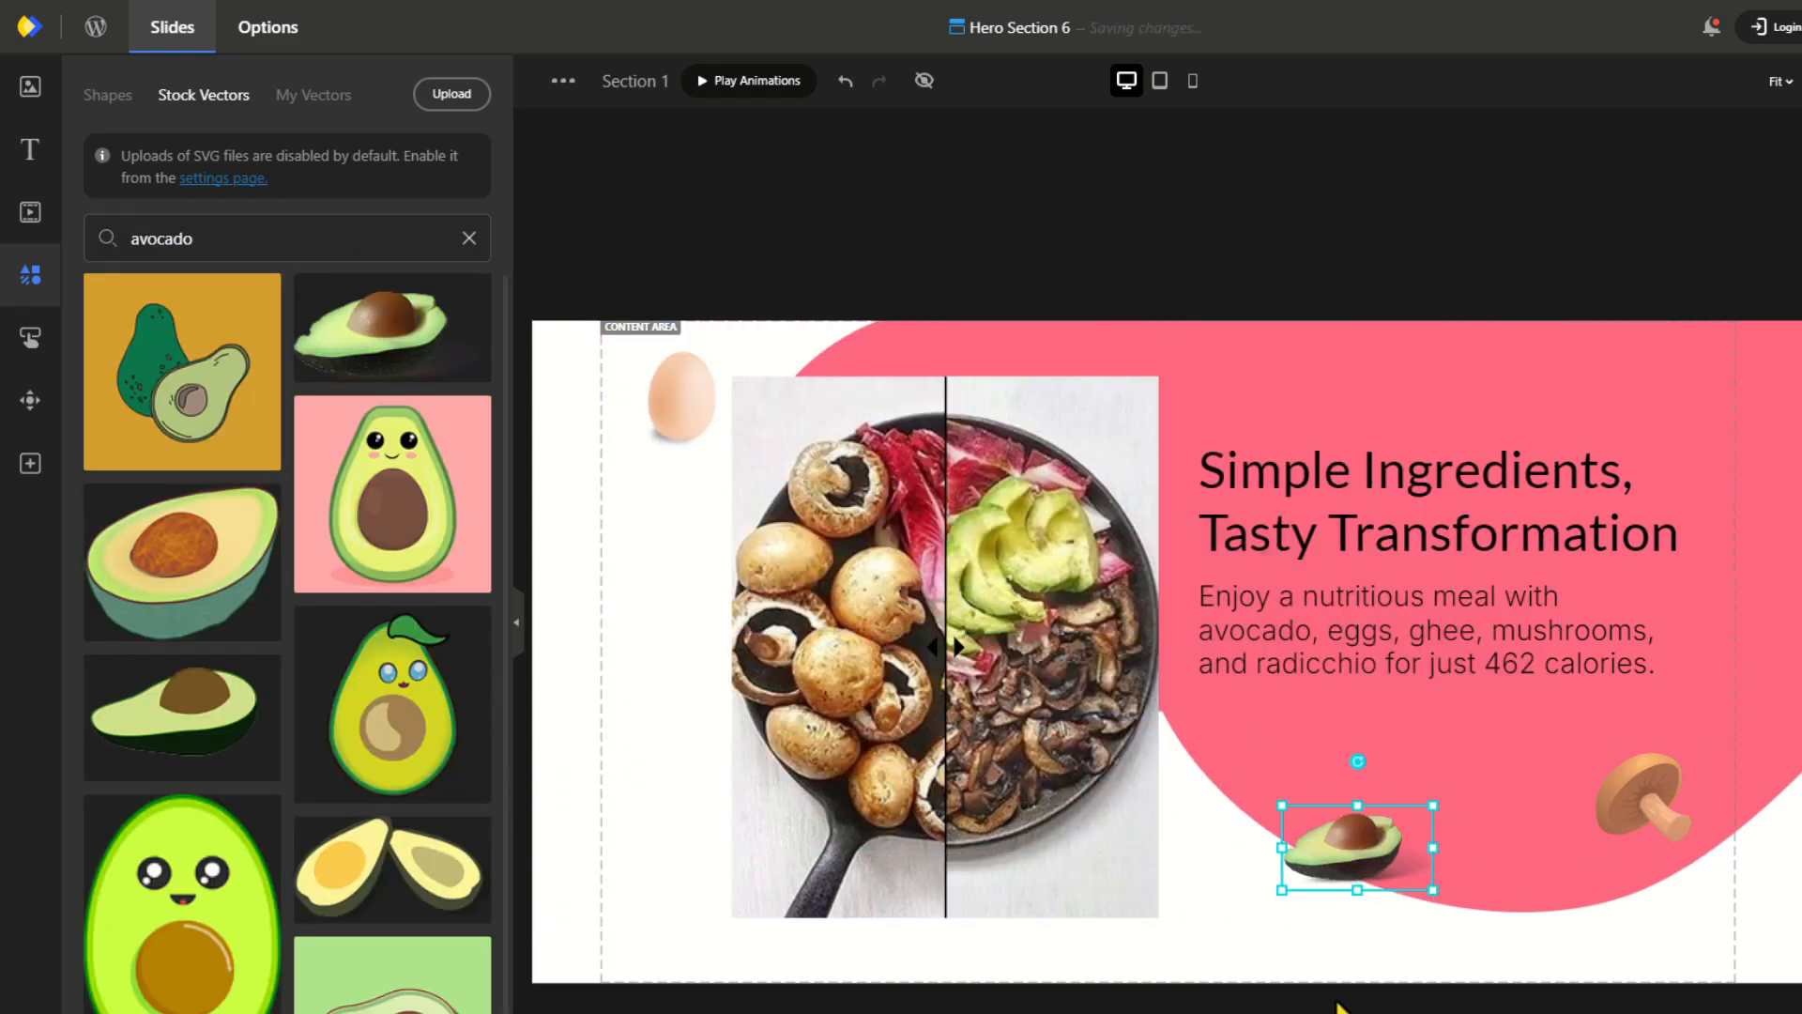
- Duplicate the egg and place a smaller copy between the avocado and the mushroom
{"action": "left_click", "coordinate": [695, 413]}
{"action": "key", "text": "ctrl+c"}
{"action": "key", "text": "ctrl+v"}
{"action": "left_click_drag", "start_coordinate": [695, 413], "coordinate": [1548, 739]}
- Enable blending mode on the before-after element, try Multiply and Darken, and set it back to Normal
{"action": "left_click", "coordinate": [1094, 414]}
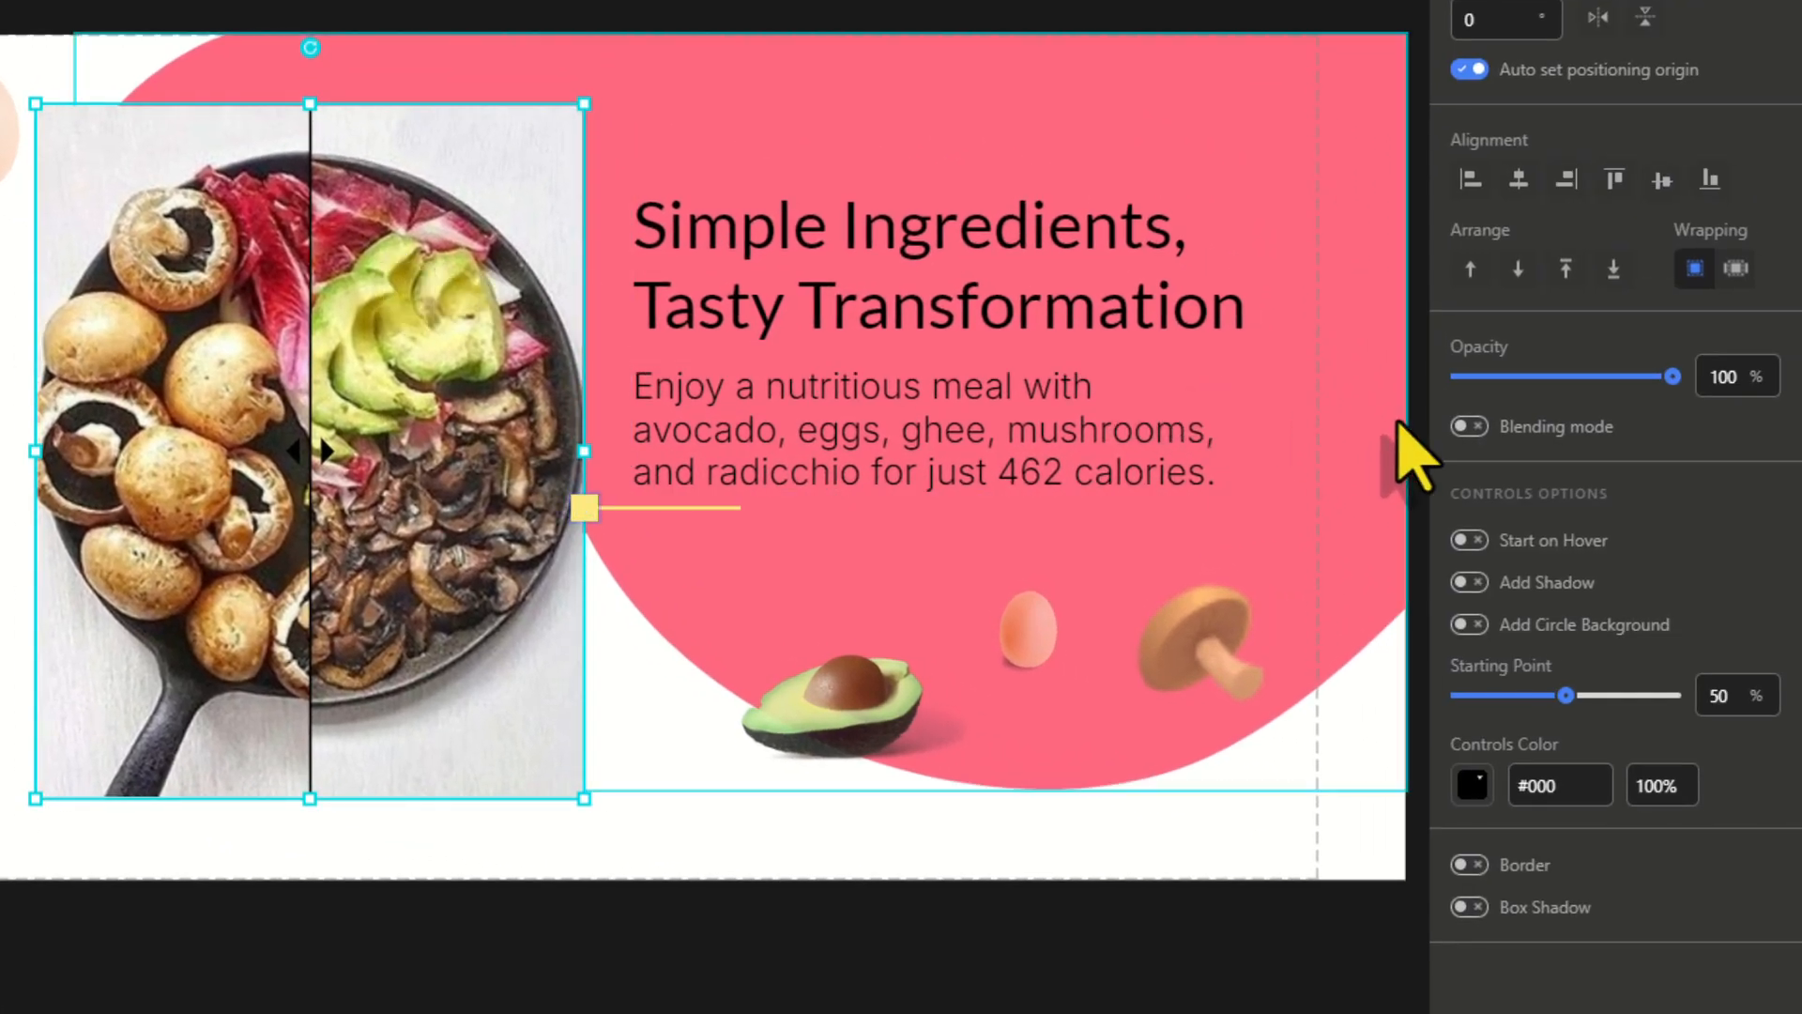
{"action": "left_click", "coordinate": [1469, 427]}
{"action": "left_click", "coordinate": [1499, 477]}
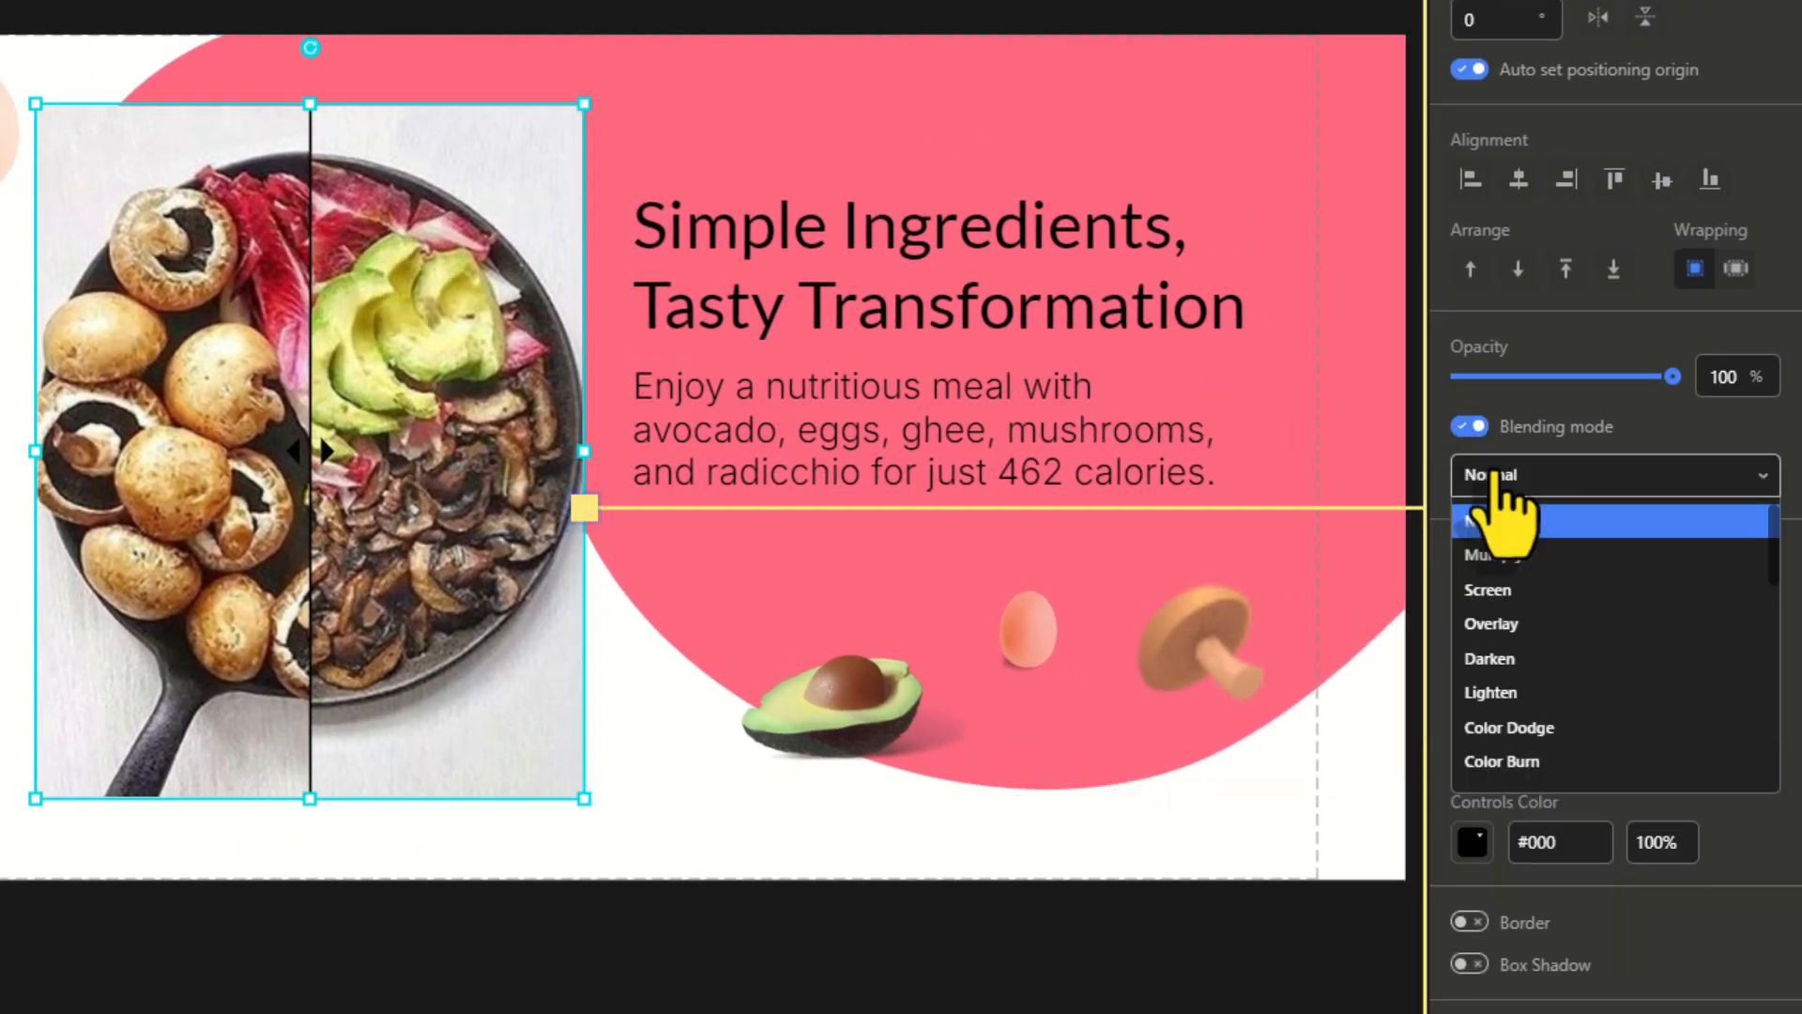
{"action": "left_click", "coordinate": [1502, 555]}
{"action": "left_click", "coordinate": [1502, 475]}
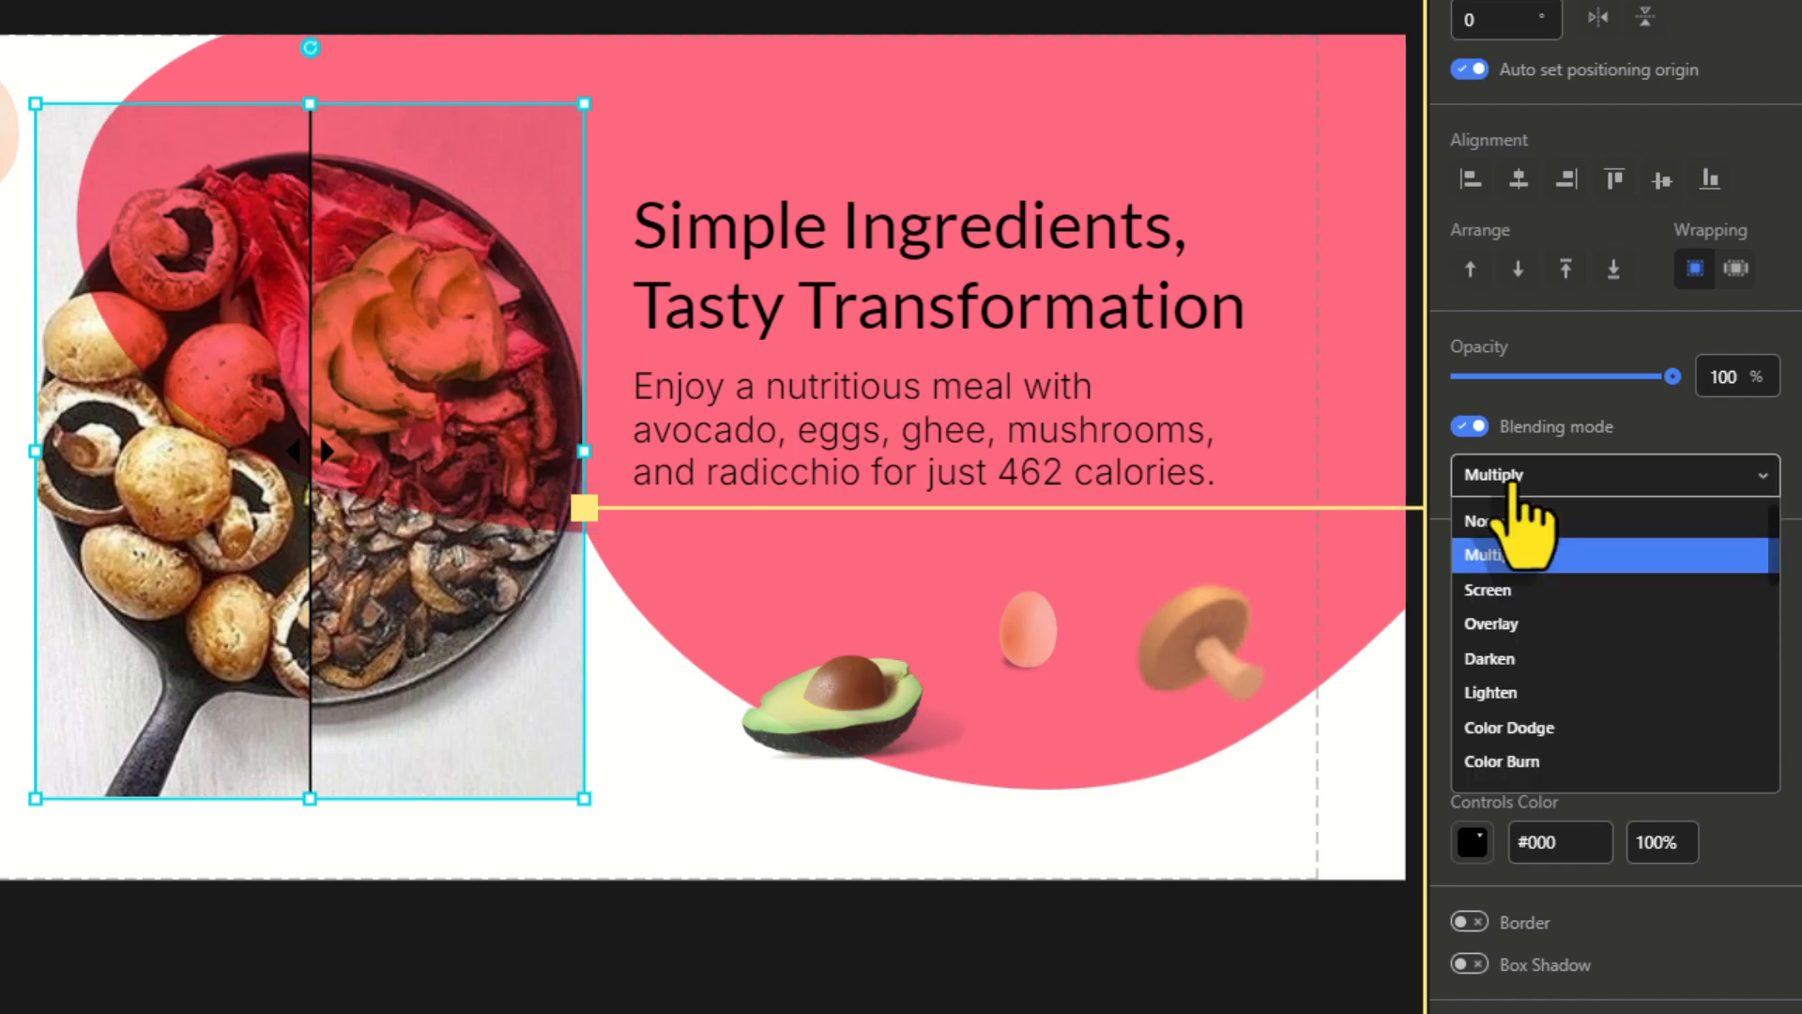
{"action": "left_click", "coordinate": [1518, 659]}
{"action": "left_click", "coordinate": [1515, 476]}
{"action": "left_click", "coordinate": [1521, 522]}
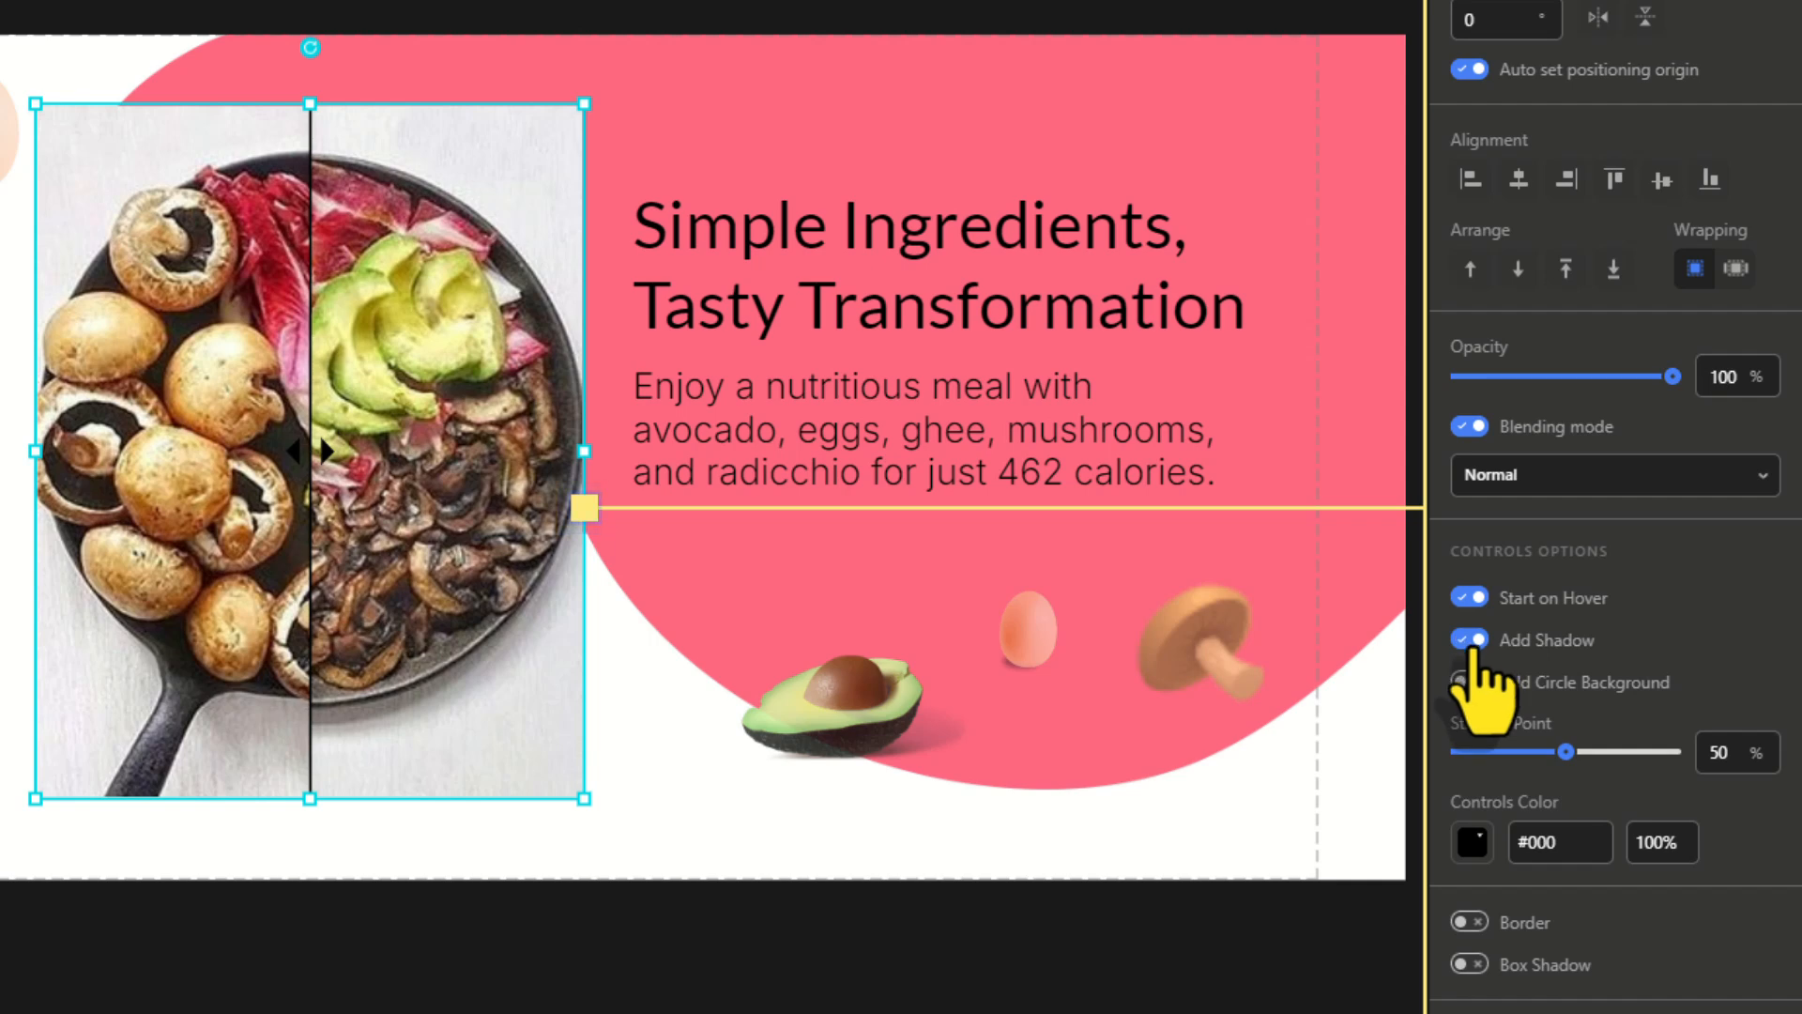
- Give the comparison control hover start, shadow, circle and blur backgrounds, a 57.9% starting point and the color #ff6880
{"action": "left_click", "coordinate": [1470, 682]}
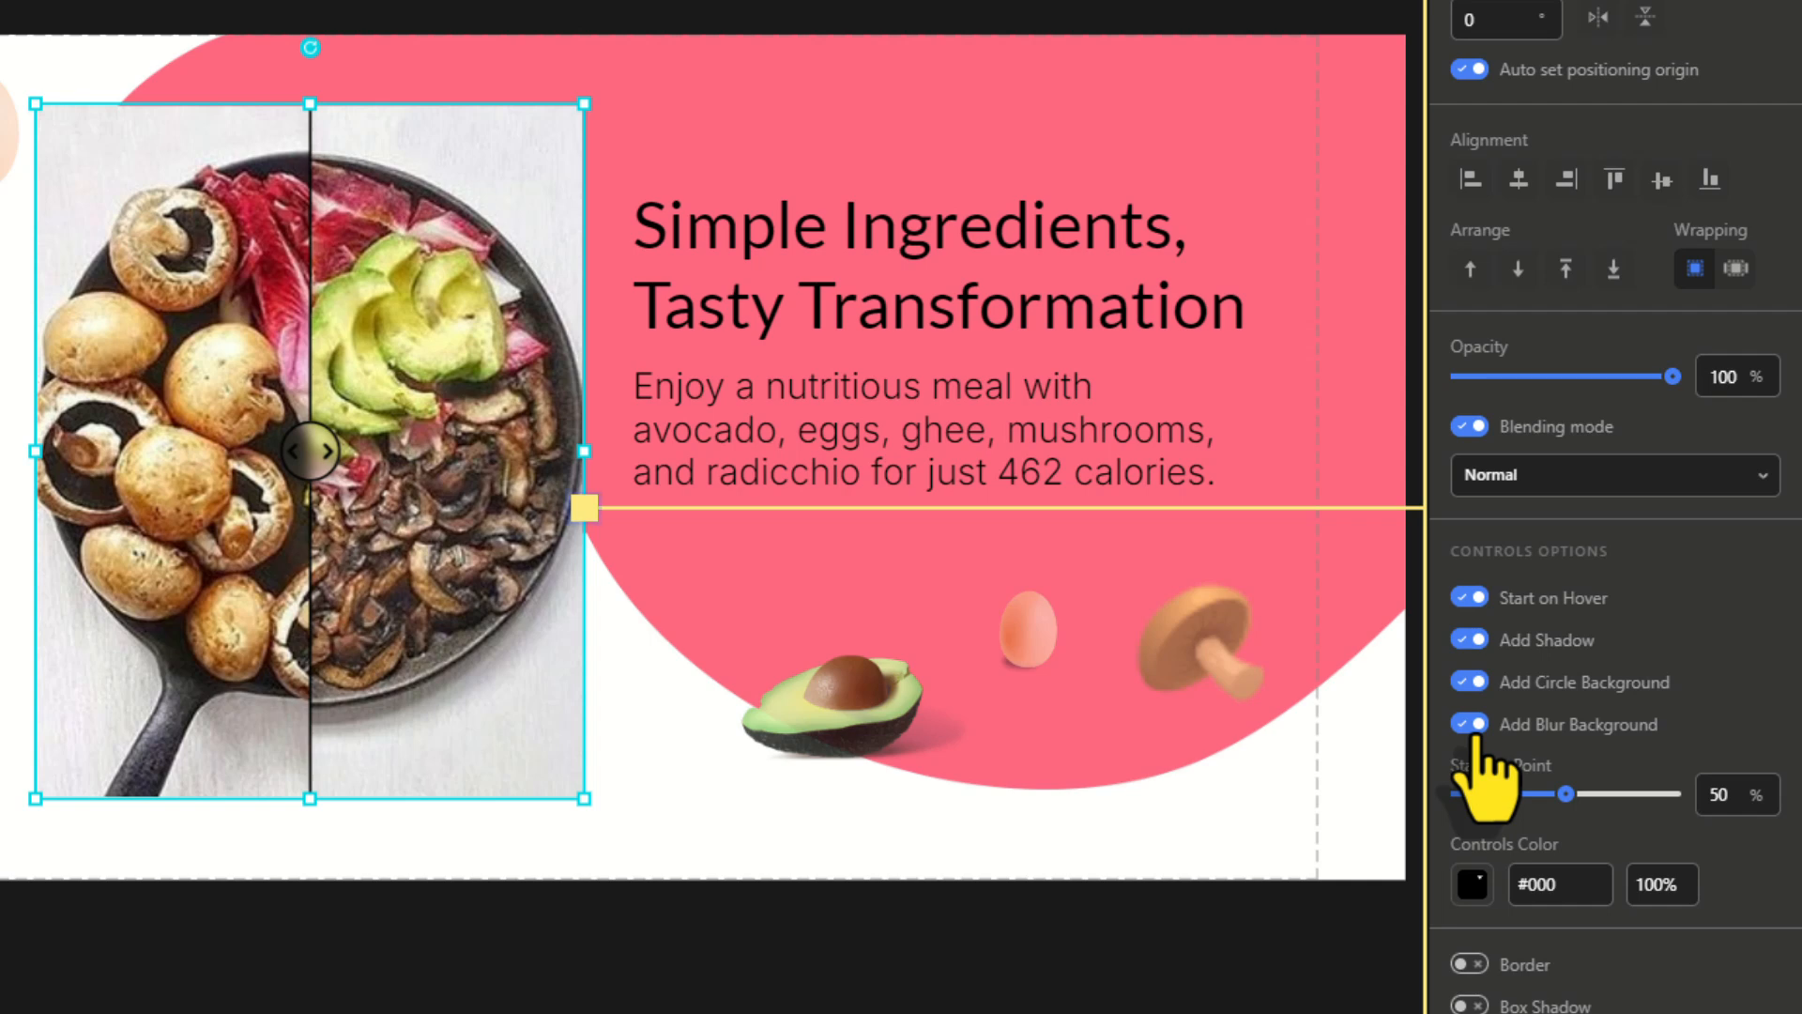
{"action": "mouse_move", "coordinate": [1565, 793]}
{"action": "left_mouse_down"}
{"action": "mouse_move", "coordinate": [1549, 794]}
{"action": "mouse_move", "coordinate": [1582, 794]}
{"action": "left_mouse_up"}
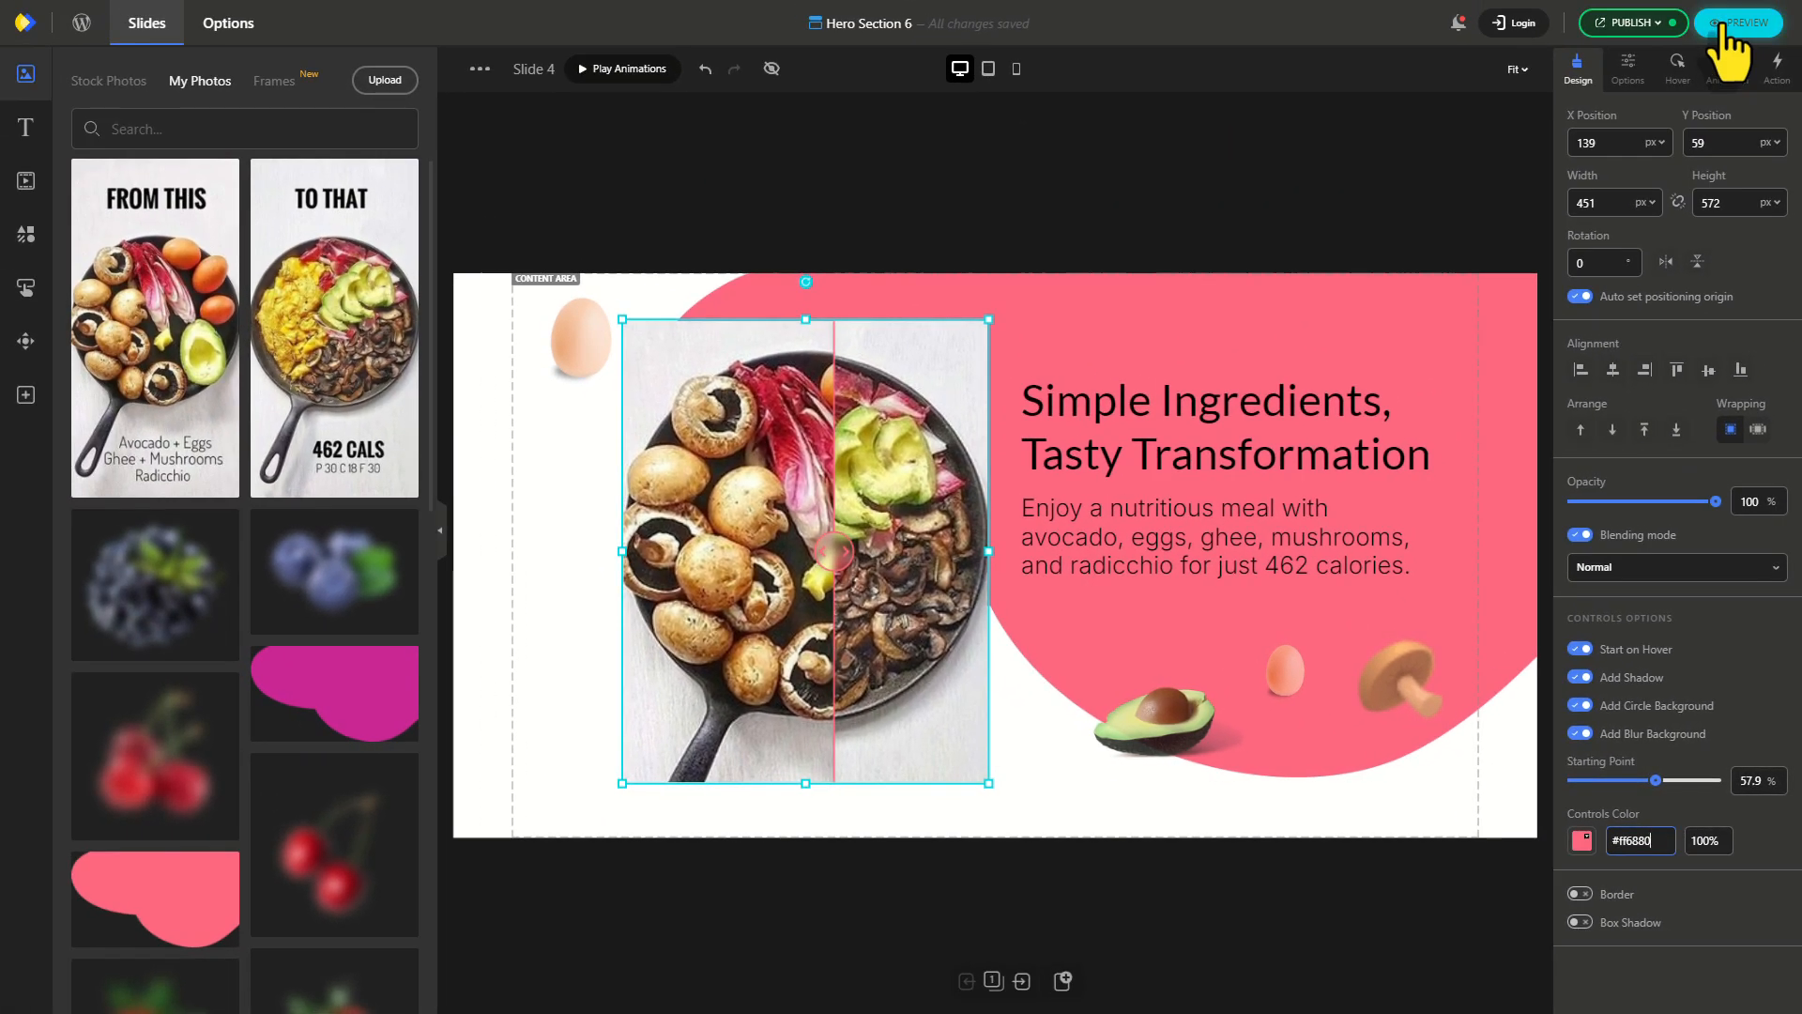
- Preview the finished hero section
{"action": "left_click", "coordinate": [1723, 24]}
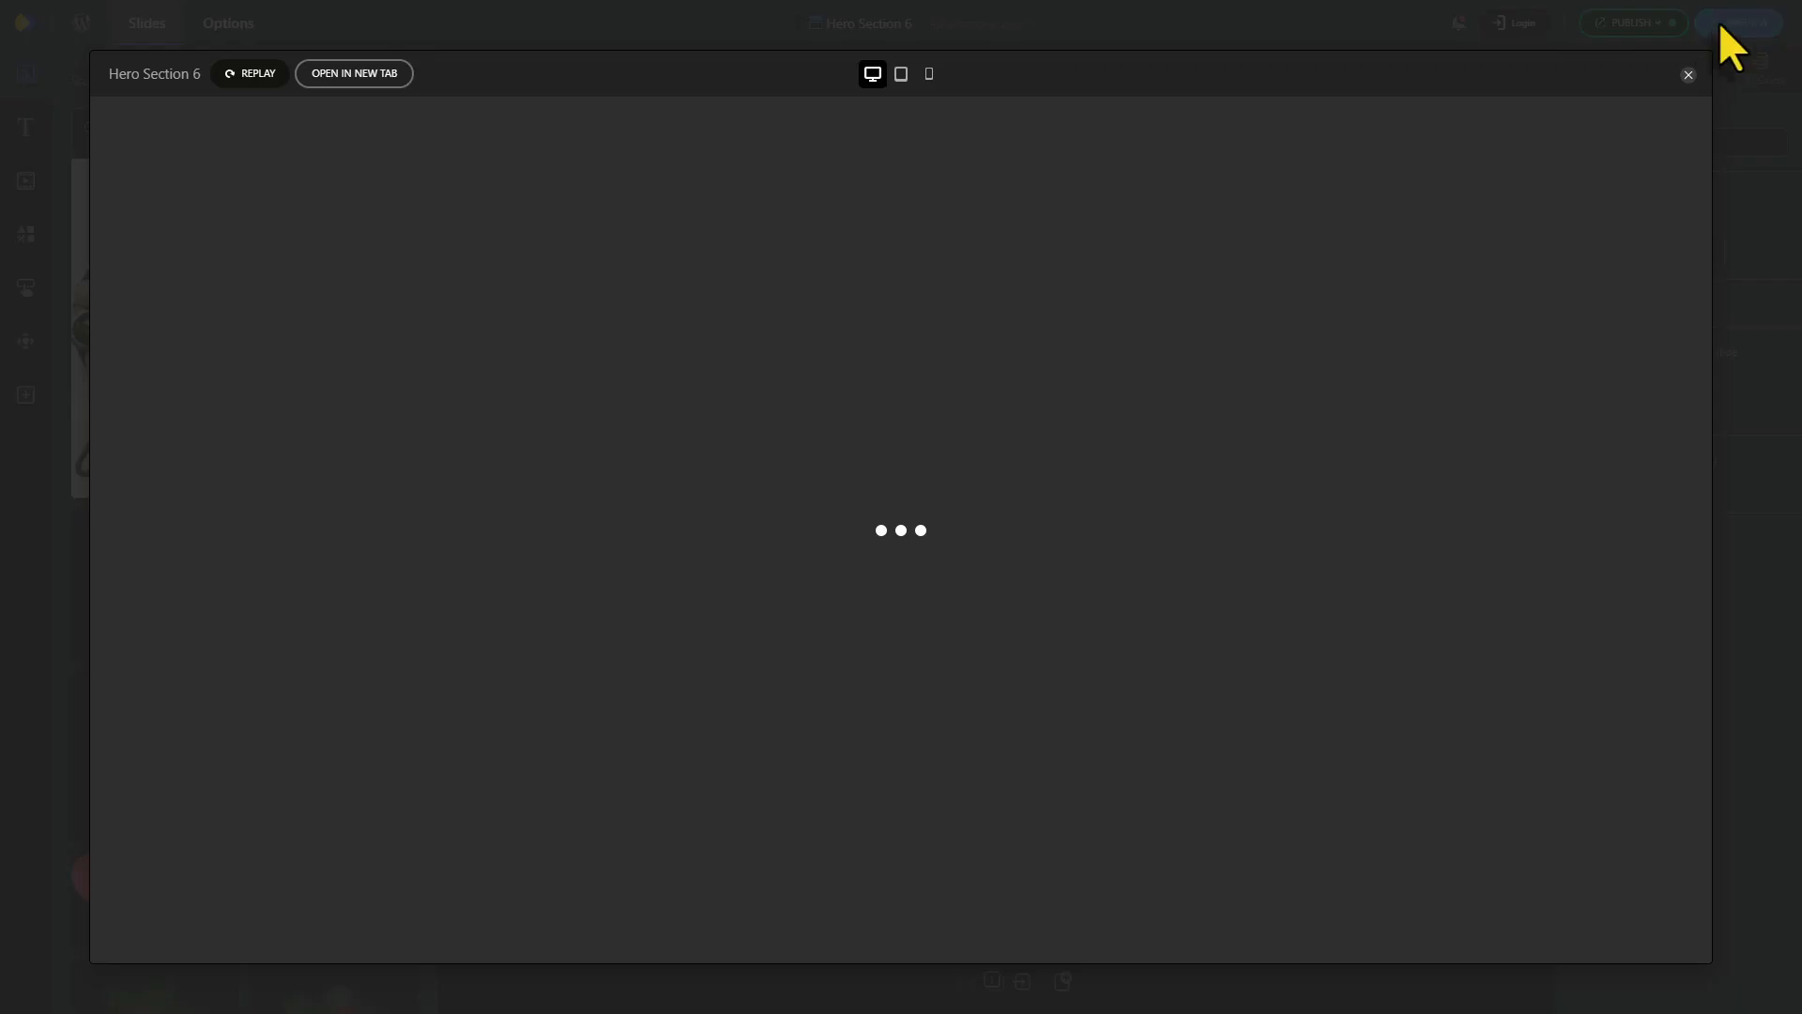